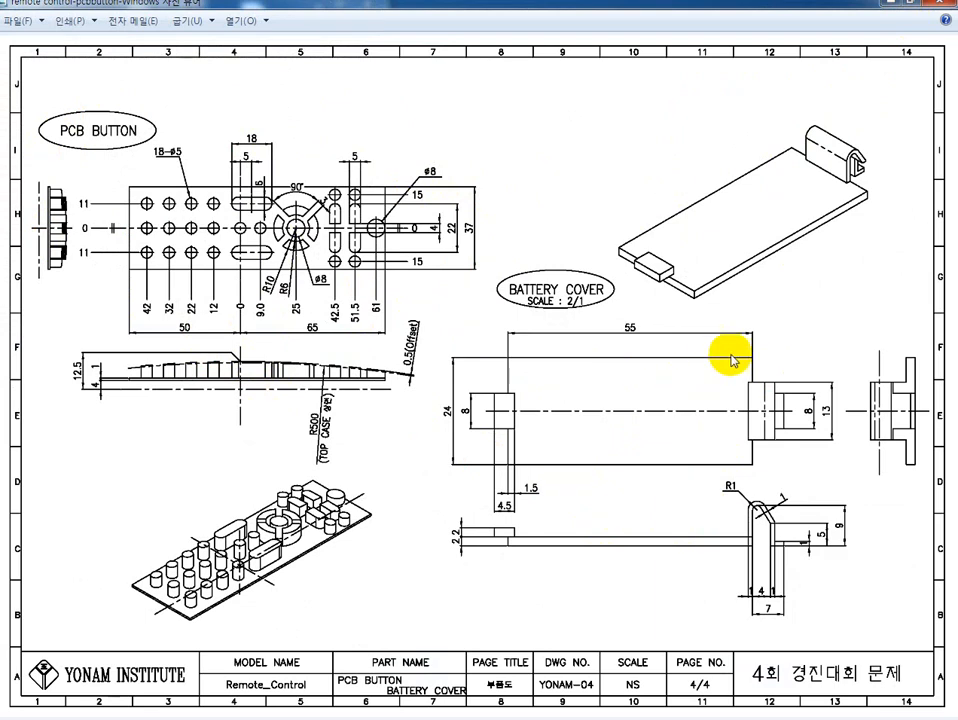
Step: Restore the PCB button drawing to a smaller window and look over the four remote control drawings
left_click(911, 11)
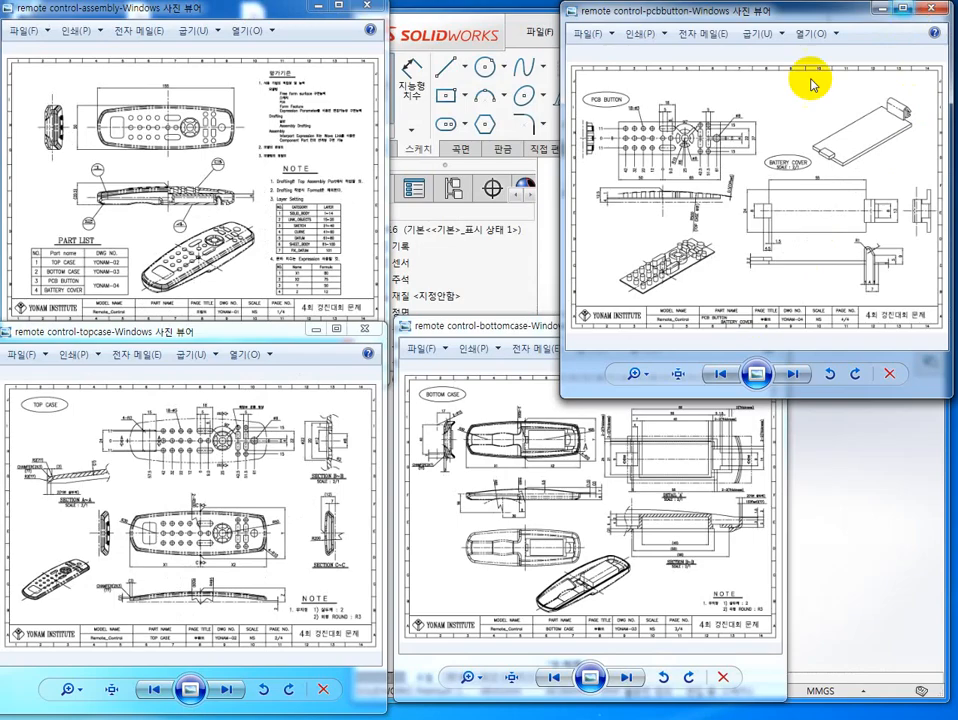
left_click(171, 449)
left_click(510, 488)
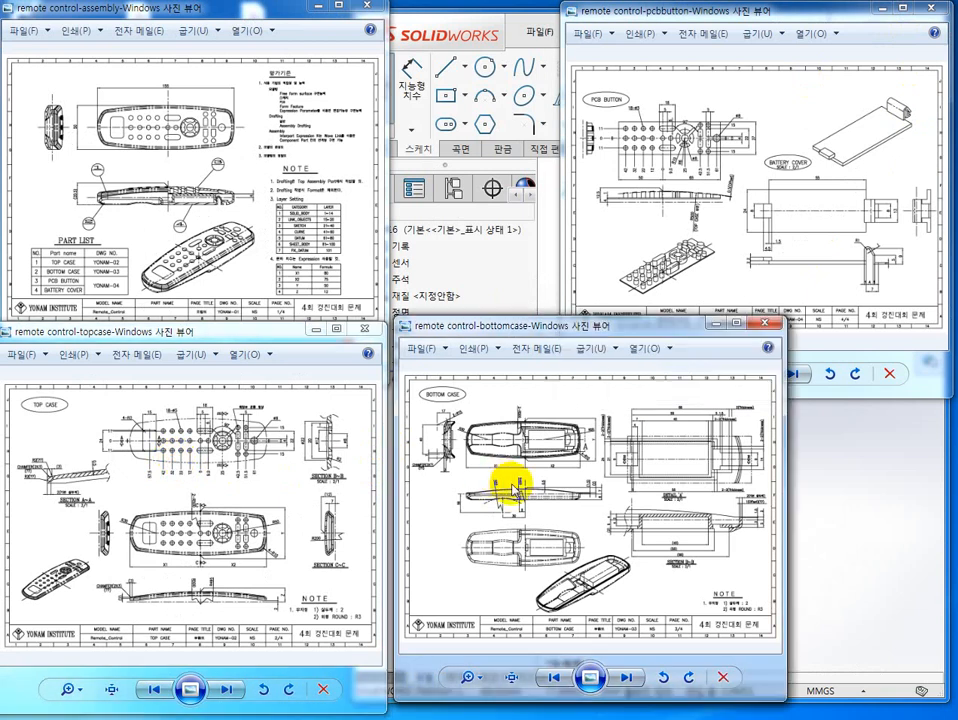
left_click(667, 175)
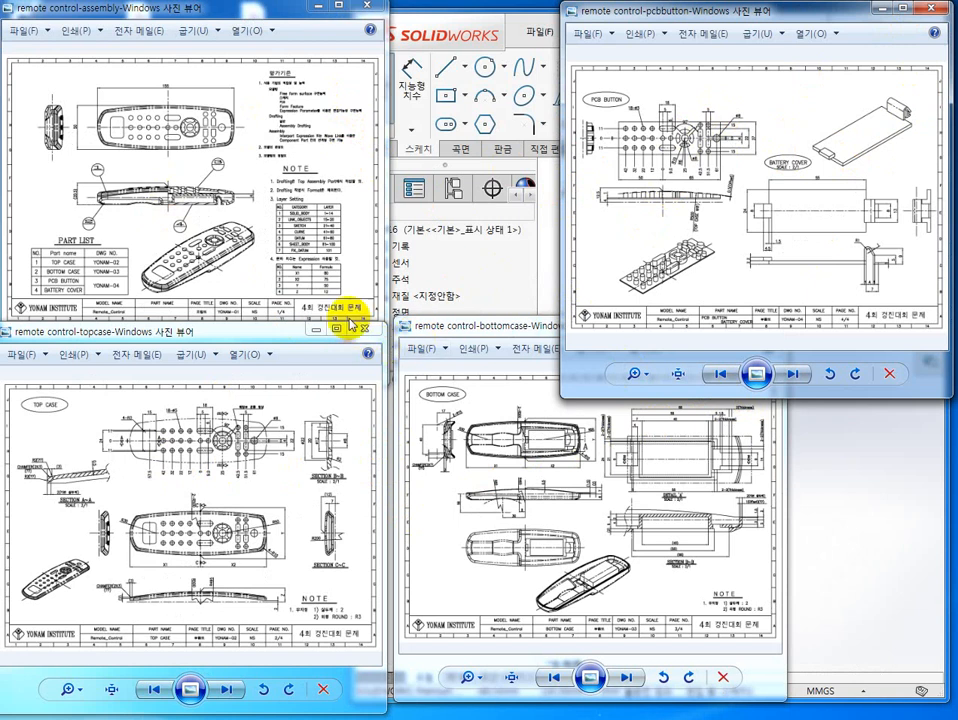
left_click(849, 497)
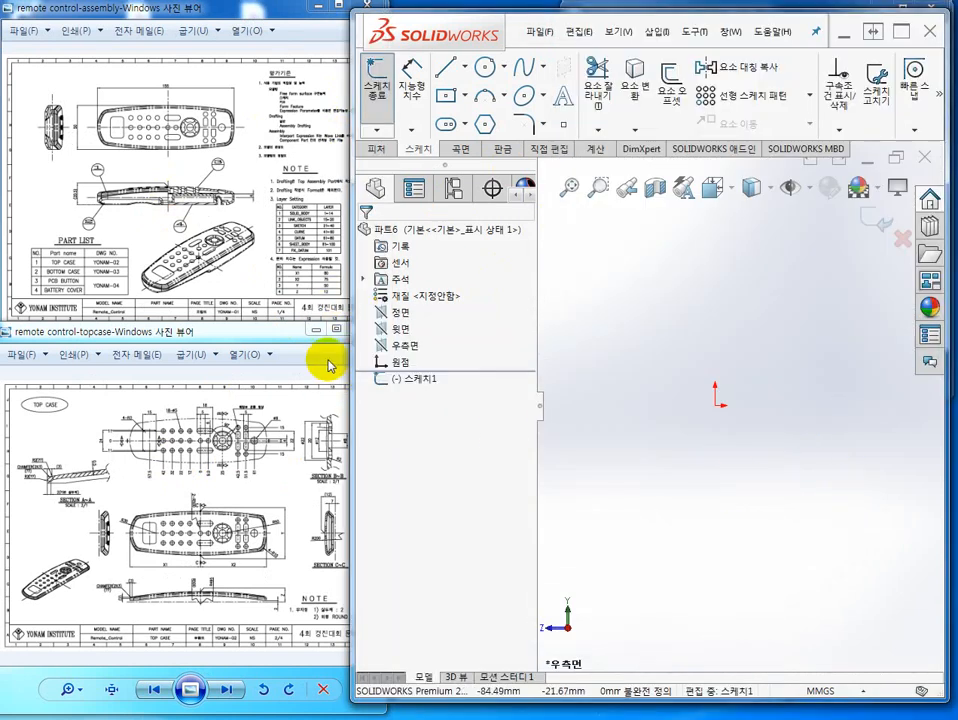
Step: Bring the assembly drawing forward, enlarge its window to nearly full screen height and zoom in on the part list
left_click(222, 285)
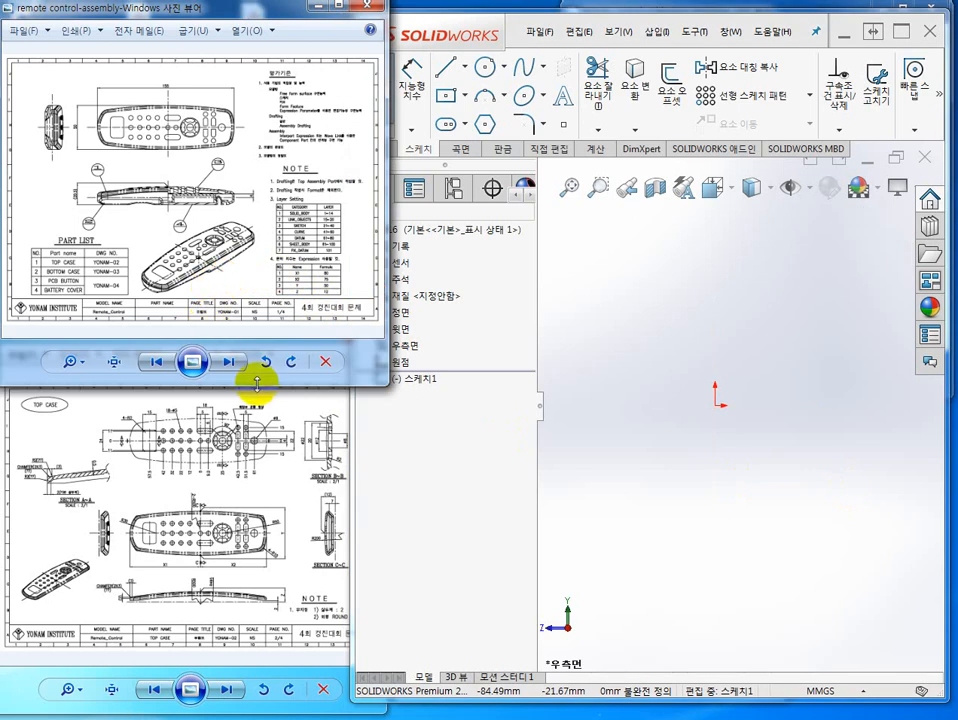
left_click_drag(252, 385, 267, 705)
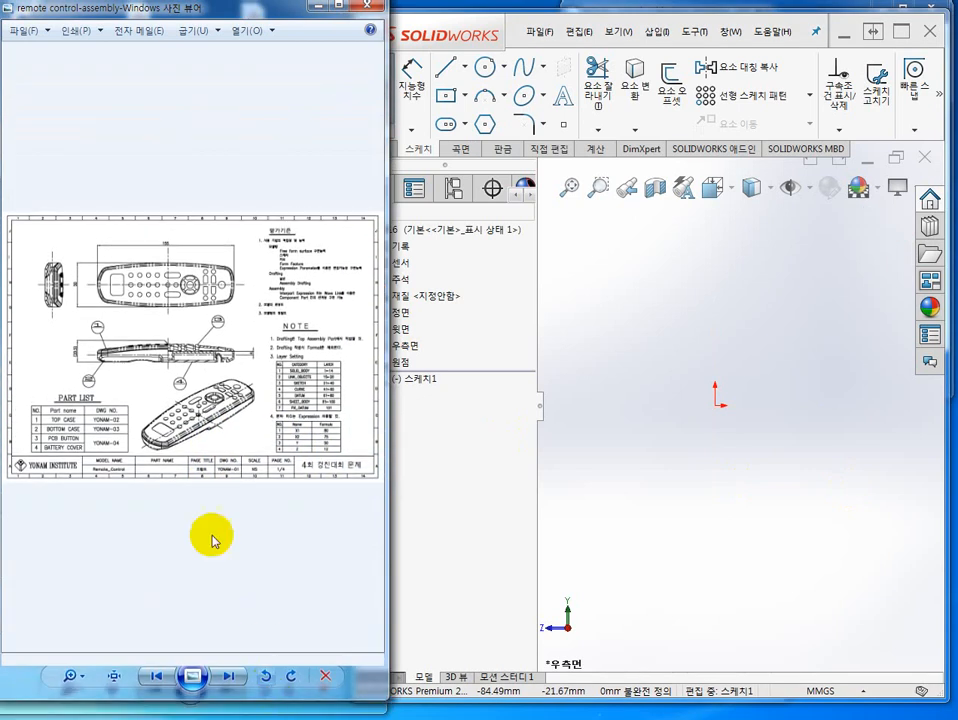
scroll(117, 393, "up", 3)
scroll(117, 393, "up", 5)
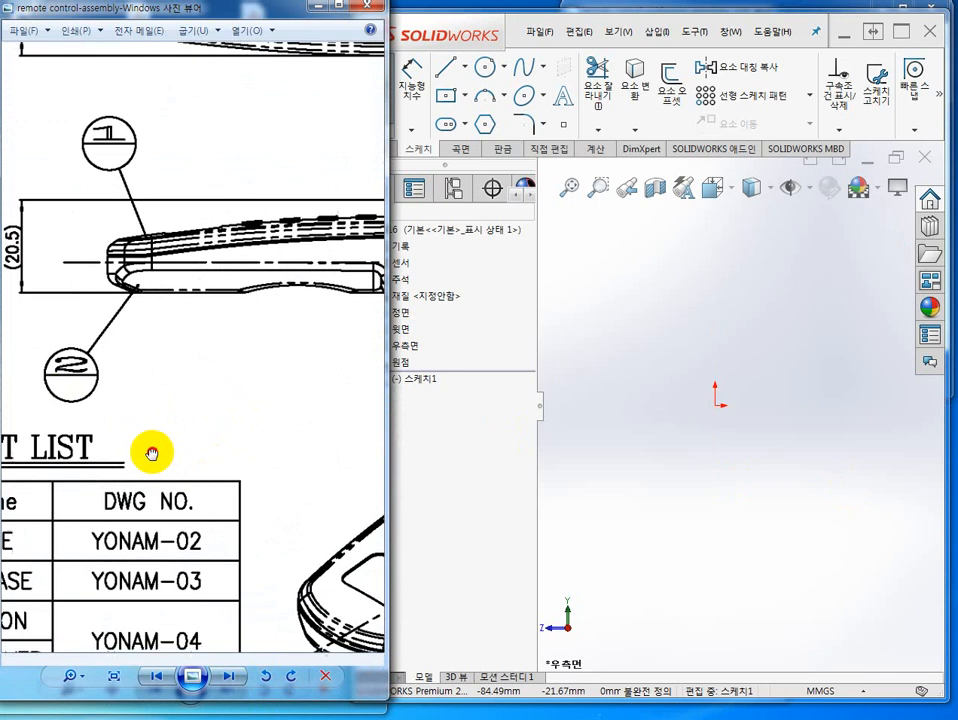
scroll(309, 327, "down", 5)
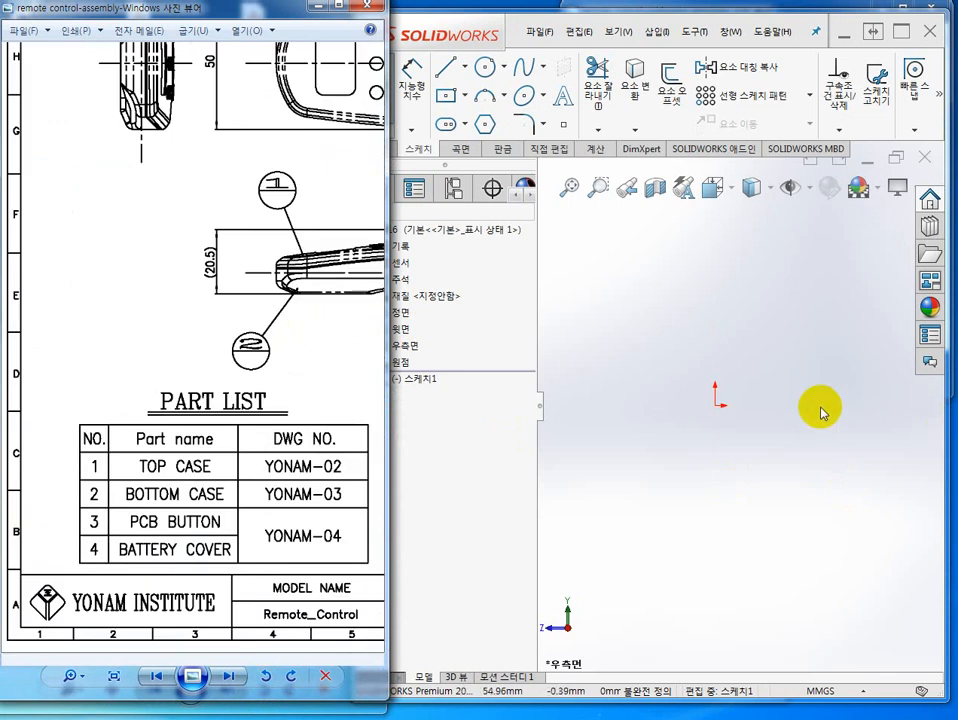
scroll(327, 410, "down", 3)
scroll(192, 547, "up", 5)
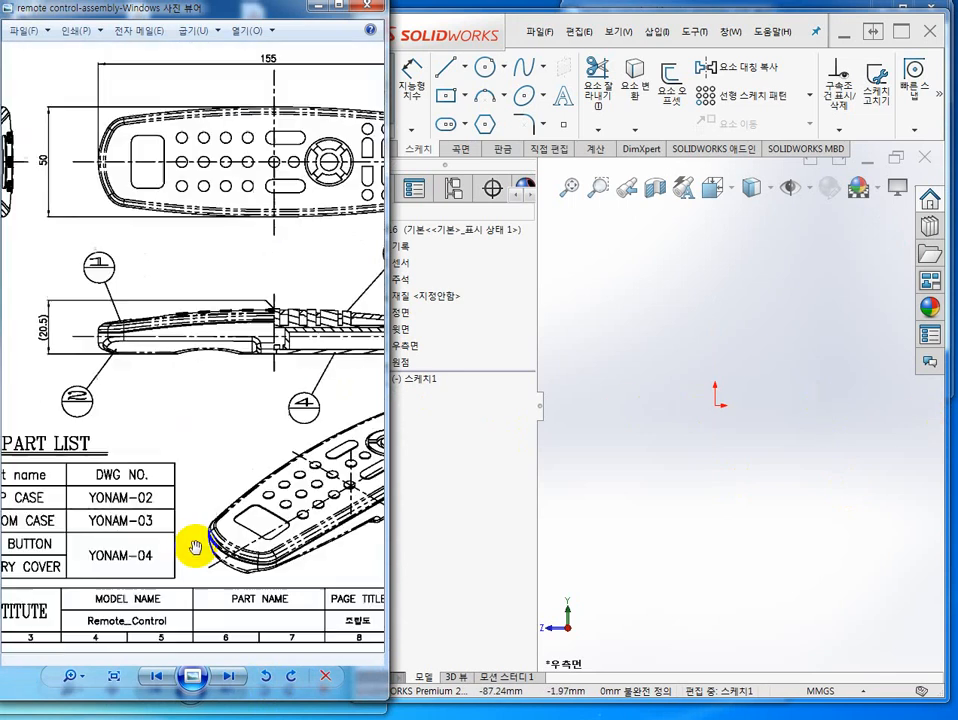
left_click_drag(147, 483, 397, 259)
left_click_drag(280, 385, 231, 358)
Step: Switch to SOLIDWORKS and close the open part with the empty sketch without saving it
left_click(847, 490)
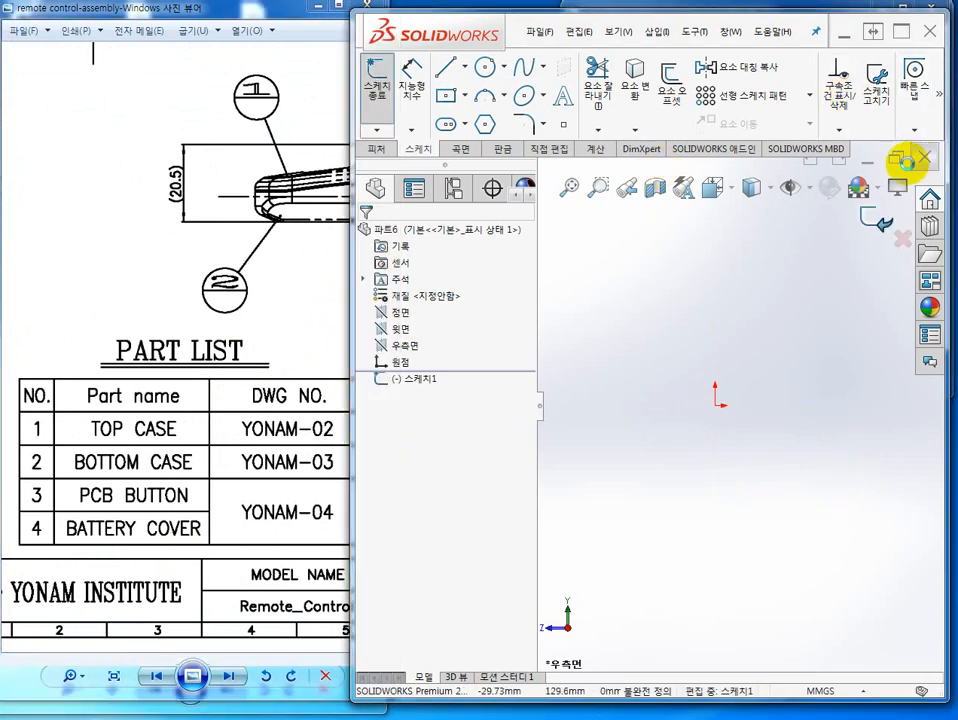
left_click(922, 158)
left_click(488, 422)
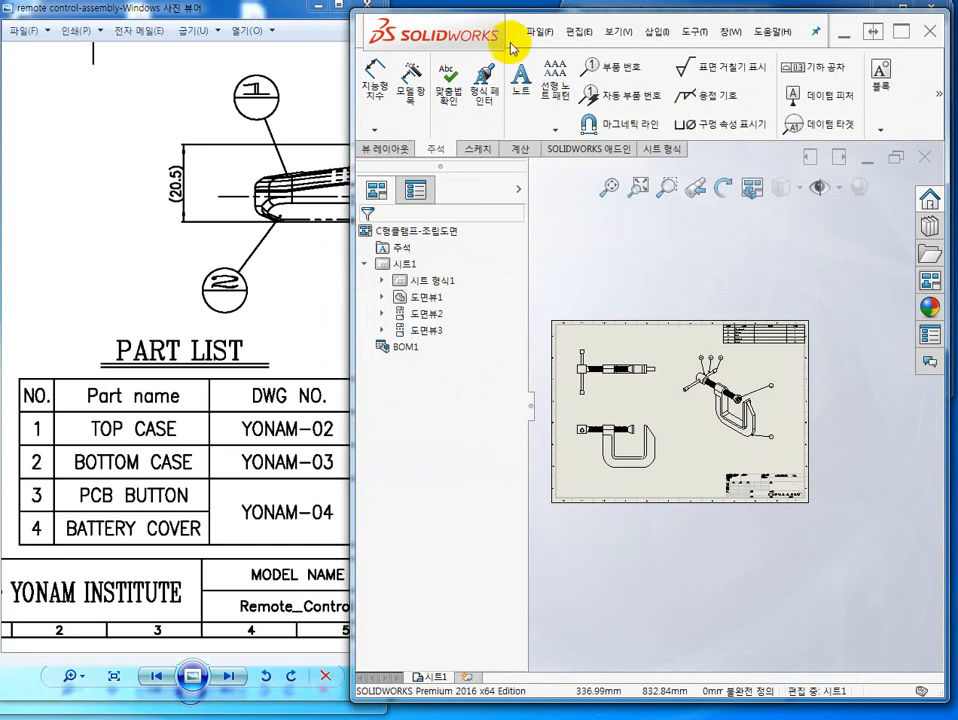
Step: Create a new assembly document and leave it empty, without inserting any existing component
left_click(540, 38)
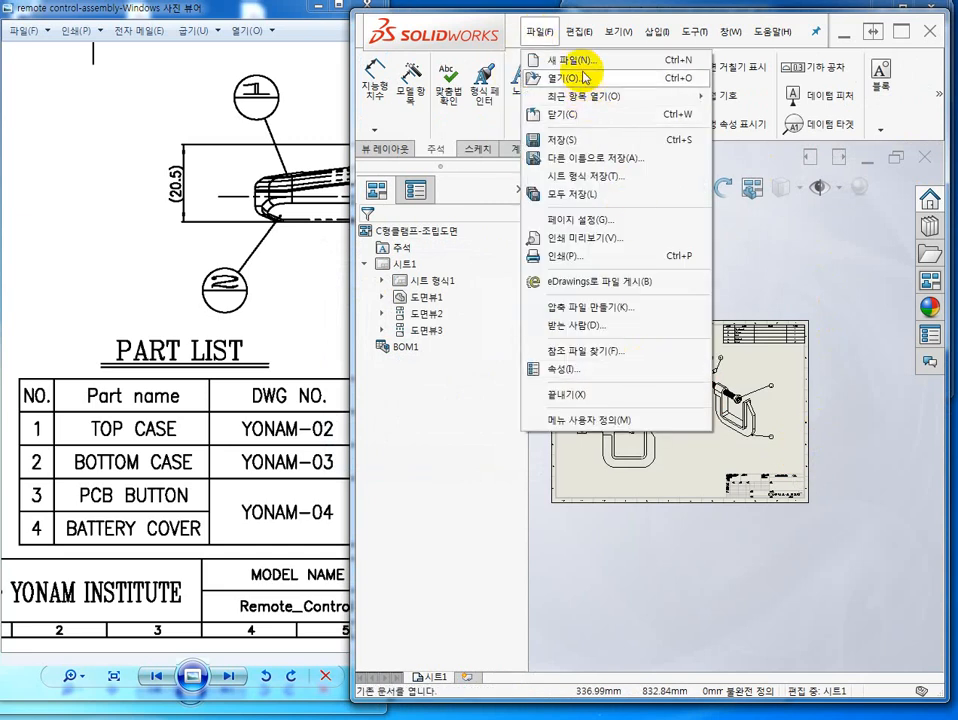
left_click(548, 61)
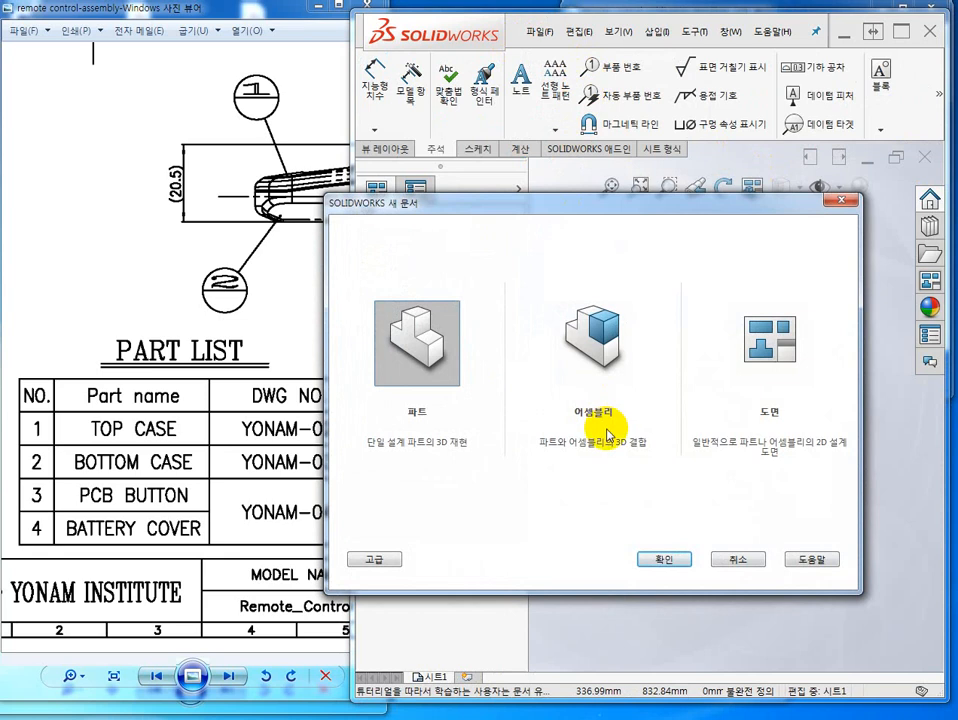
left_click(585, 376)
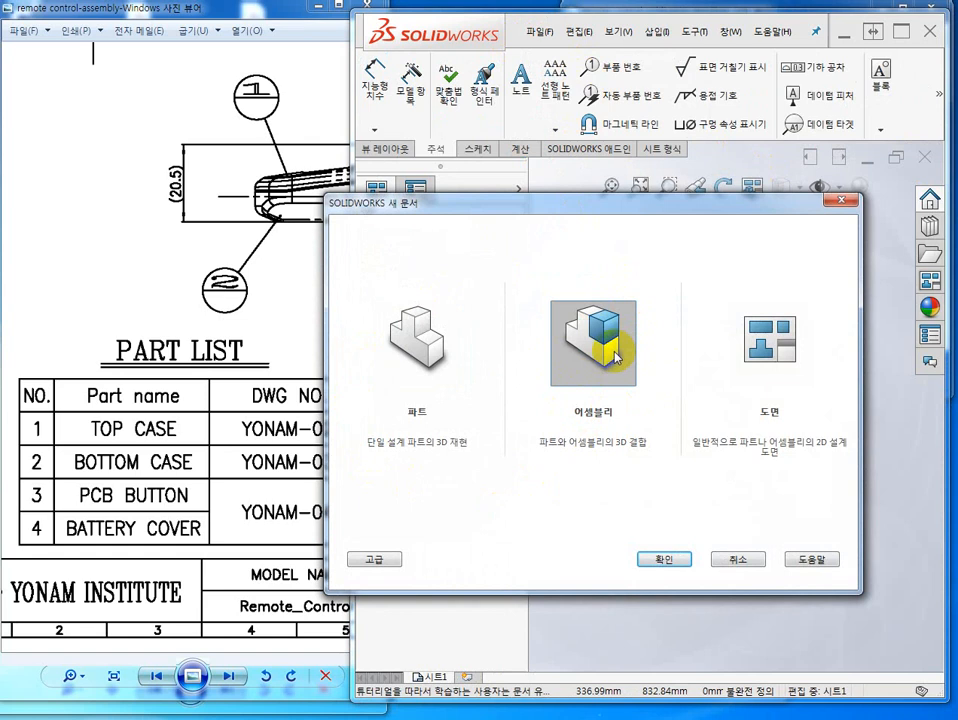
left_click(668, 557)
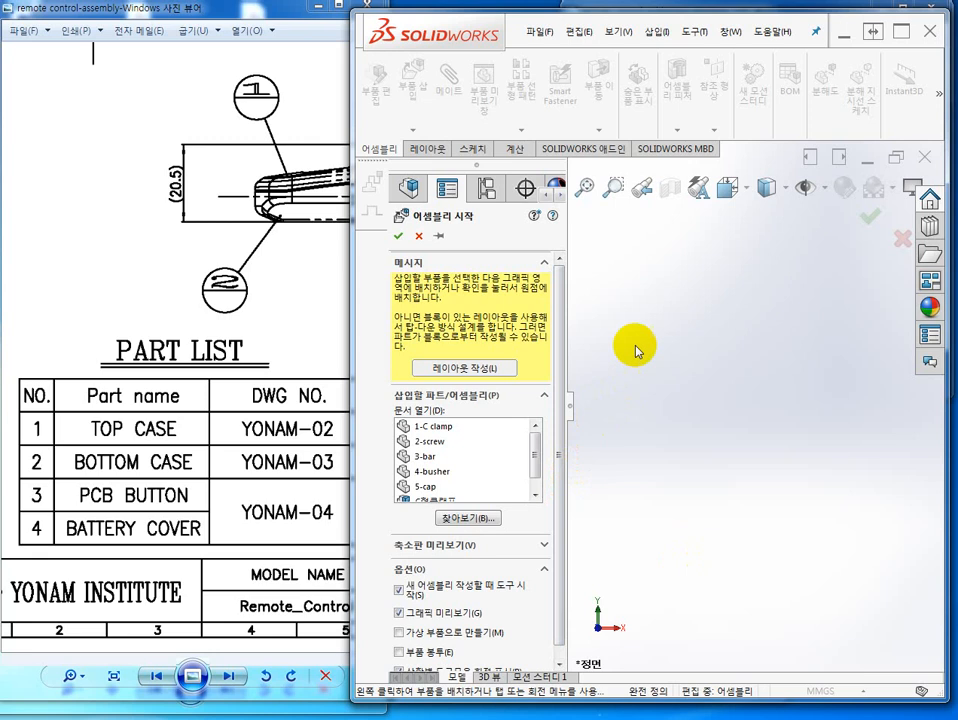
left_click(420, 237)
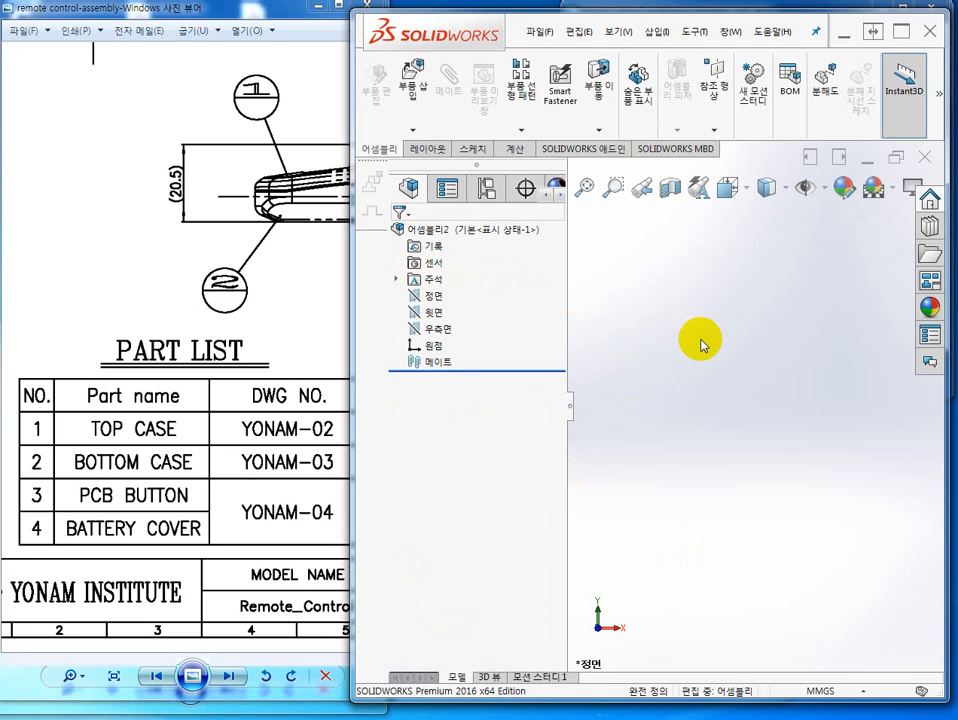
Step: Save the new assembly in the Documents library under the name 리모콘
left_click(537, 32)
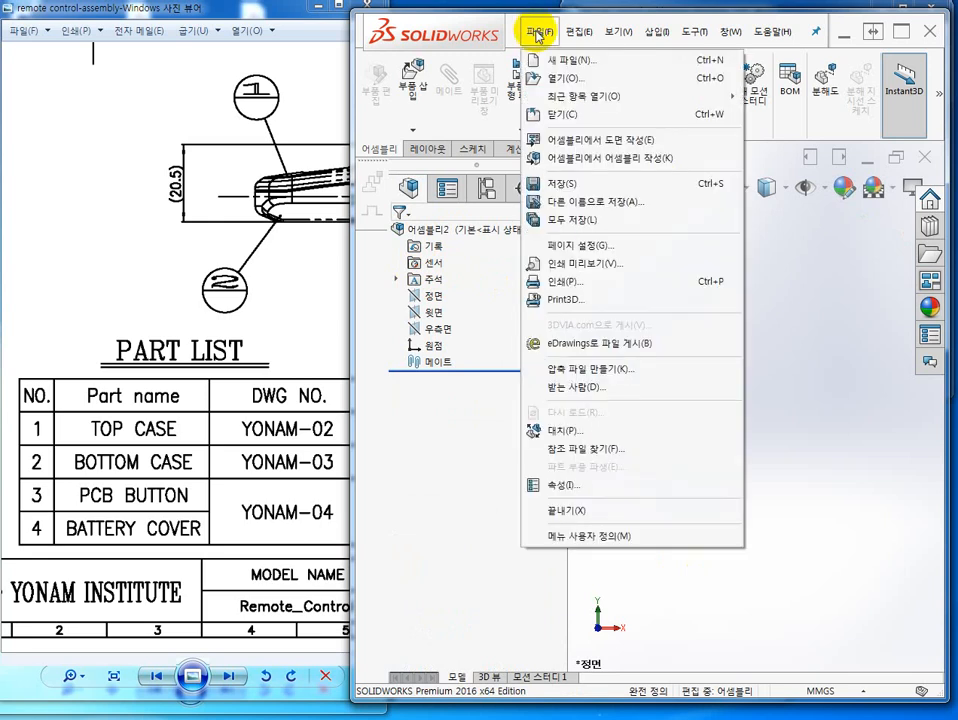
left_click(594, 186)
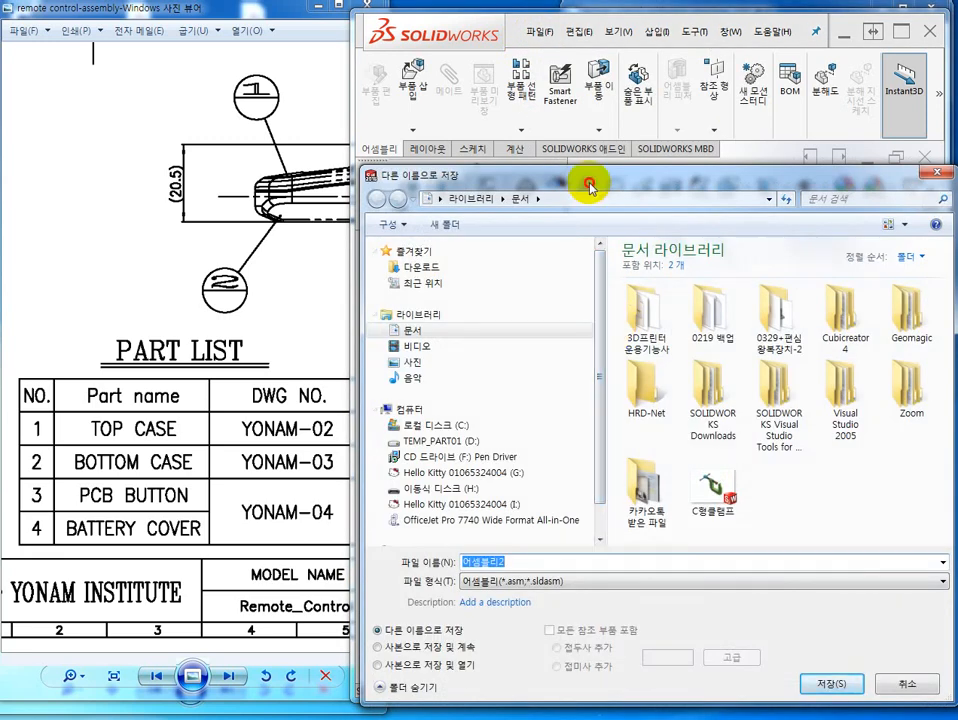
left_click_drag(588, 182, 590, 116)
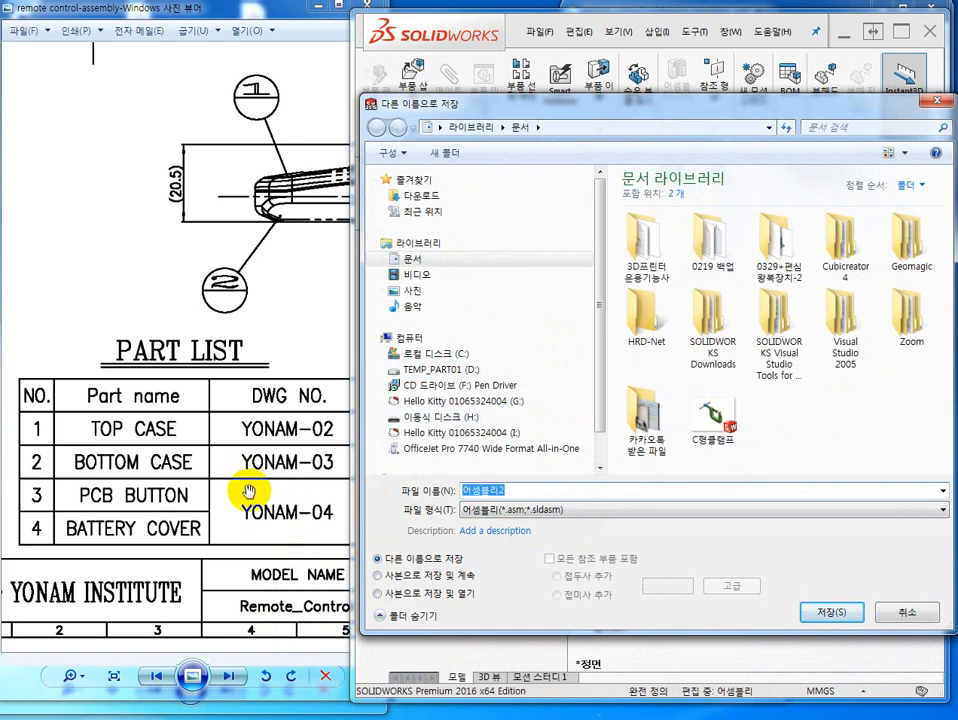
type("f")
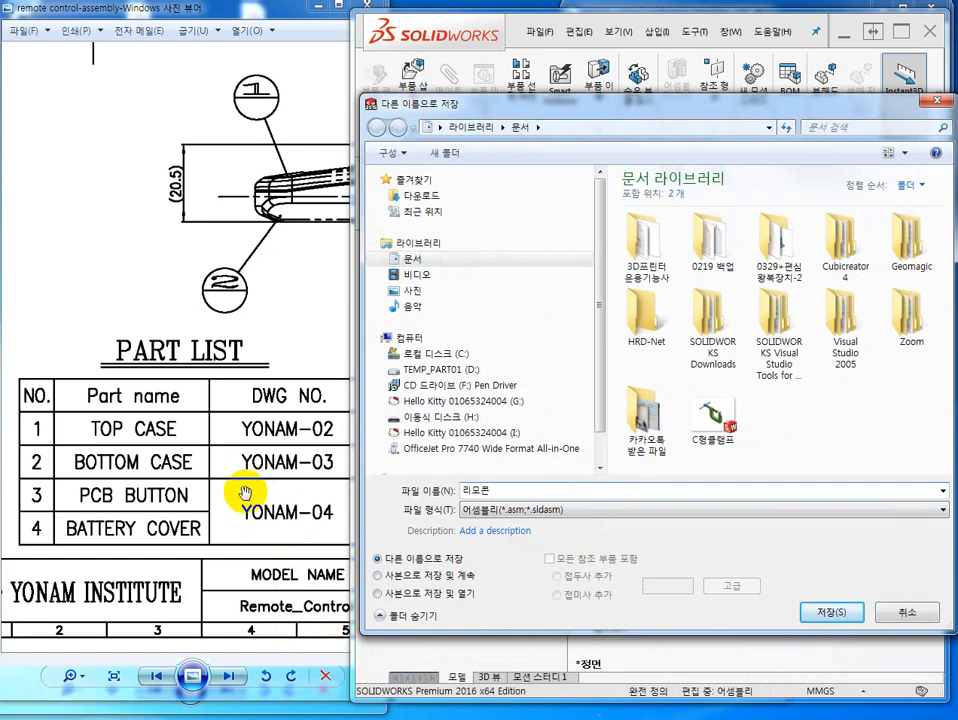
left_click(548, 490)
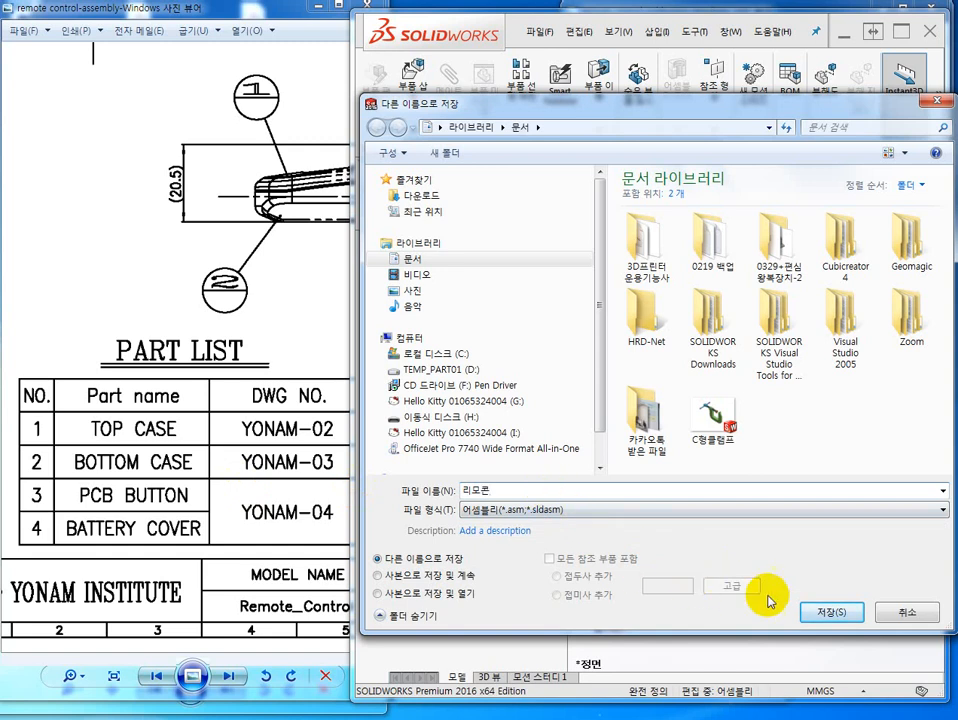
left_click(829, 614)
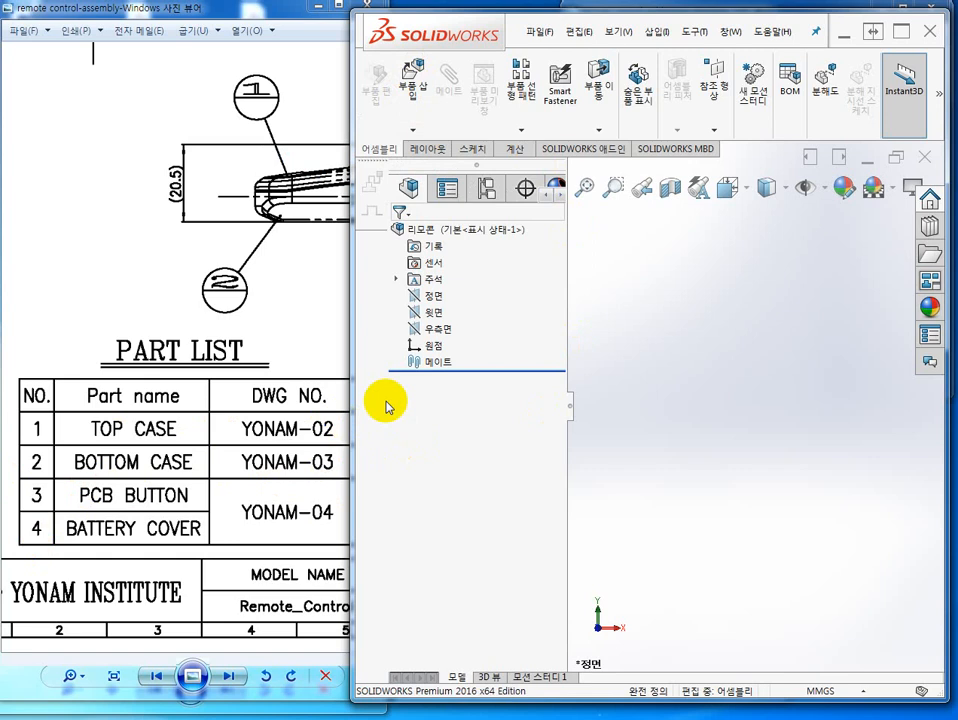
Step: Insert a new part into the 리모콘 assembly and rename it as top case
left_click(418, 134)
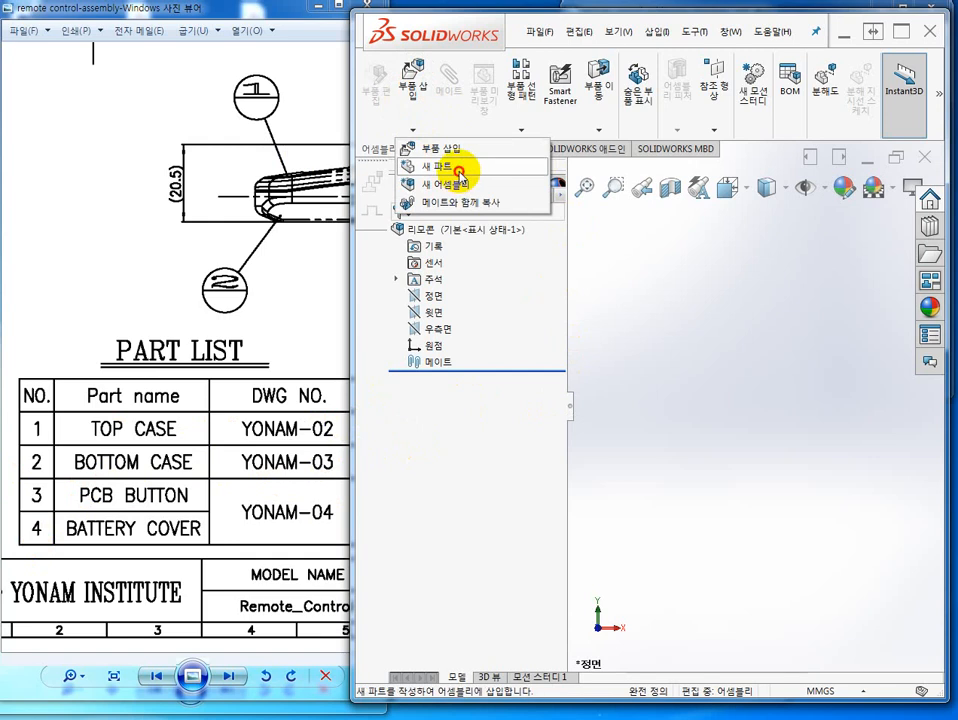
left_click(459, 172)
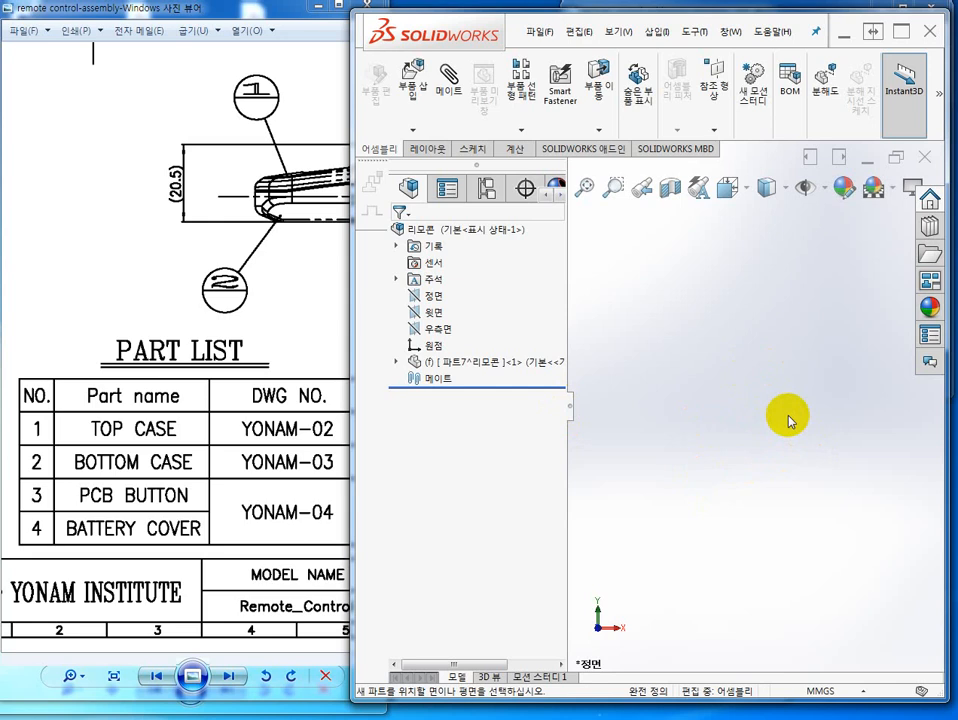
left_click(458, 362)
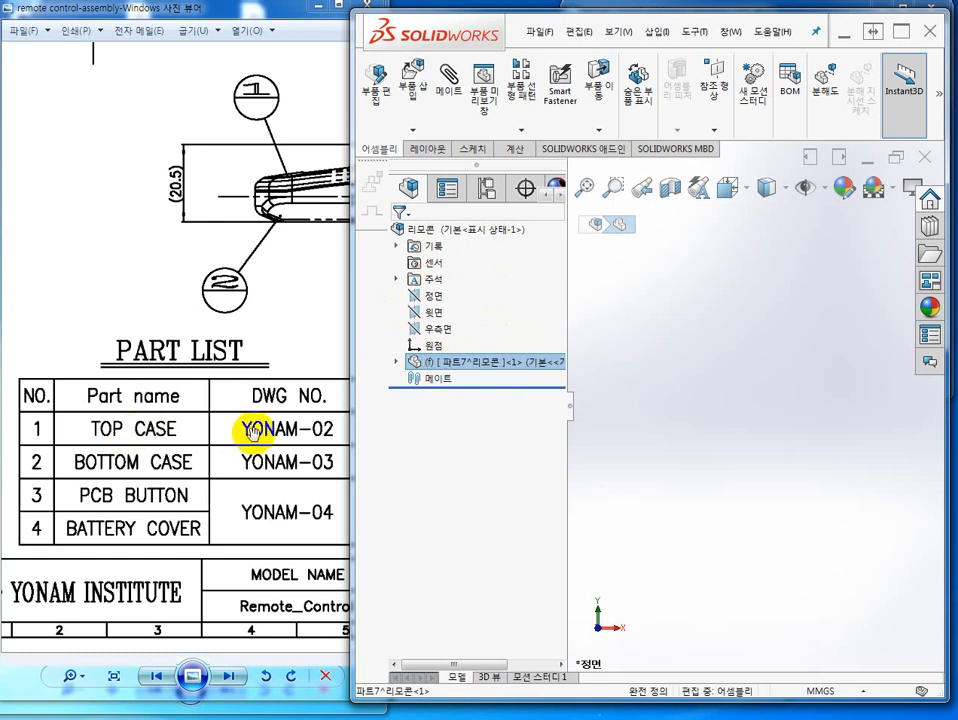
right_click(452, 362)
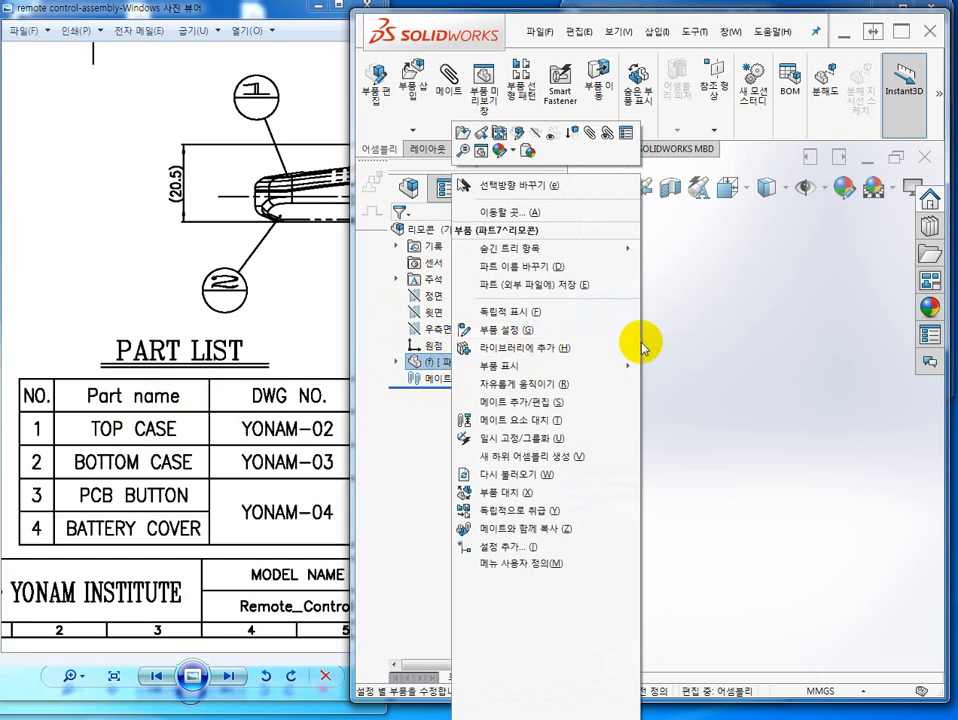
left_click(533, 268)
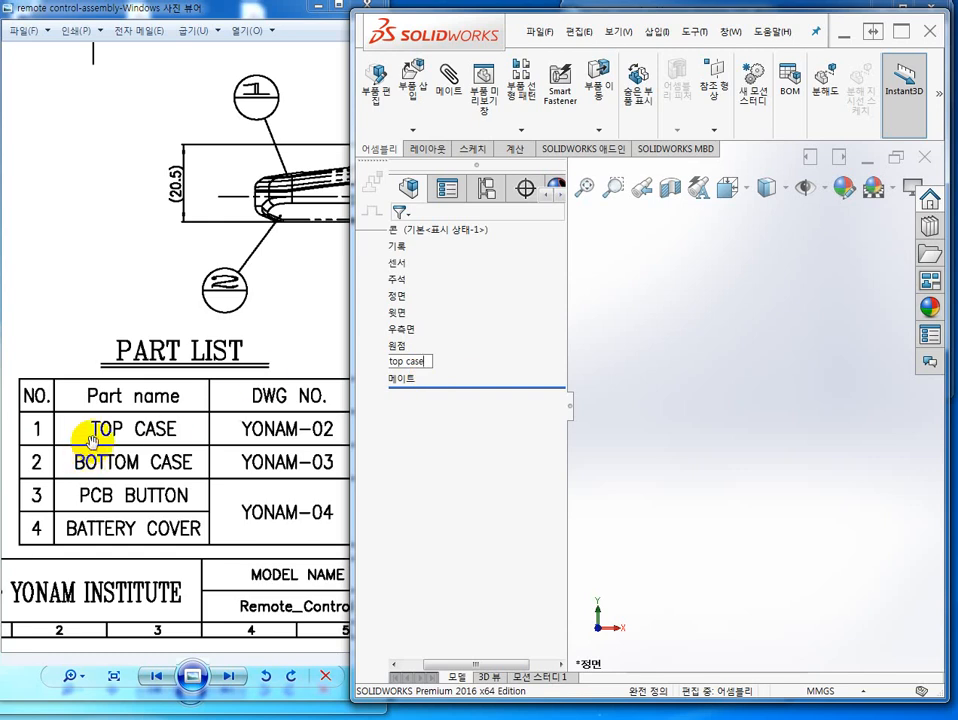
left_click(476, 358)
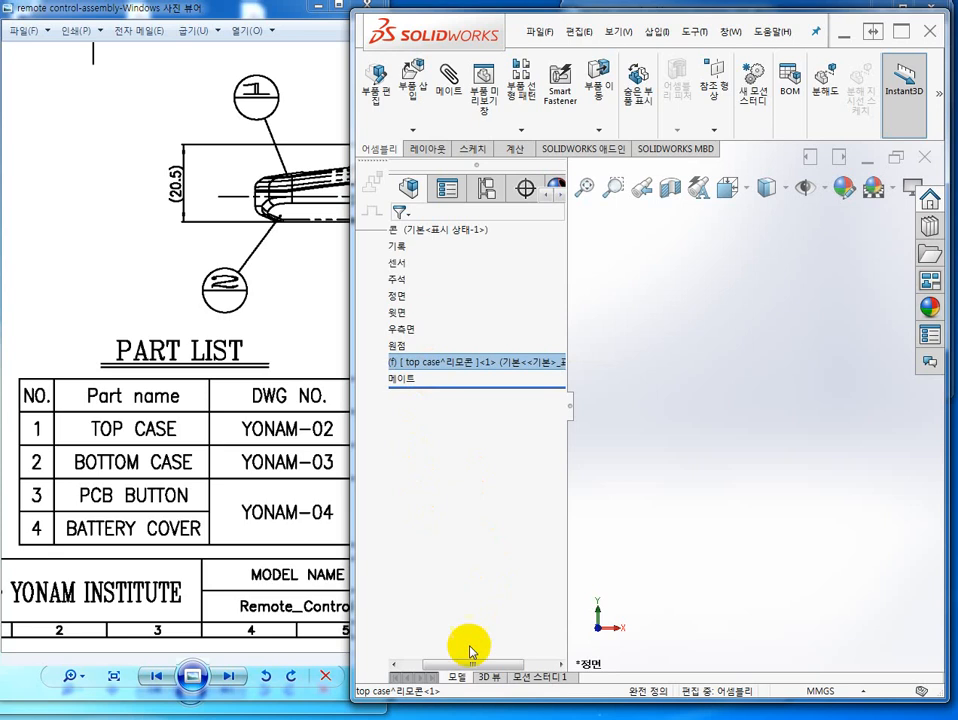
Step: Expand the top case part in the feature tree to view its planes and origin beside the drawing's part list
left_click_drag(468, 667, 396, 664)
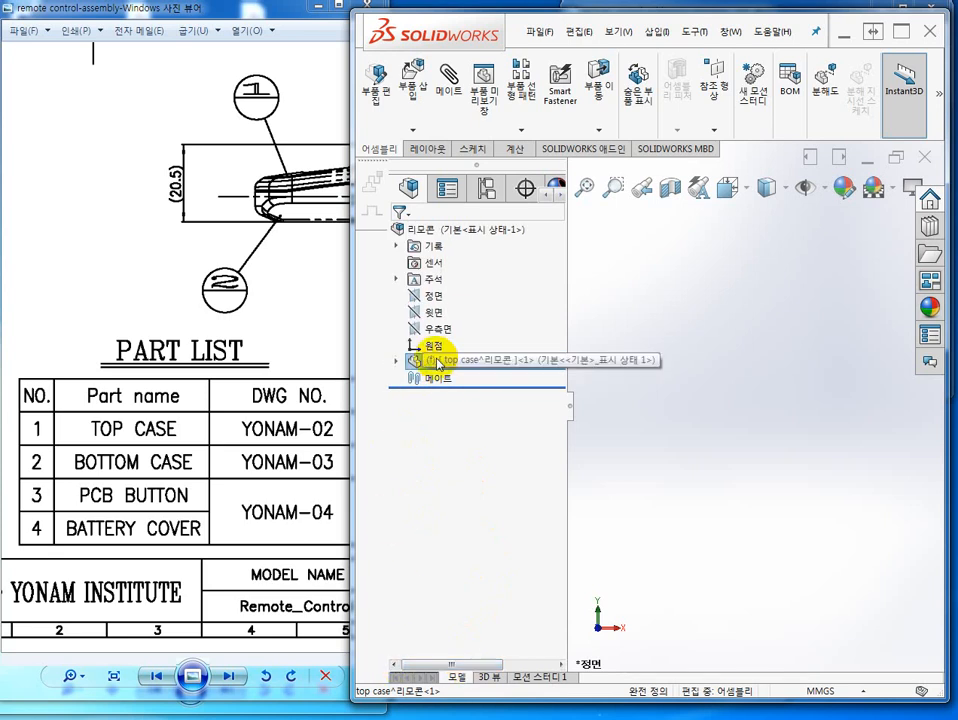
left_click(394, 362)
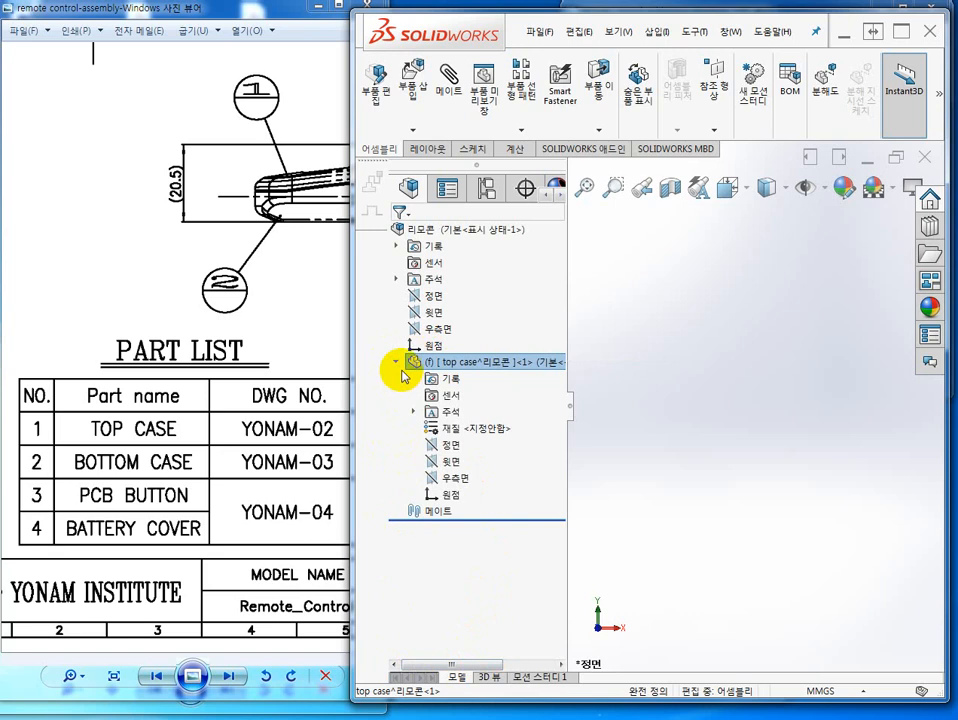
left_click(396, 362)
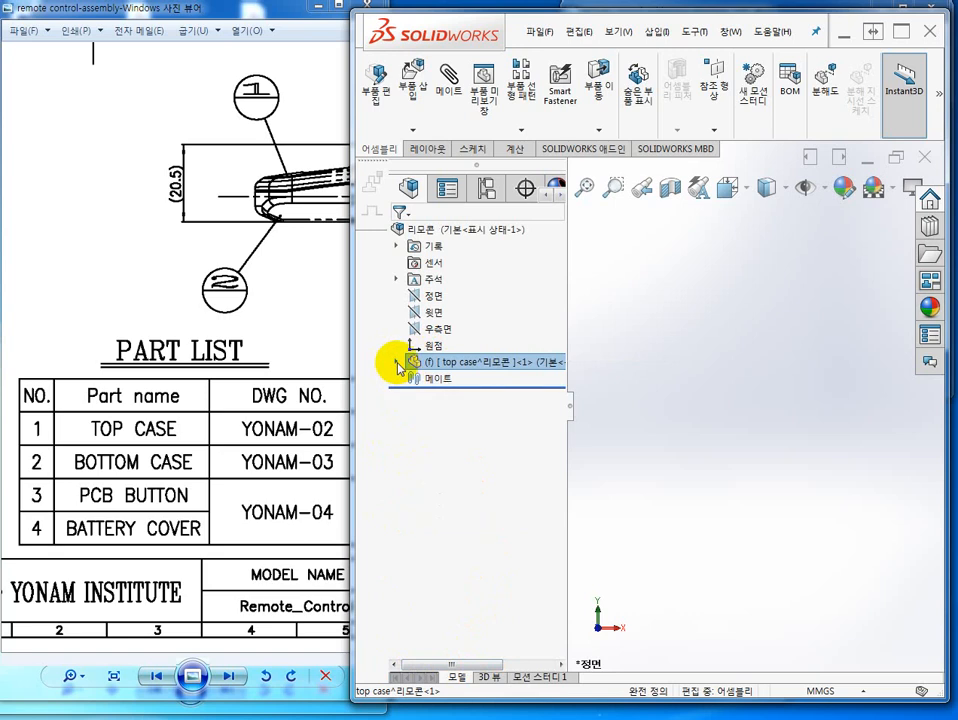
left_click(396, 363)
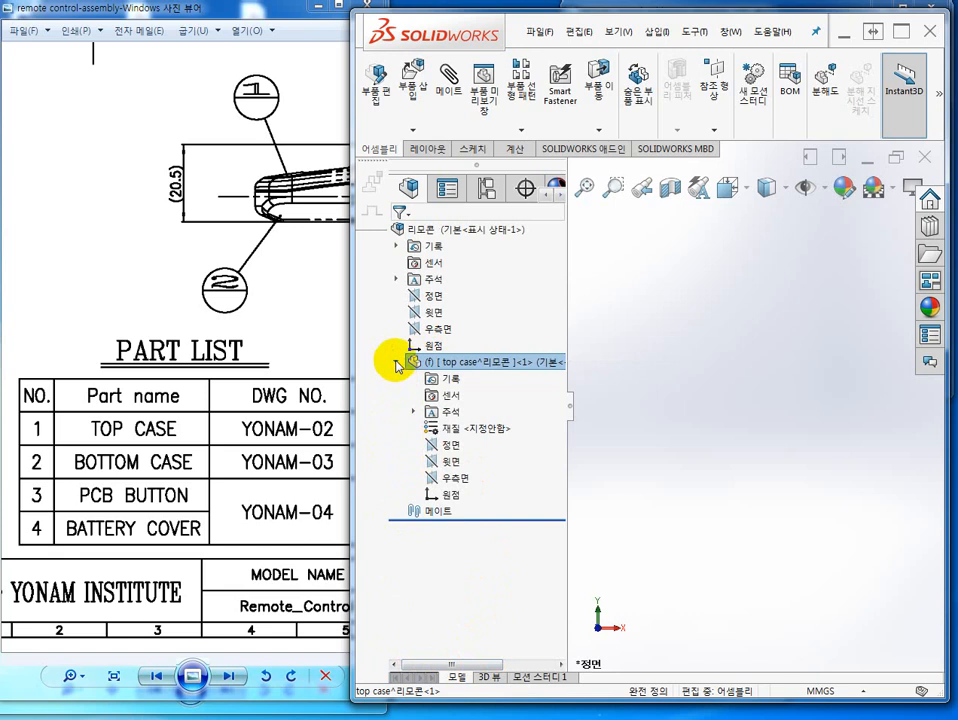
left_click(396, 363)
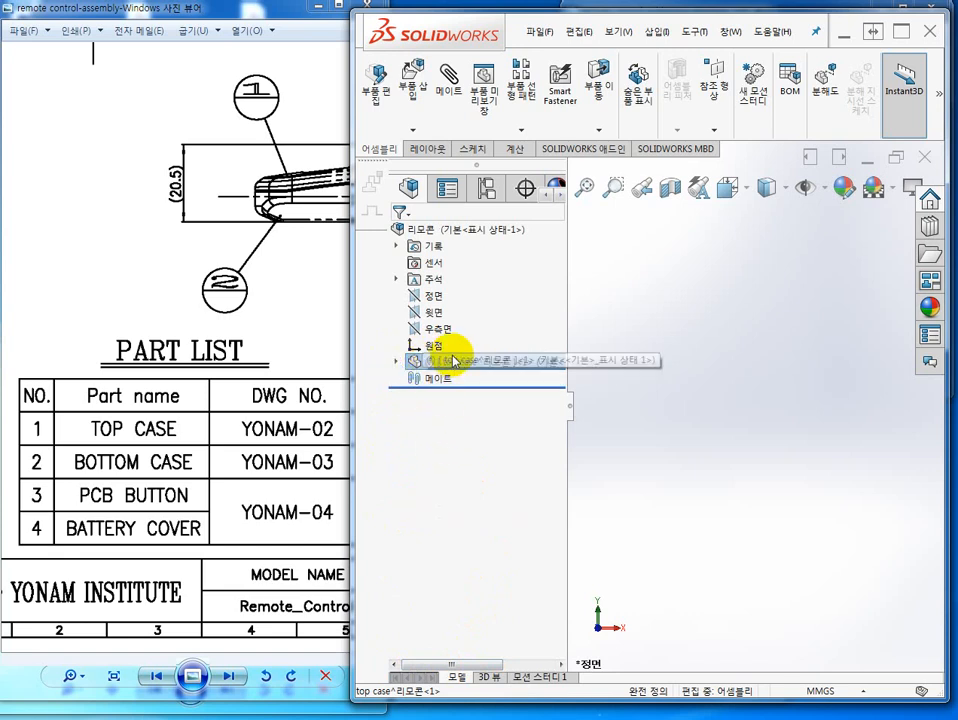
left_click(396, 363)
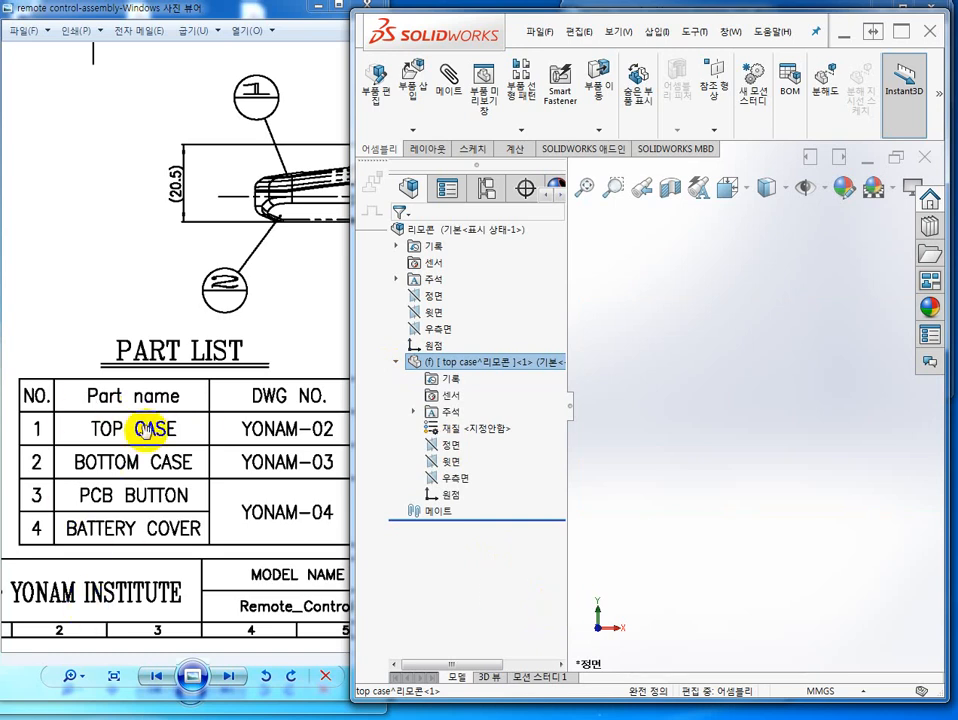
left_click(186, 305)
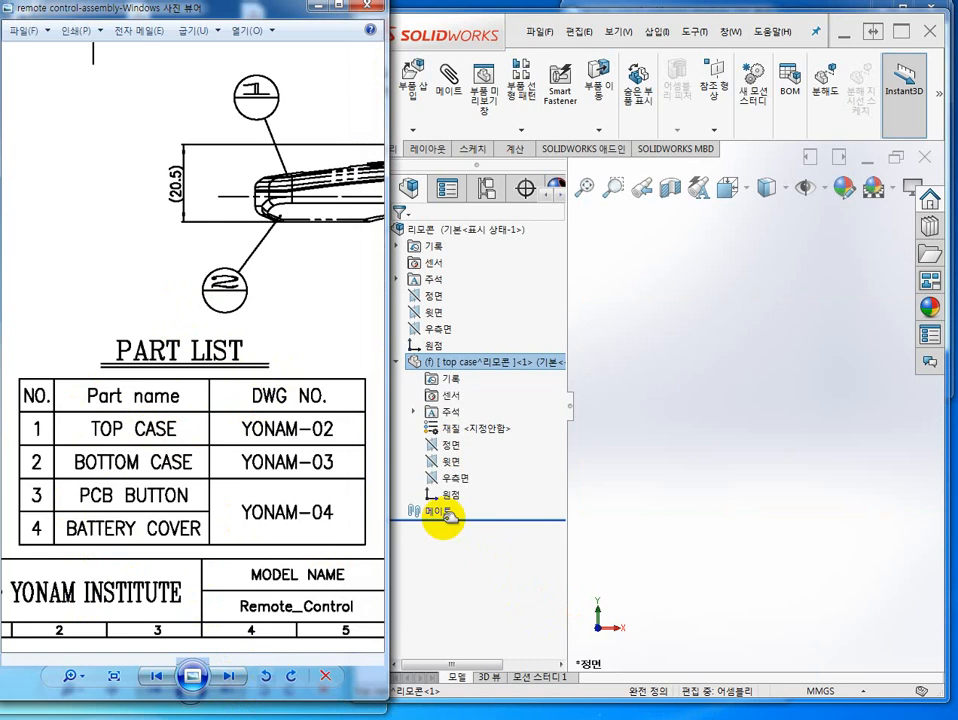
Step: Collapse the top case part in the feature tree and bring the top case drawing into view in place of the assembly drawing
left_click(788, 382)
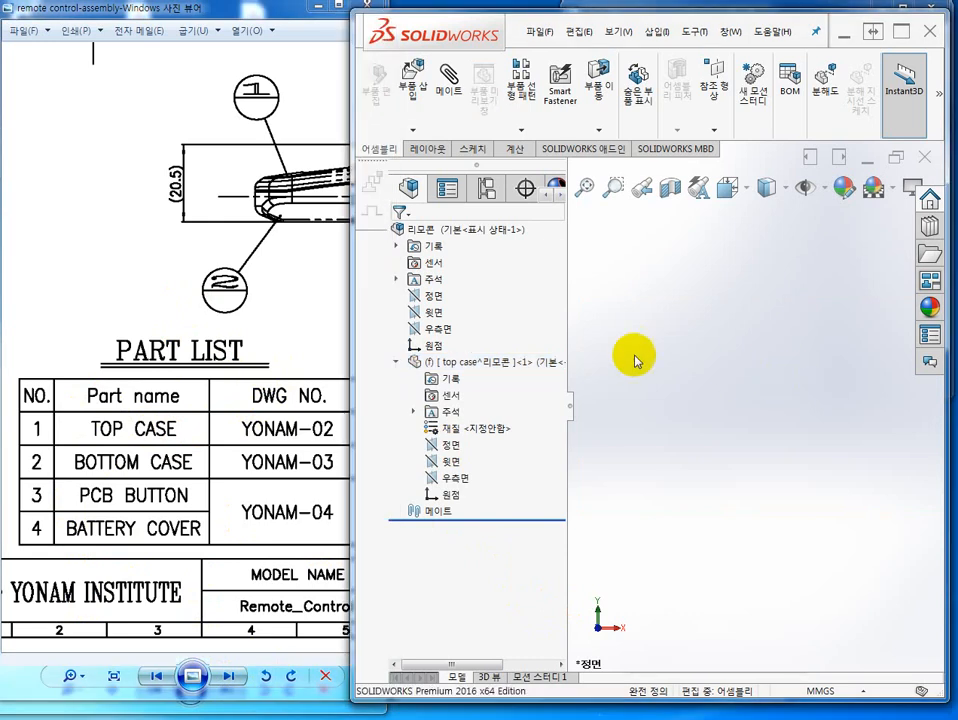
left_click(394, 363)
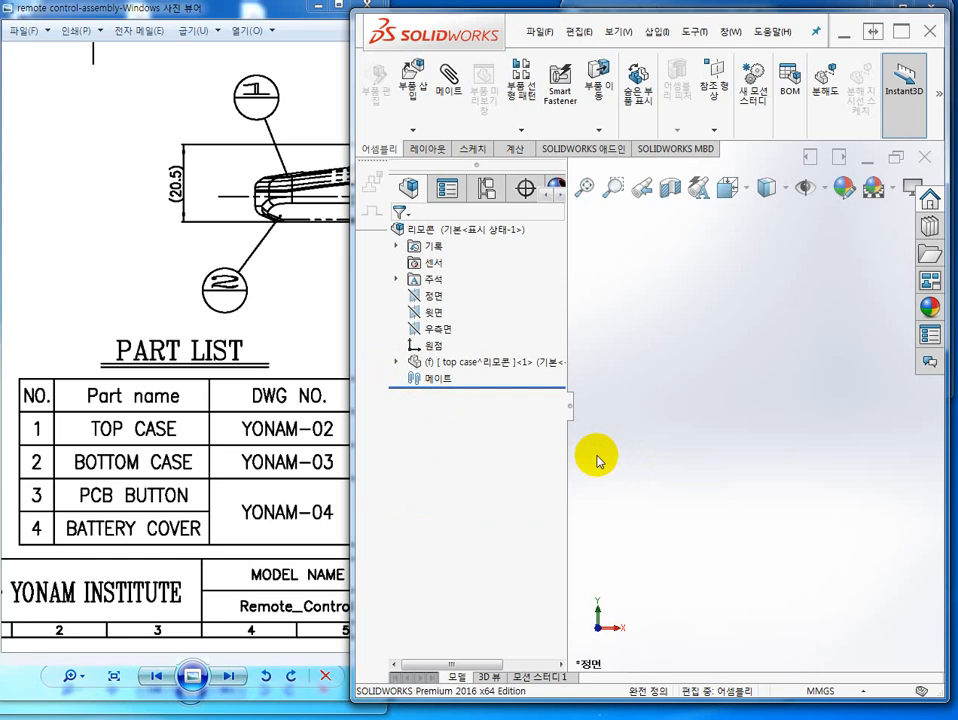
left_click(150, 248)
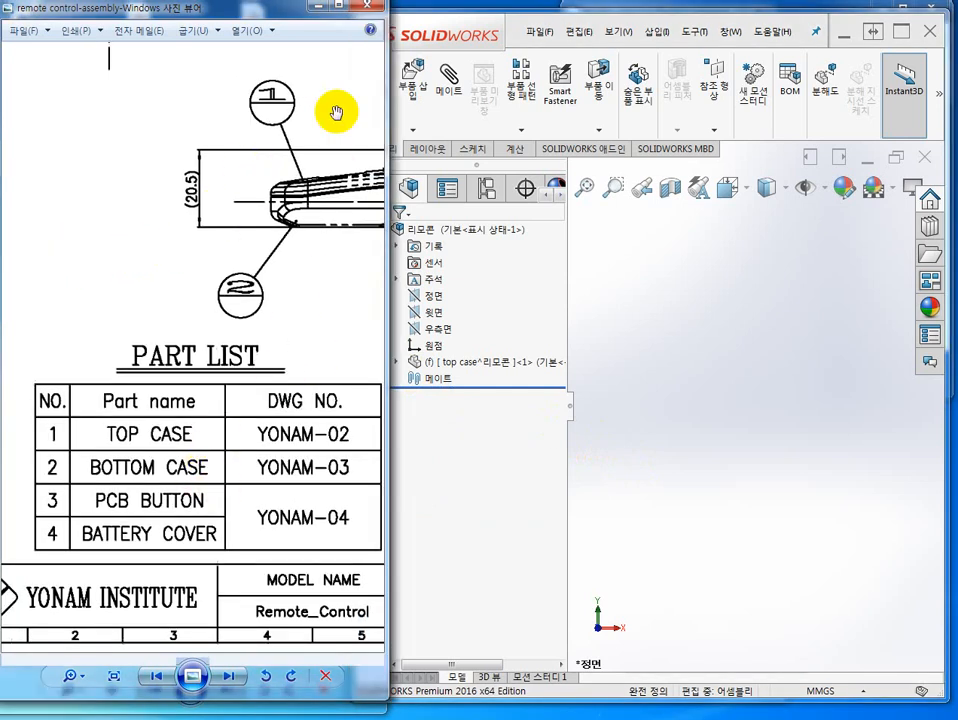
mouse_move(272, 710)
left_mouse_down()
mouse_move(284, 712)
mouse_move(266, 690)
mouse_move(261, 706)
mouse_move(217, 294)
mouse_move(229, 214)
mouse_move(235, 306)
mouse_move(240, 299)
mouse_move(247, 37)
left_mouse_up()
left_click(233, 380)
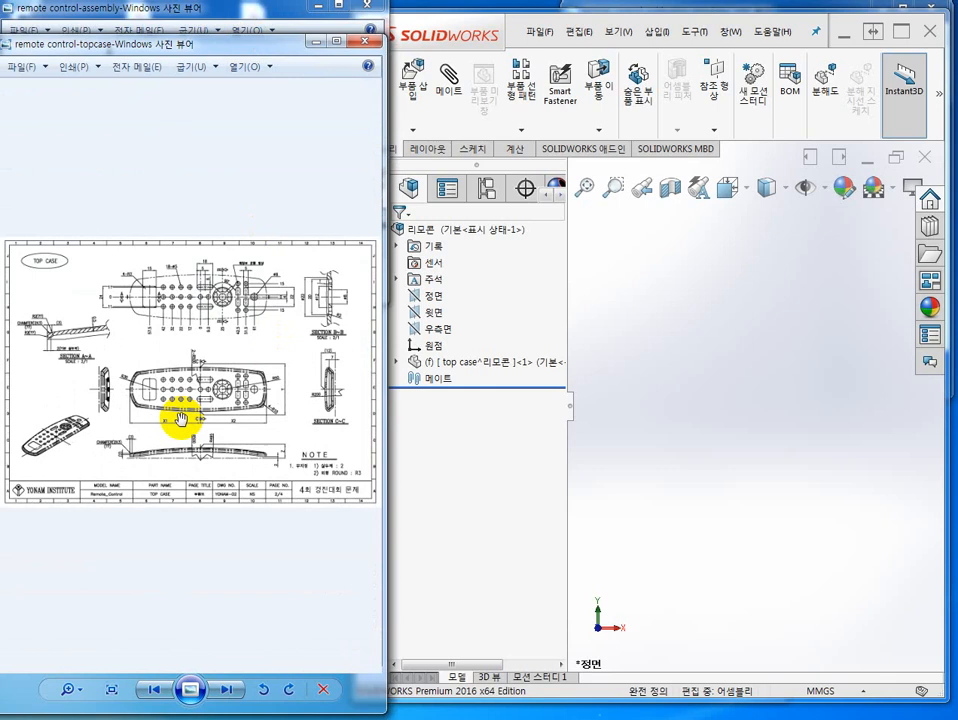
Step: Examine the top case drawing enlarged, especially the plan view's outline arcs, its X1, X2 and Y dimensions and the centre reference
scroll(181, 420, "up", 3)
scroll(177, 419, "down", 4)
scroll(186, 421, "up", 1)
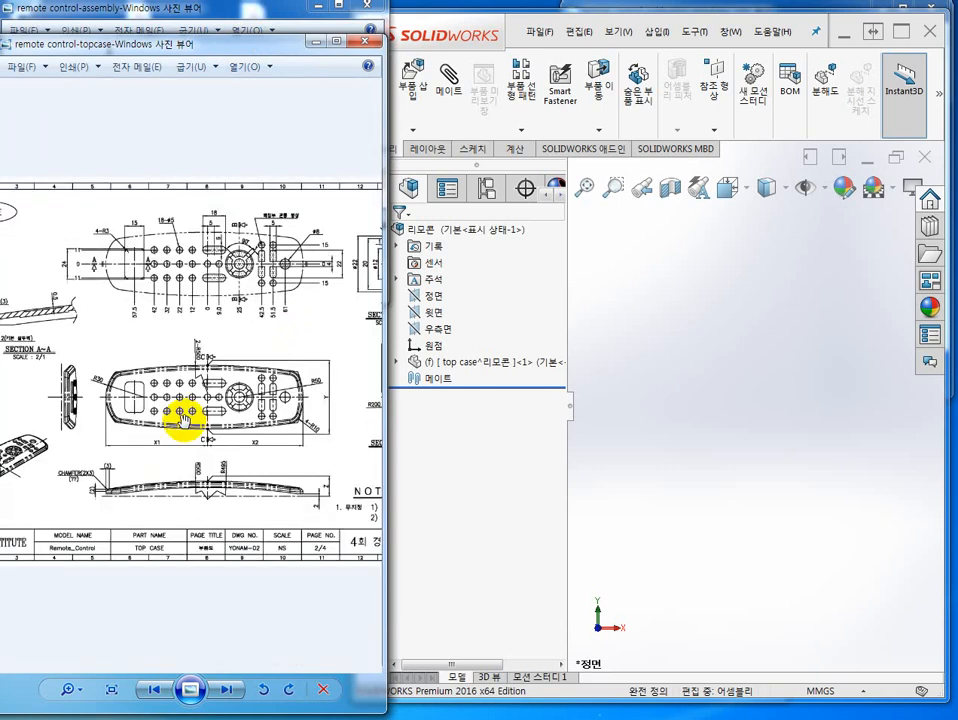
left_click(340, 43)
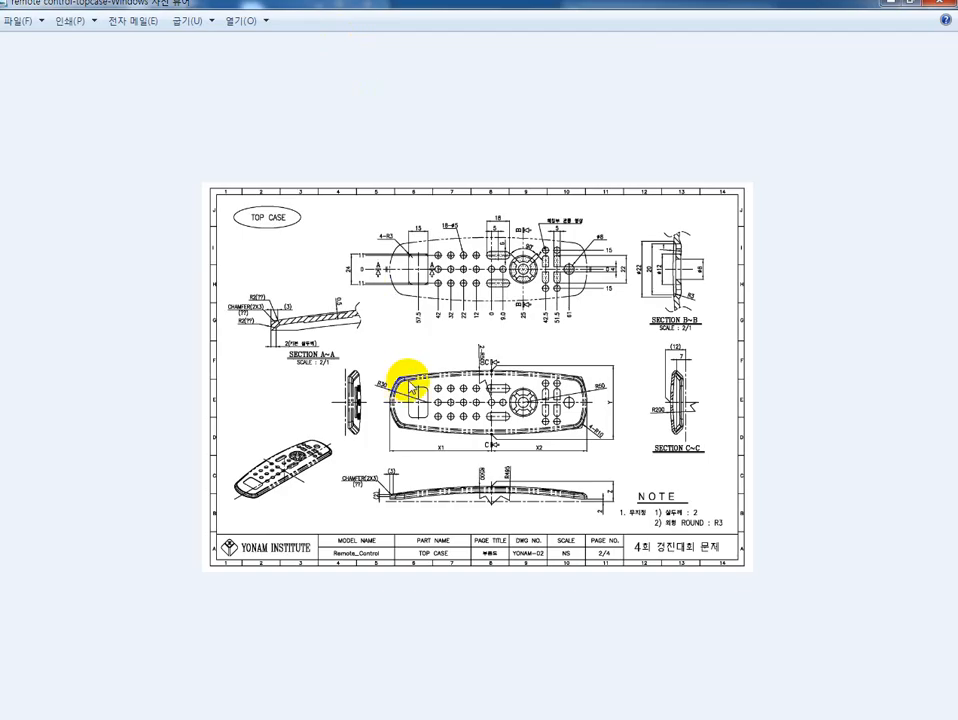
scroll(510, 406, "up", 5)
scroll(510, 406, "down", 2)
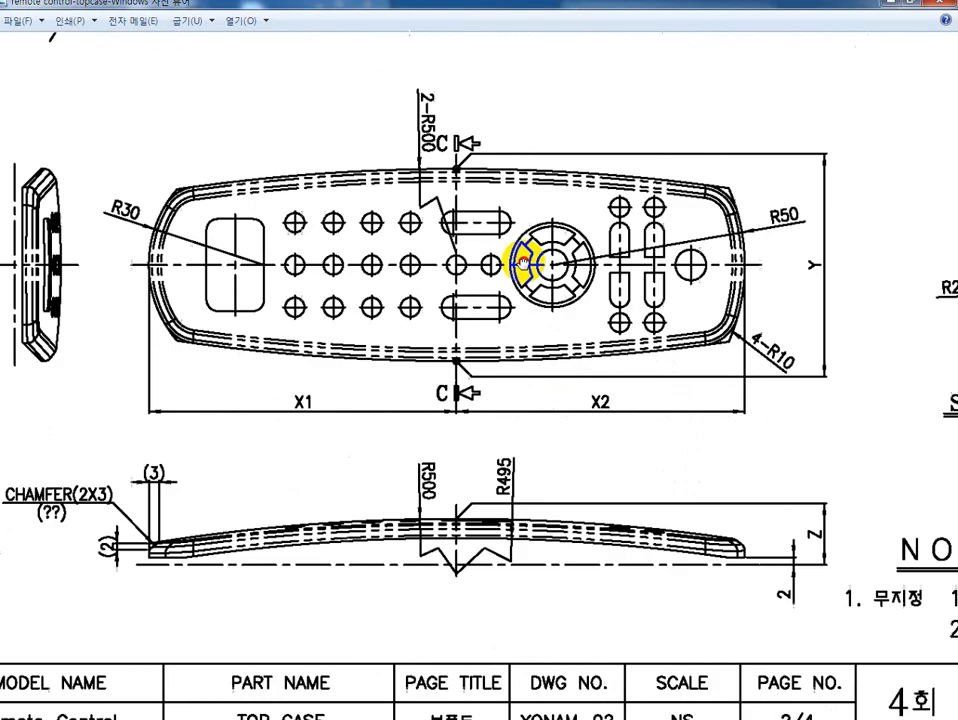
scroll(451, 314, "down", 1)
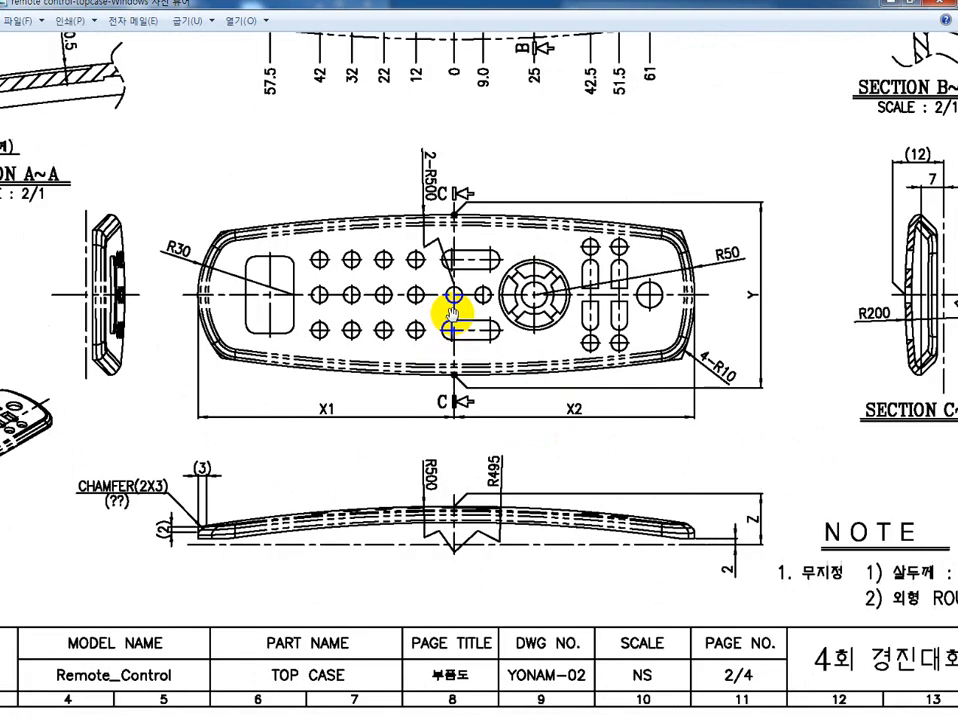
mouse_move(472, 275)
left_mouse_down()
mouse_move(370, 299)
mouse_move(451, 277)
left_mouse_up()
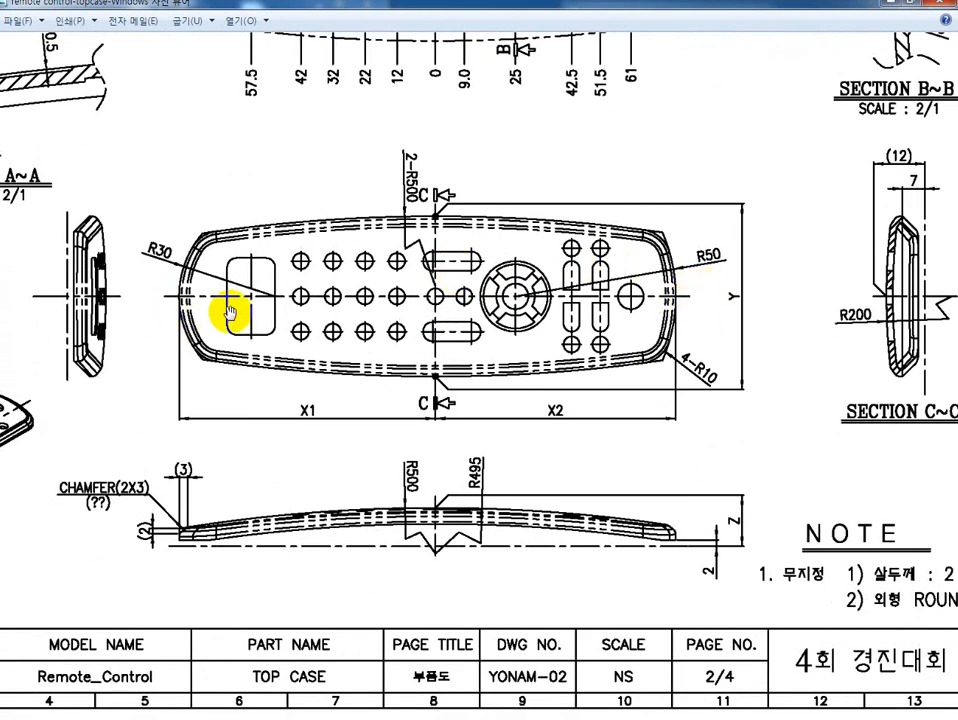
left_click_drag(595, 293, 547, 299)
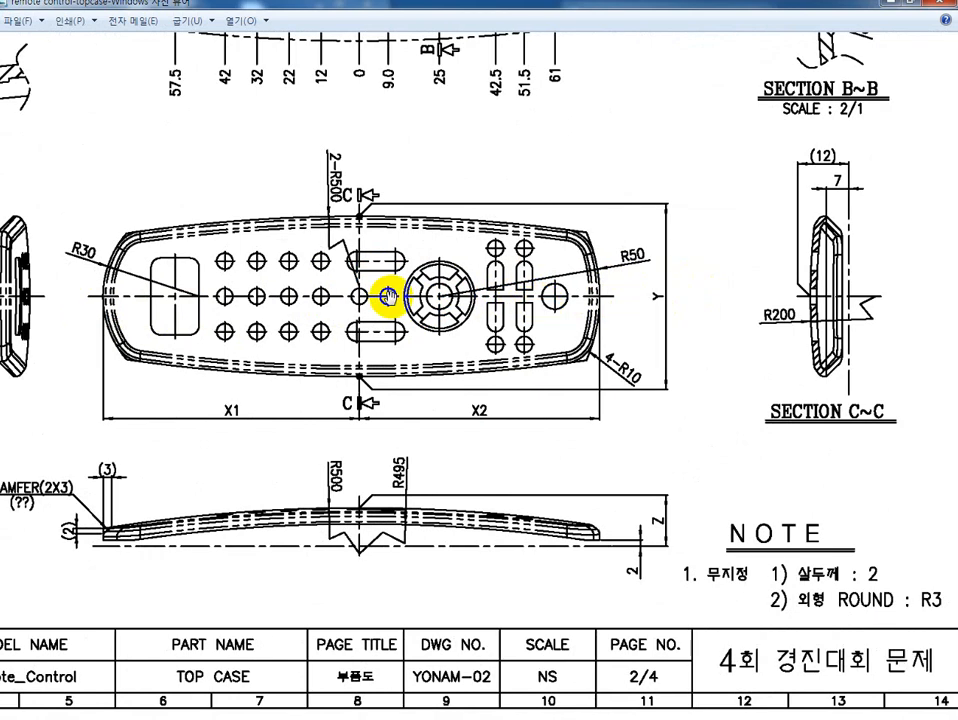
scroll(390, 290, "down", 1)
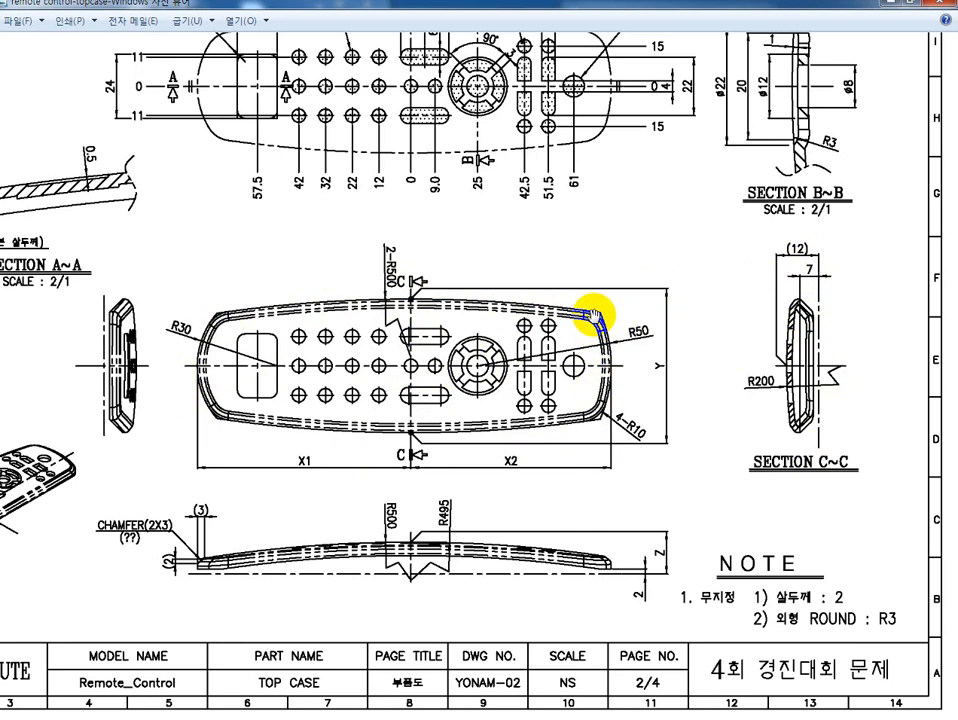
left_click_drag(594, 318, 577, 316)
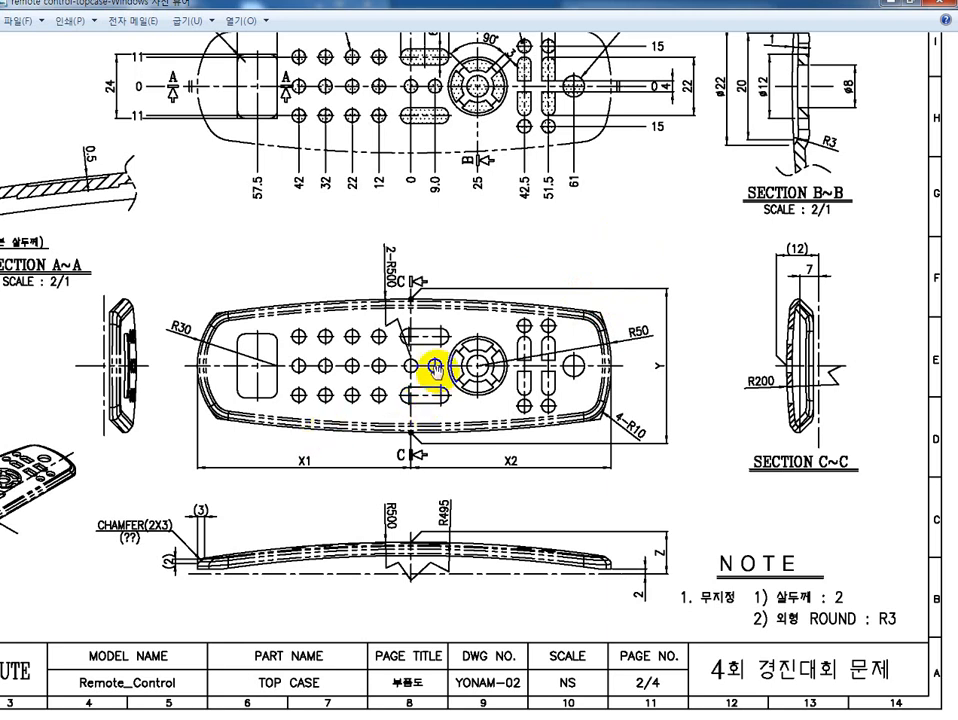
Step: Restore the top case drawing to its smaller window beside the assembly, framed on the plan view and front profile
left_click(908, 12)
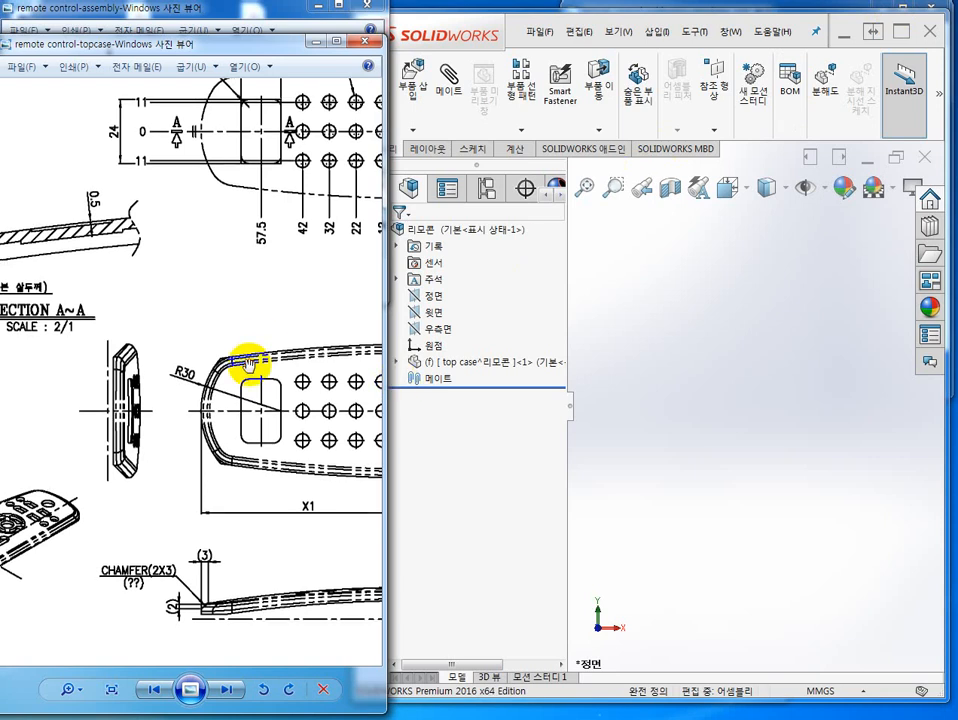
scroll(250, 362, "down", 4)
scroll(64, 363, "up", 2)
scroll(92, 363, "up", 3)
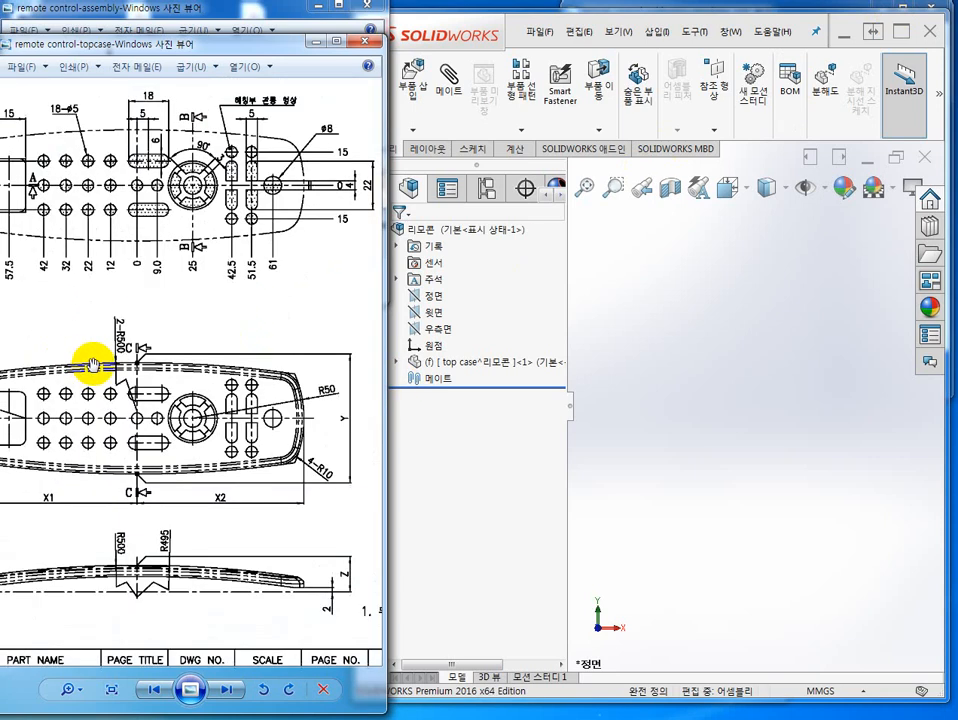
scroll(145, 325, "down", 1)
Step: Apply the plain white scene (흰 단색) as the assembly's background
left_click(793, 445)
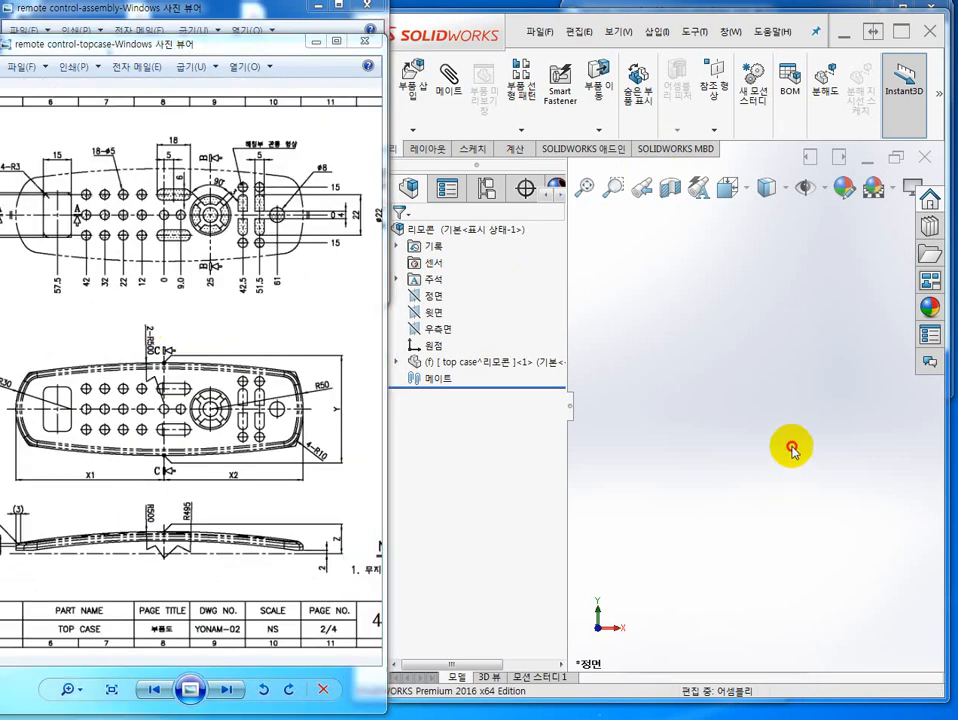
left_click(893, 188)
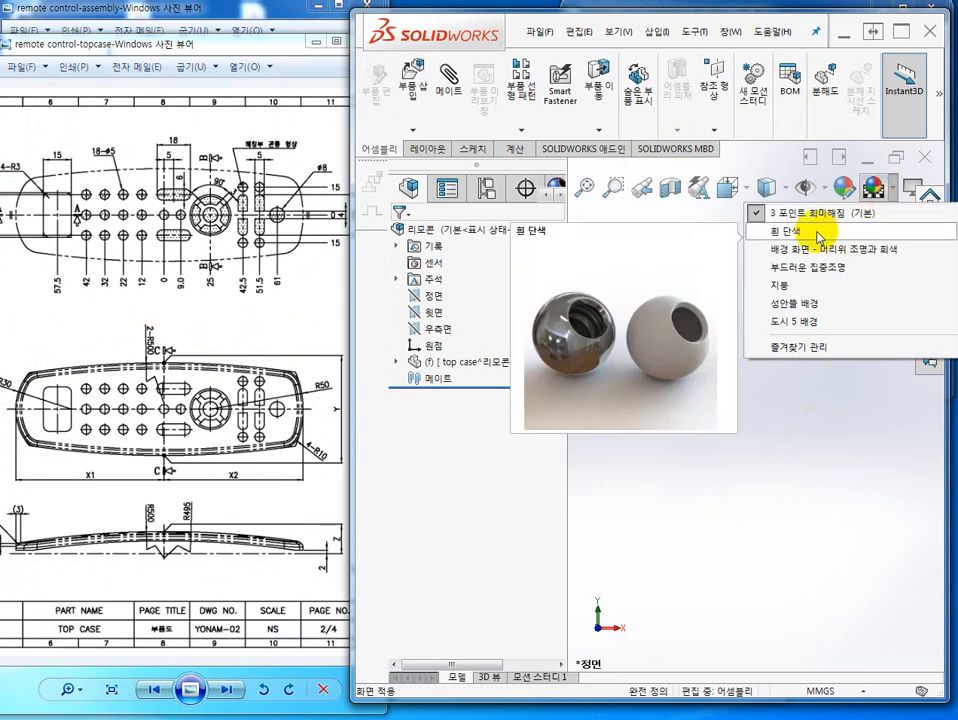
left_click(780, 236)
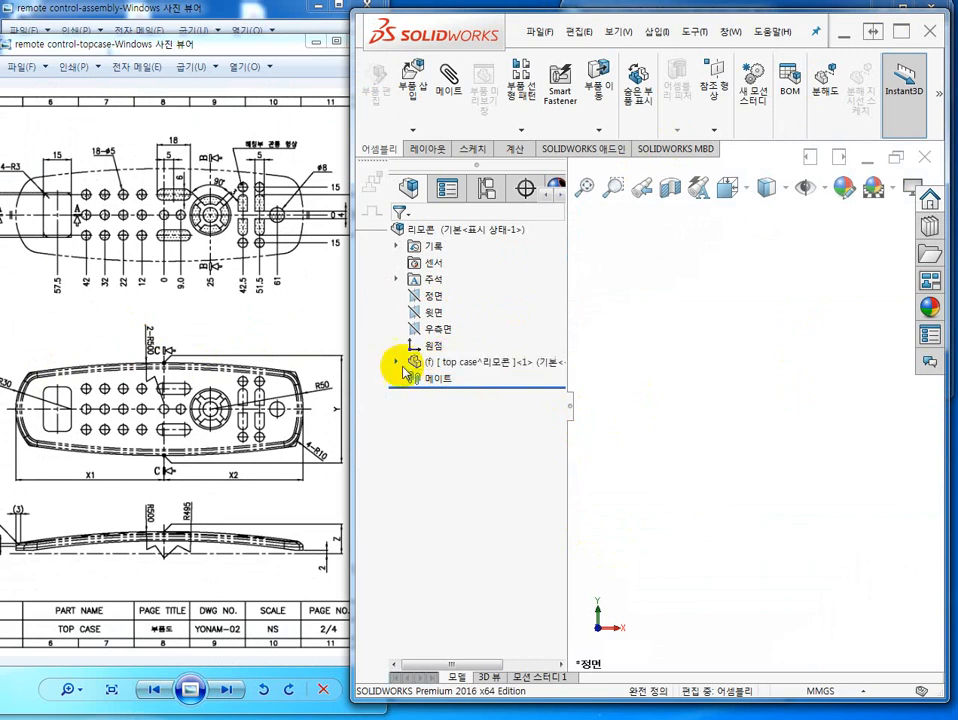
Step: Expand the top case part and start a new sketch on its top plane (윗면)
left_click(468, 366)
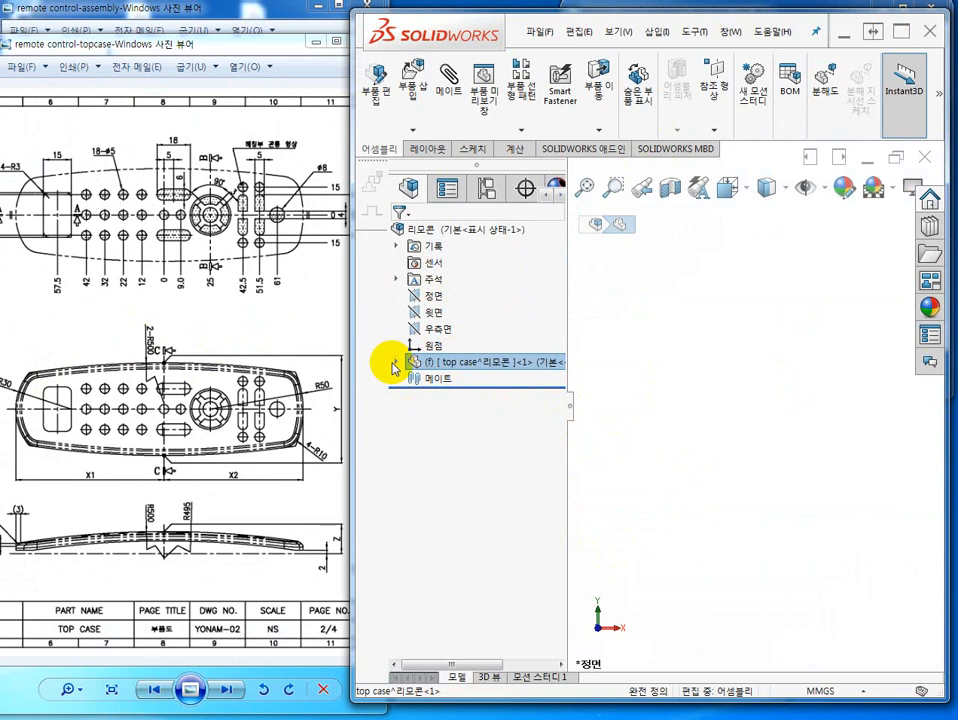
left_click(396, 363)
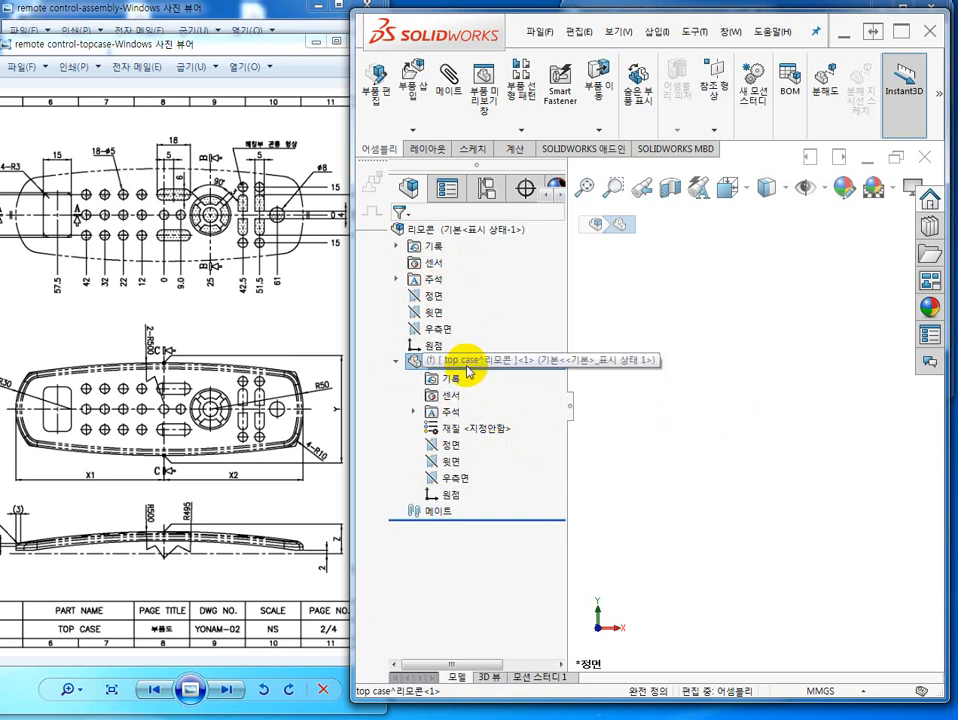
left_click(446, 463)
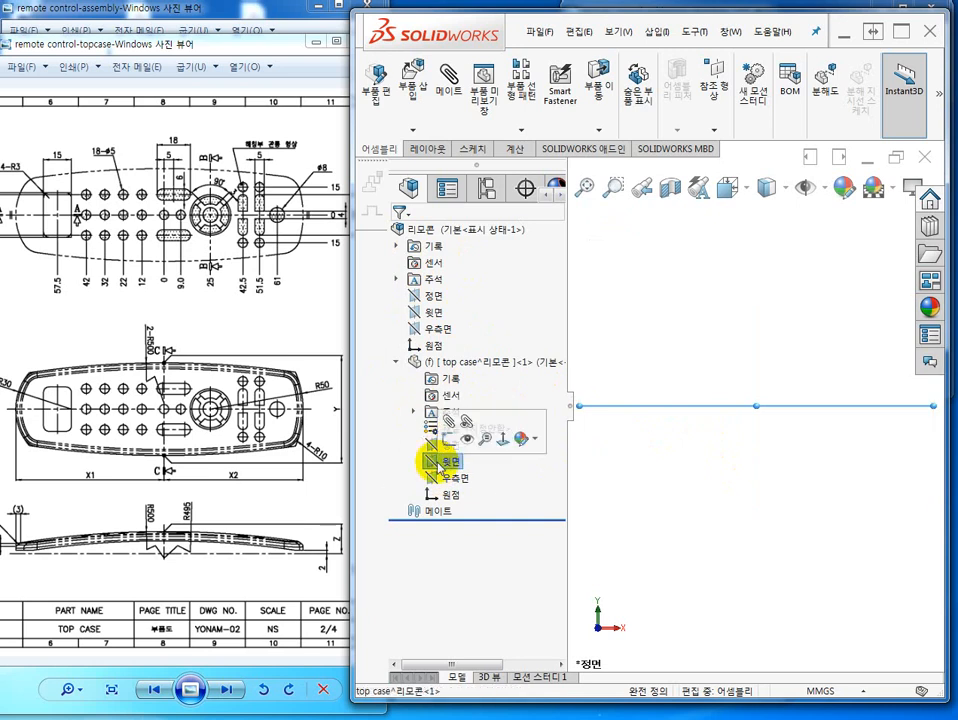
left_click(449, 437)
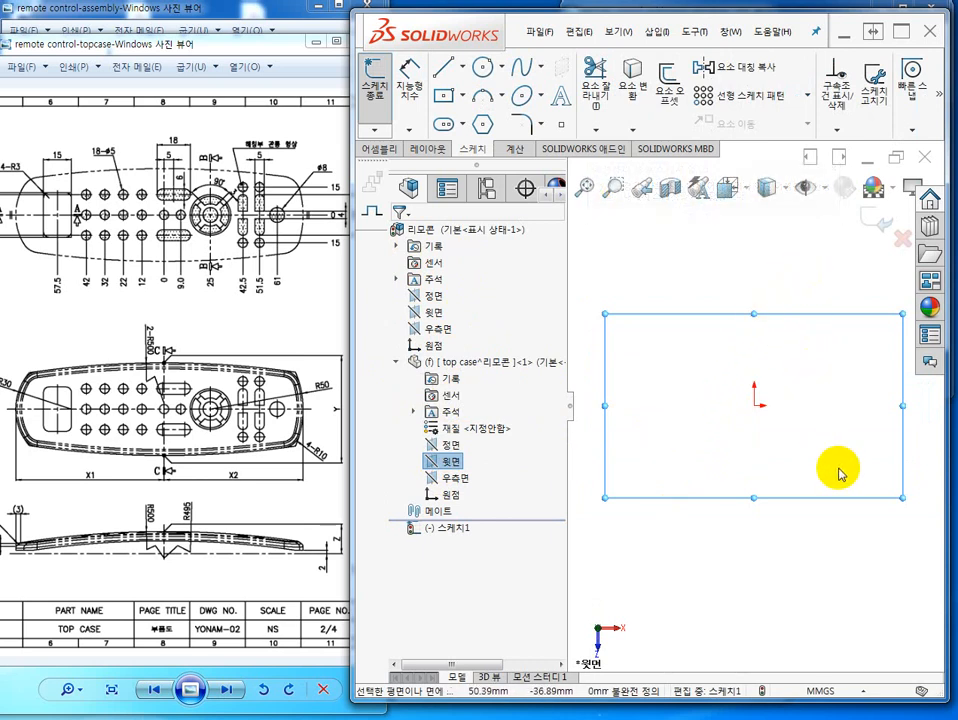
left_click(719, 293)
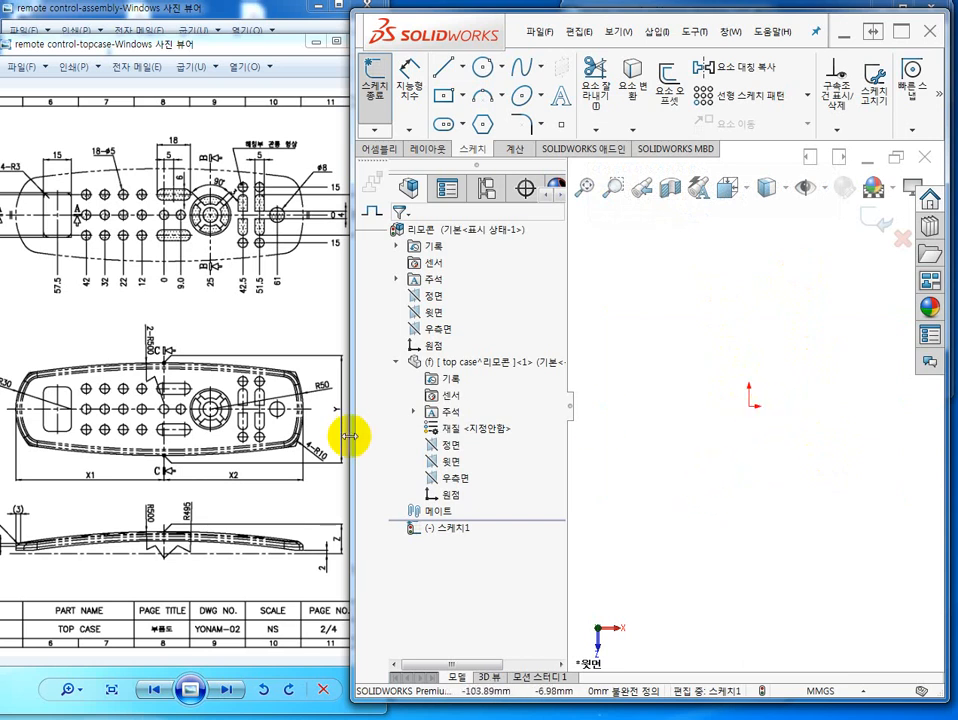
Step: Sketch a corner rectangle about 90 mm high around the origin, wider than it is tall and without added construction lines
left_click(444, 100)
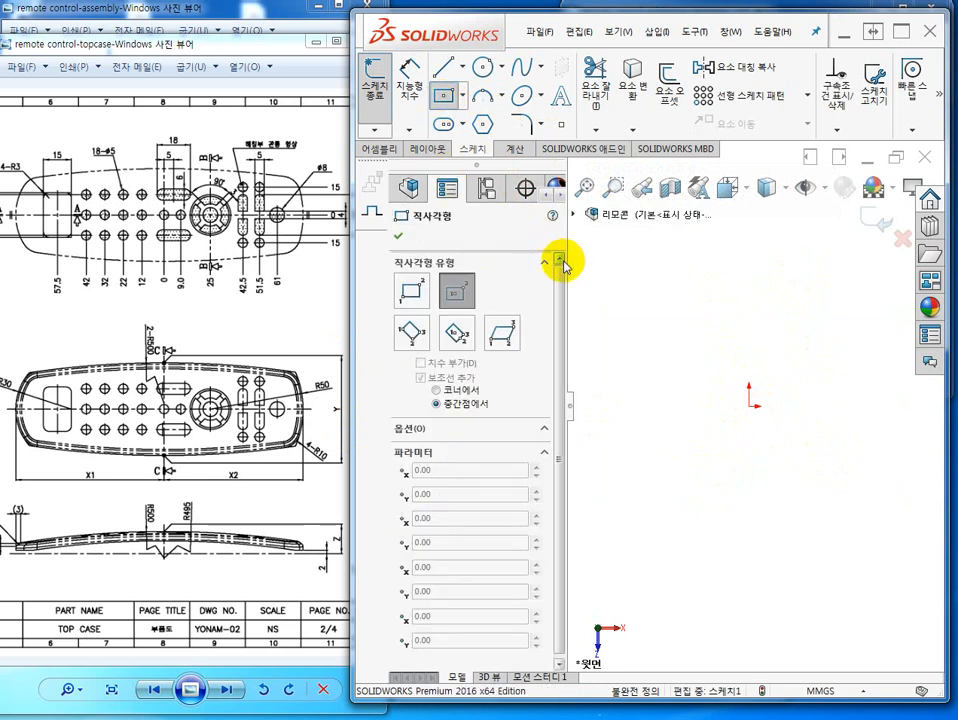
left_click(410, 296)
left_click(457, 296)
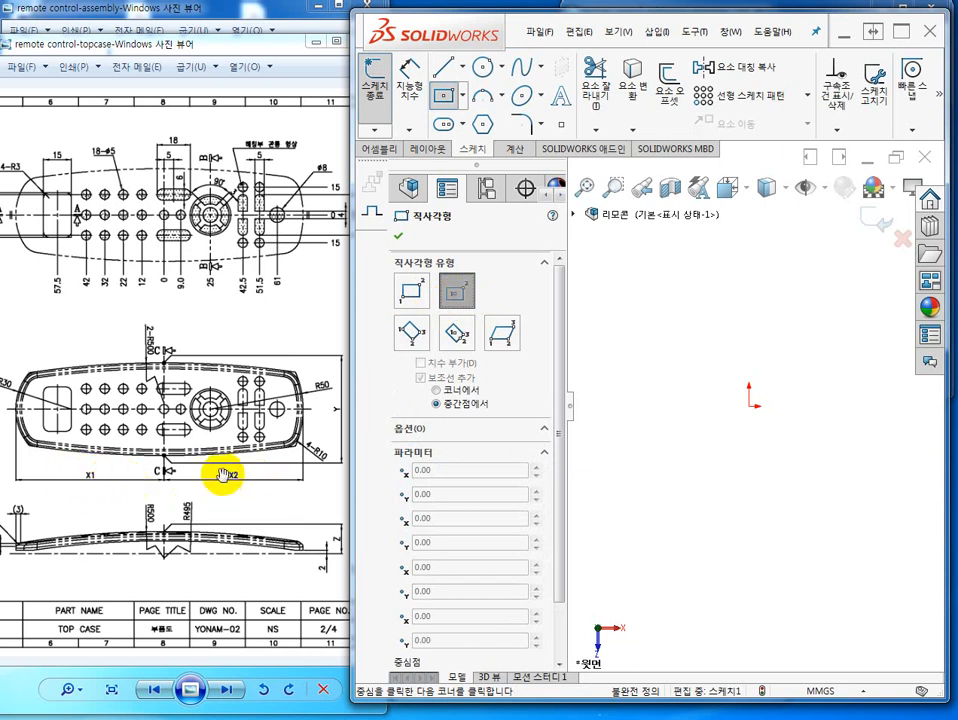
left_click(410, 291)
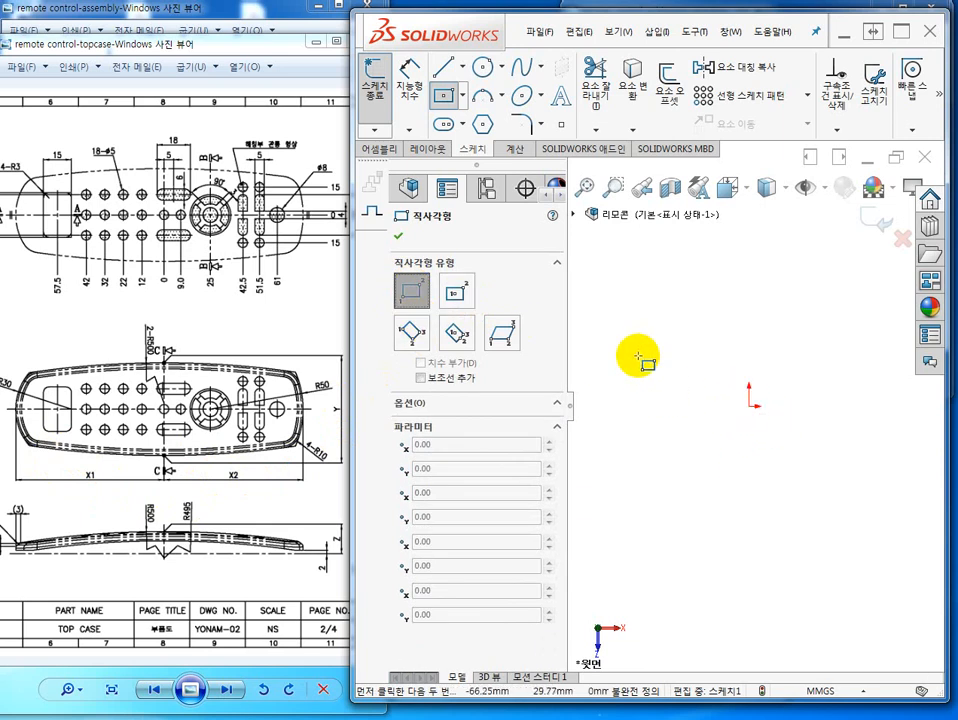
left_click(625, 325)
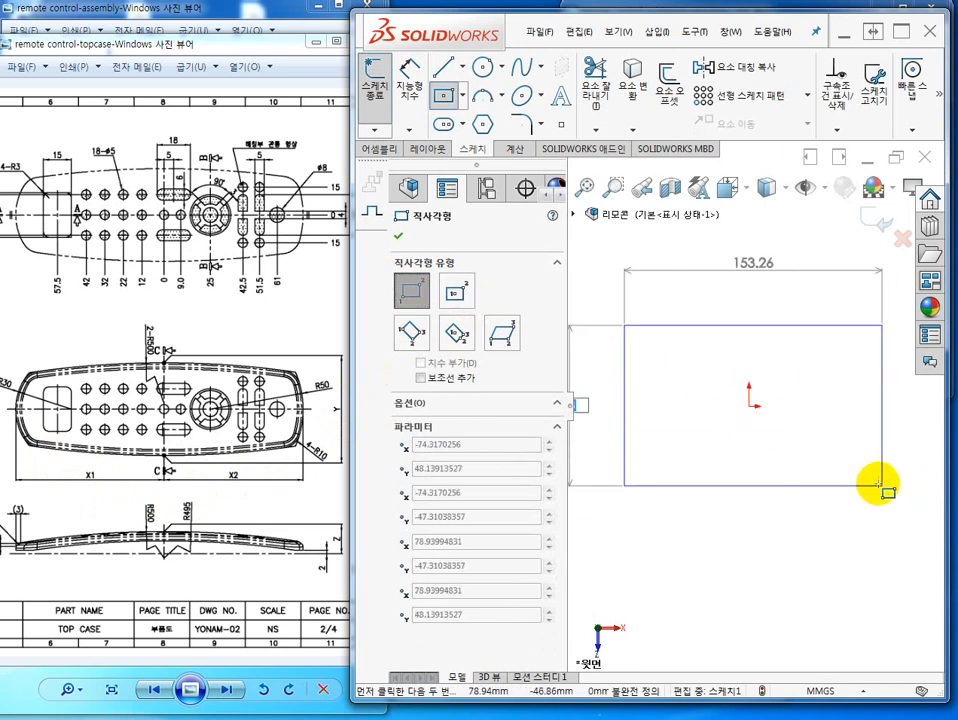
left_click(877, 476)
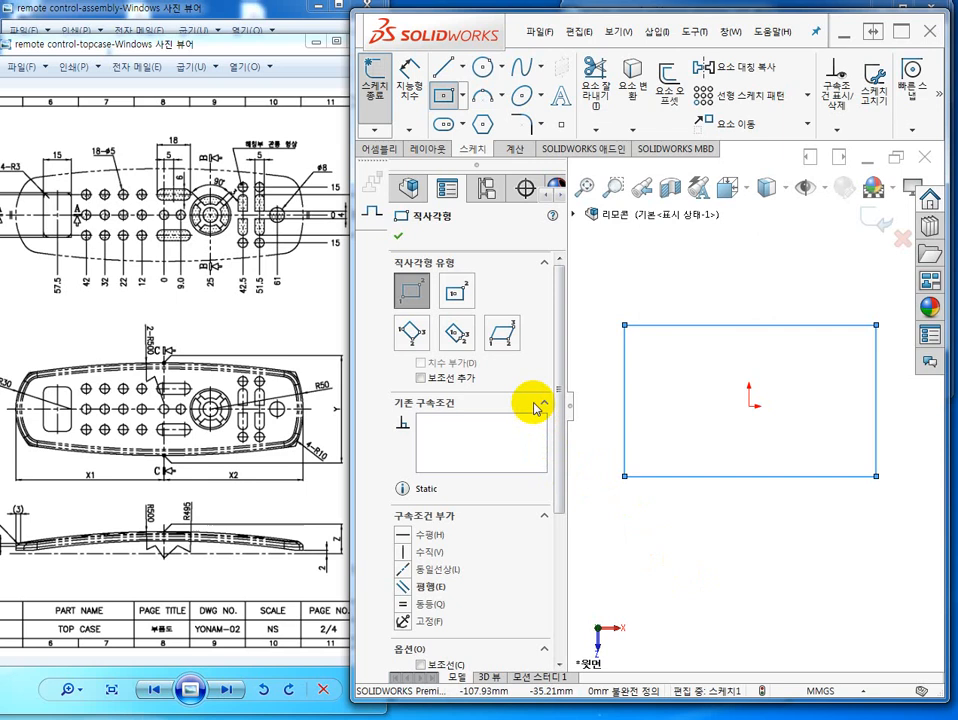
Step: Convert the rectangle's four sides to construction lines (보조선) and finish the rectangle
left_click_drag(563, 364, 560, 412)
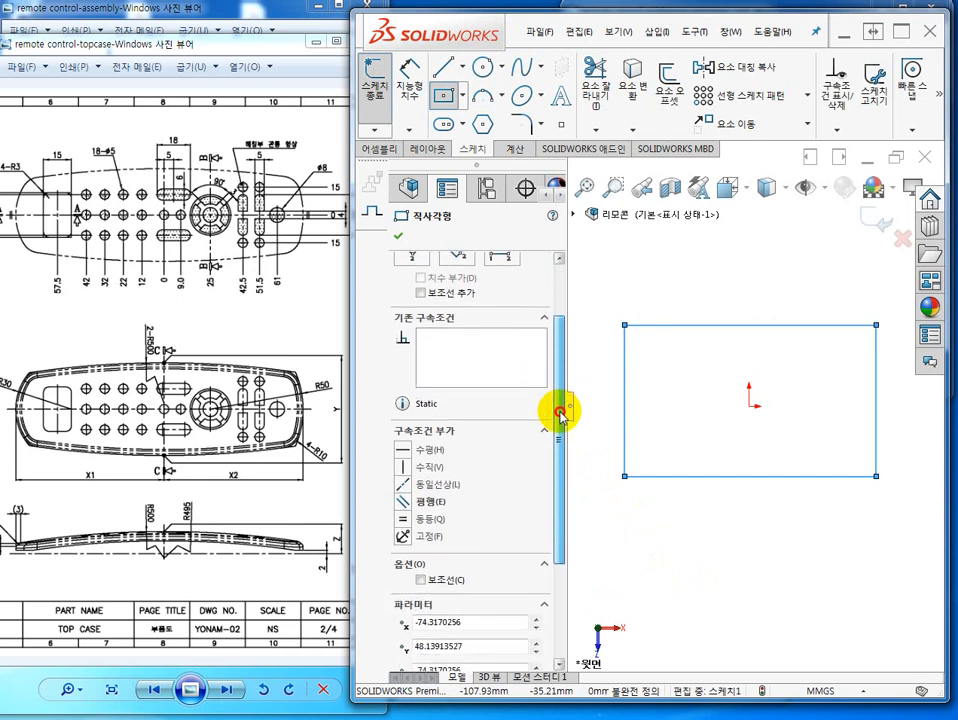
left_click(421, 579)
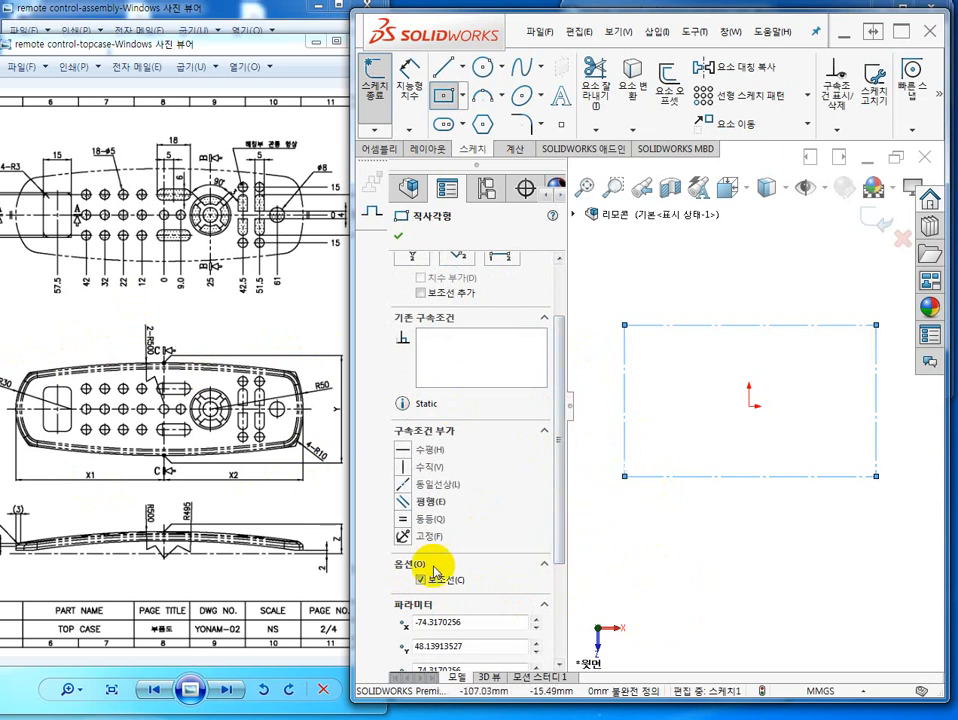
left_click(396, 241)
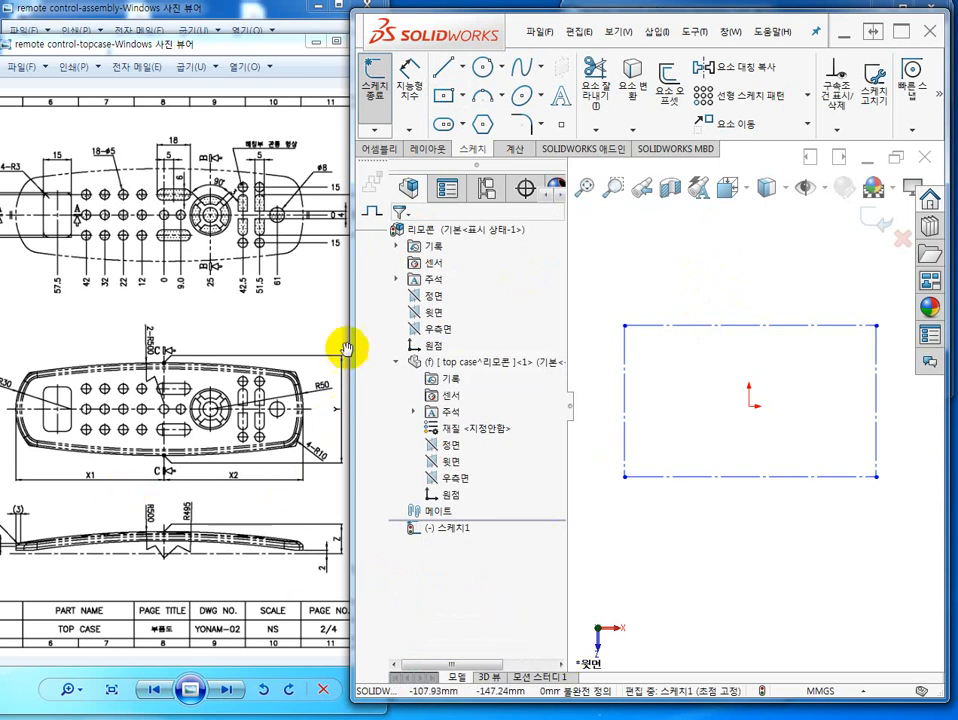
Step: Look up the X1, X2, Y and Z values in the assembly drawing's expression table
left_click(195, 27)
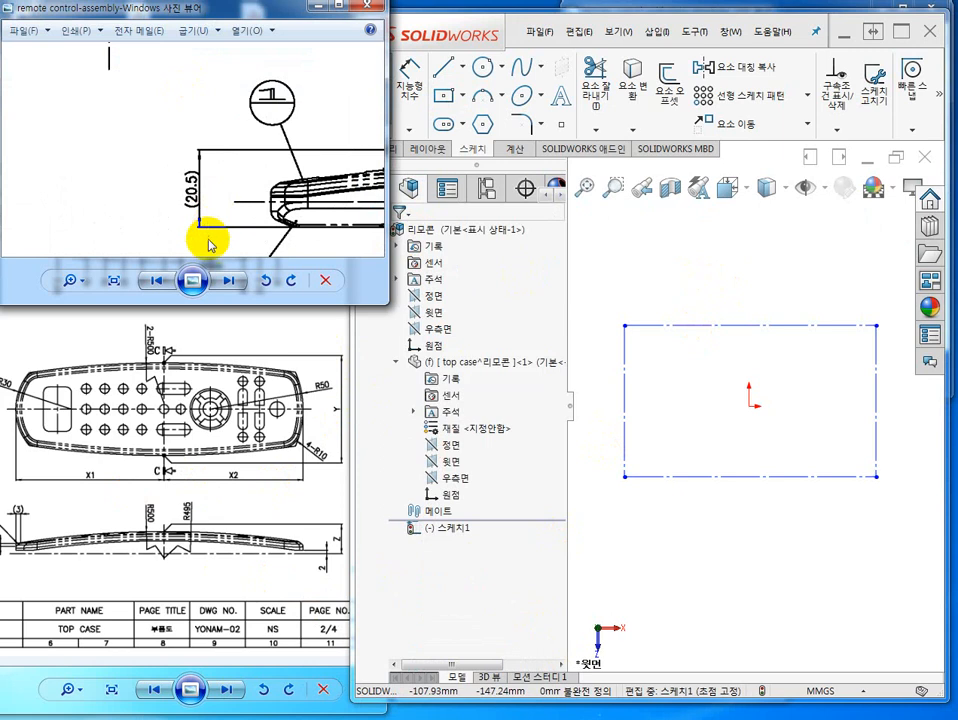
left_click_drag(211, 305, 224, 628)
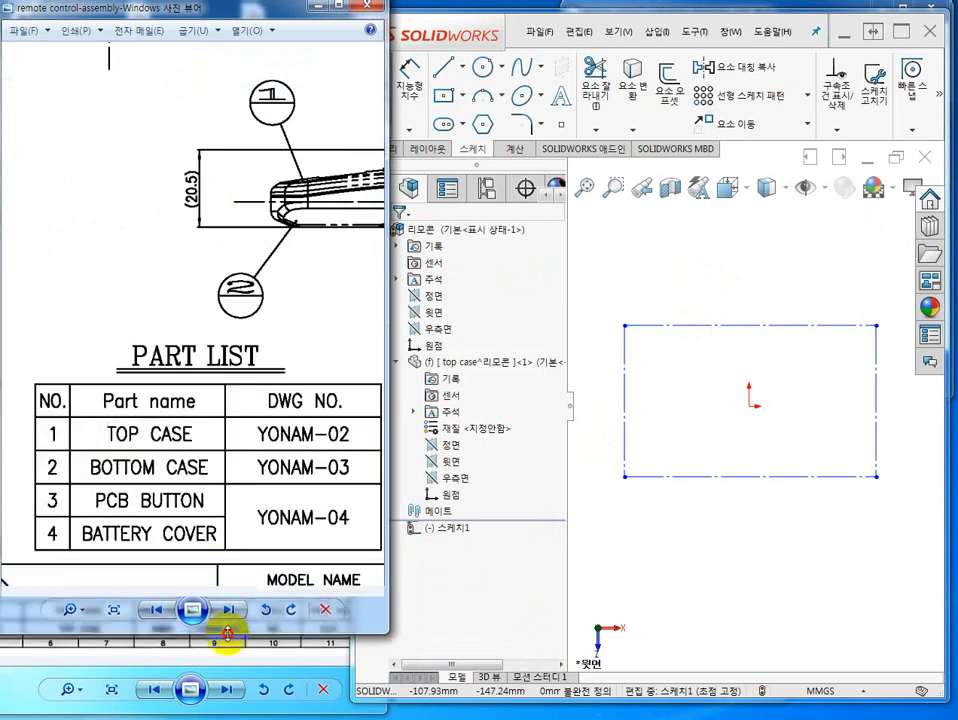
left_click_drag(272, 466, 70, 430)
left_click_drag(327, 474, 8, 426)
left_click_drag(284, 438, 1, 455)
left_click_drag(121, 446, 224, 415)
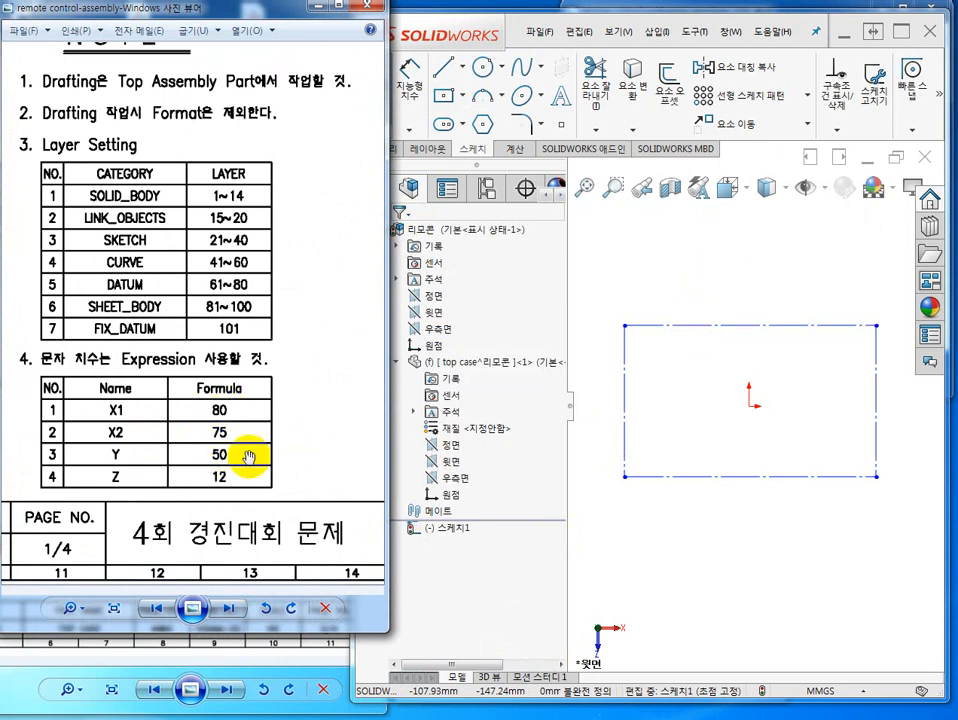
Step: Dimension the distance from the rectangle's left side to the origin as 80 mm
left_click(405, 88)
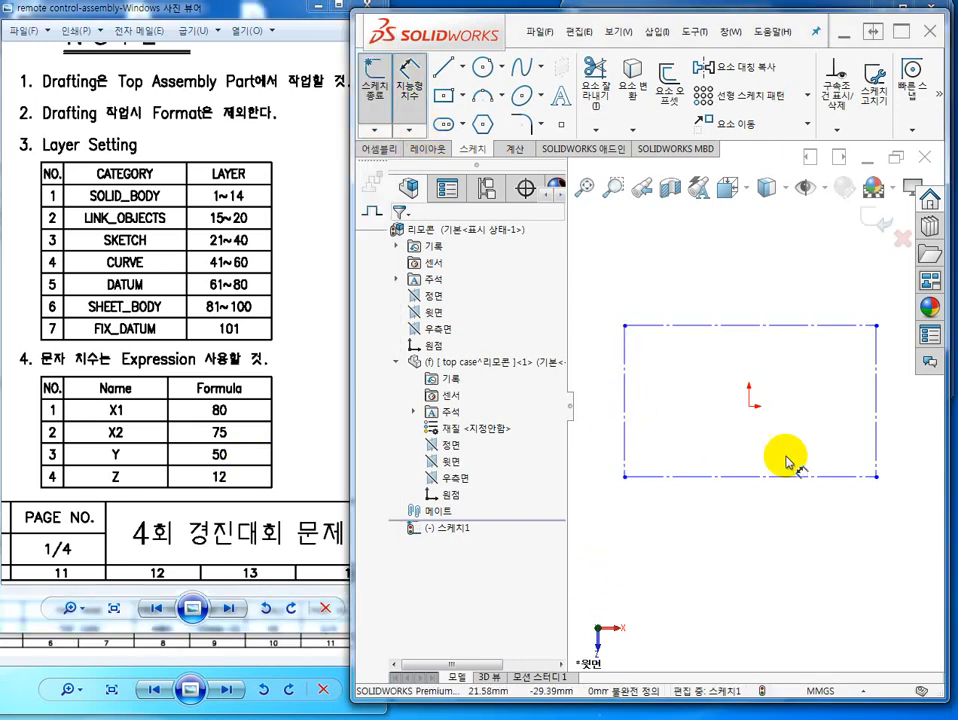
left_click(628, 383)
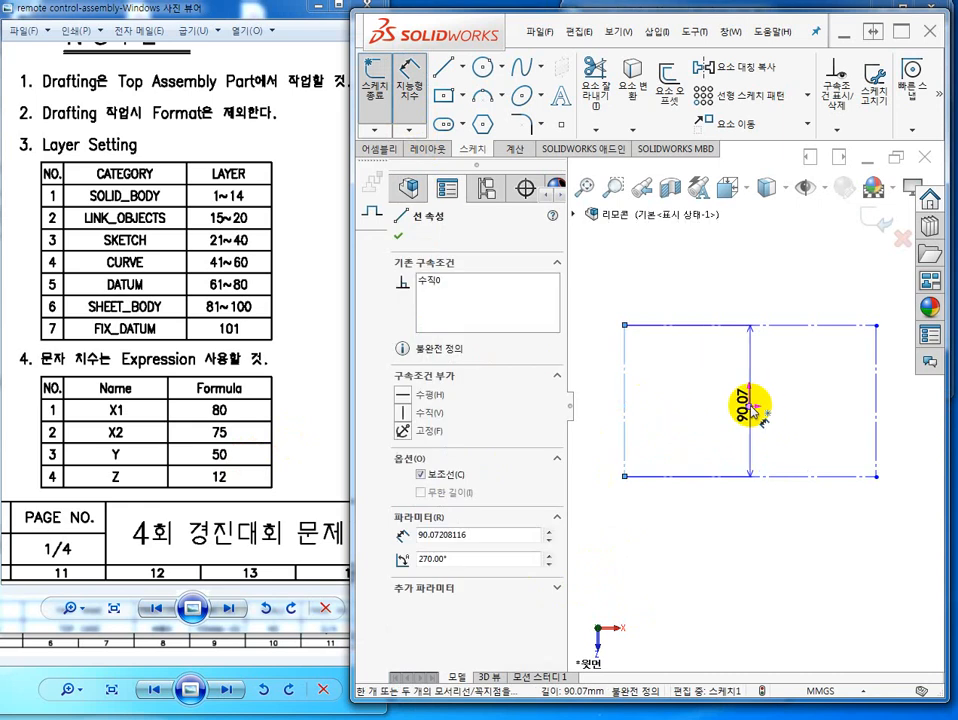
left_click(749, 405)
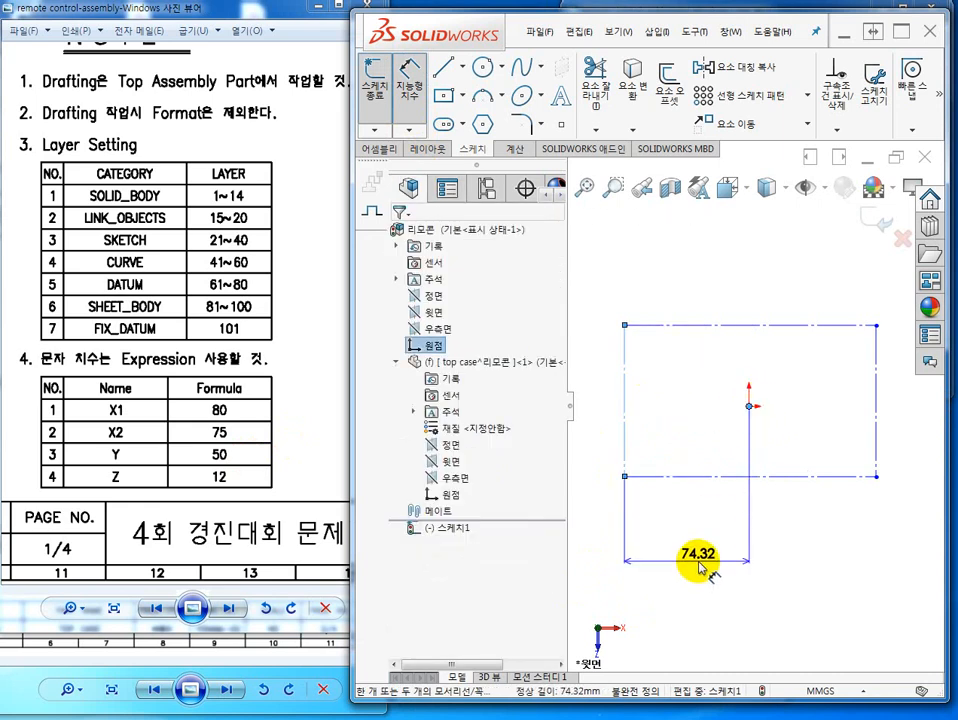
left_click(703, 567)
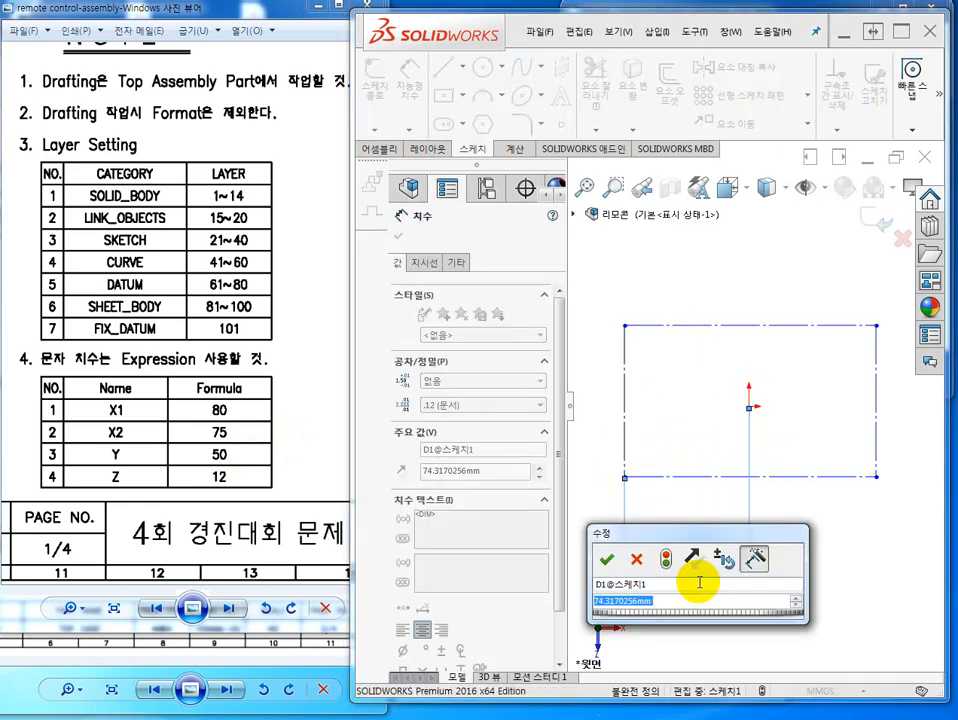
type("80")
key("Return")
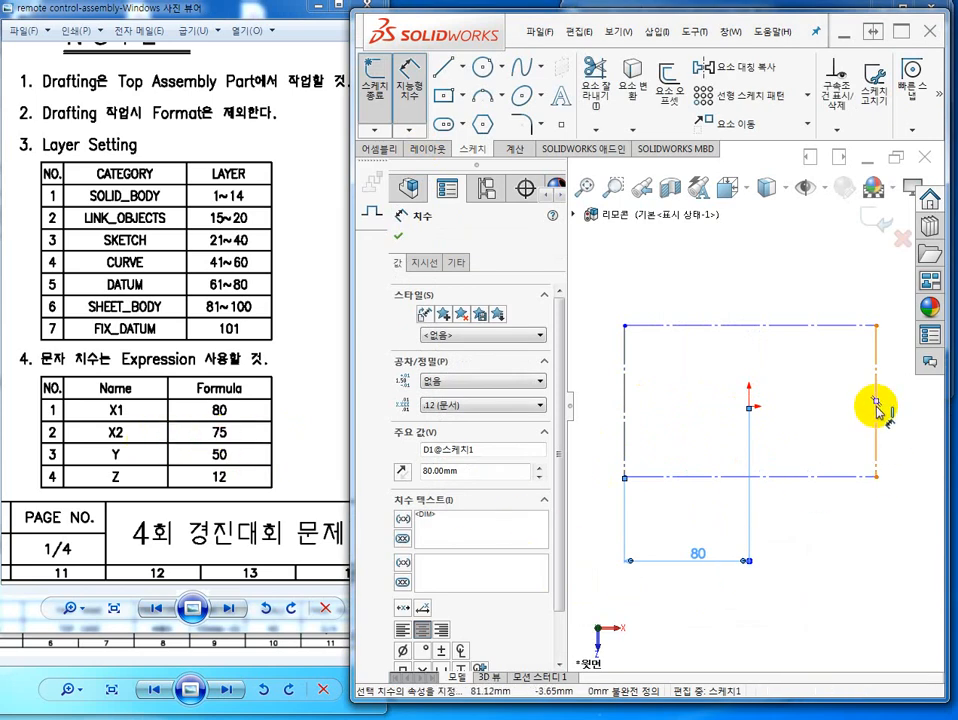
Step: Dimension the distance from the rectangle's right side to the origin as 75 mm
left_click_drag(877, 415, 749, 407)
left_click(808, 556)
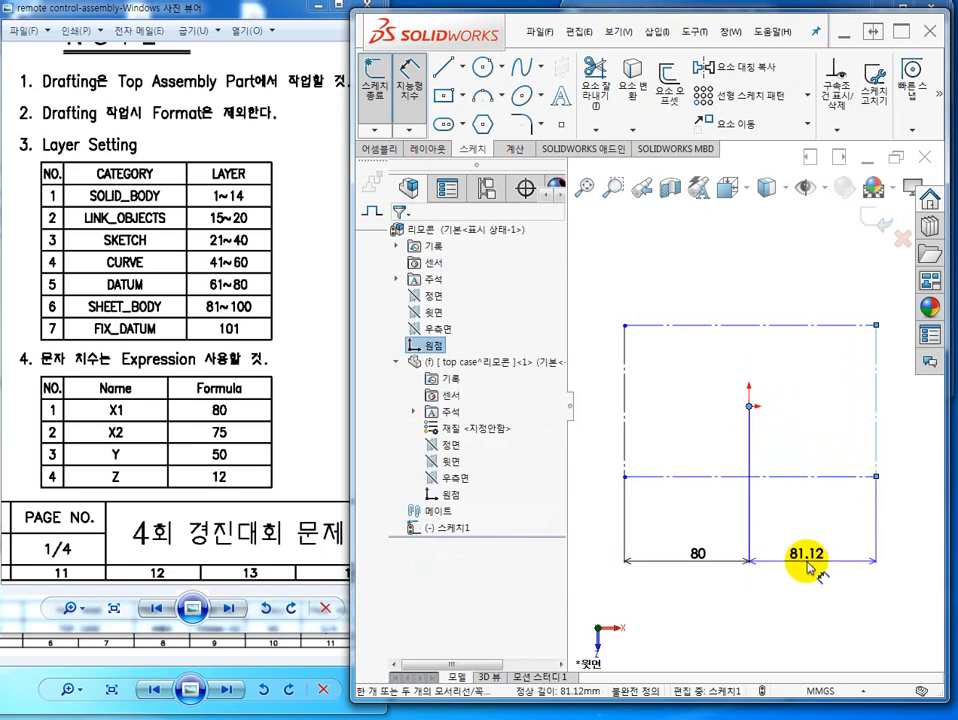
left_click(798, 624)
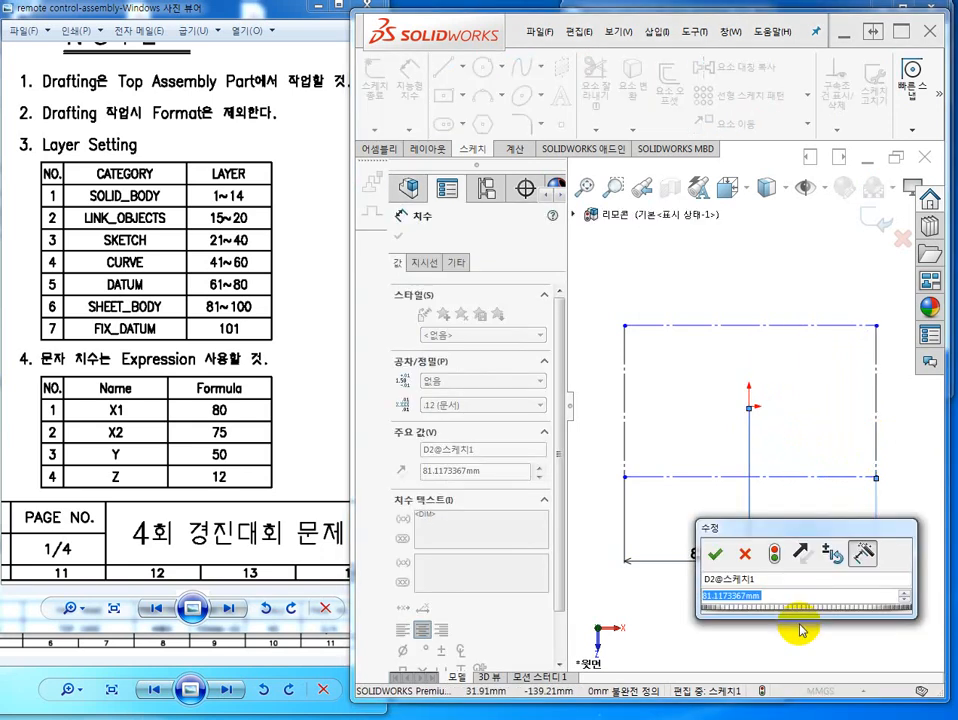
type("ㄱ")
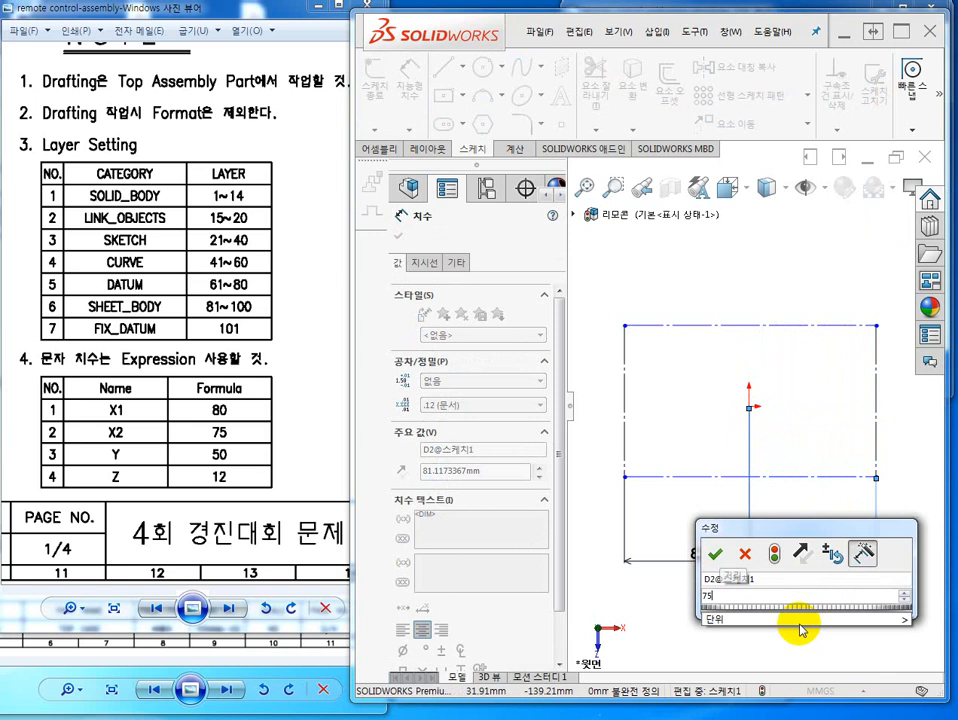
key("Return")
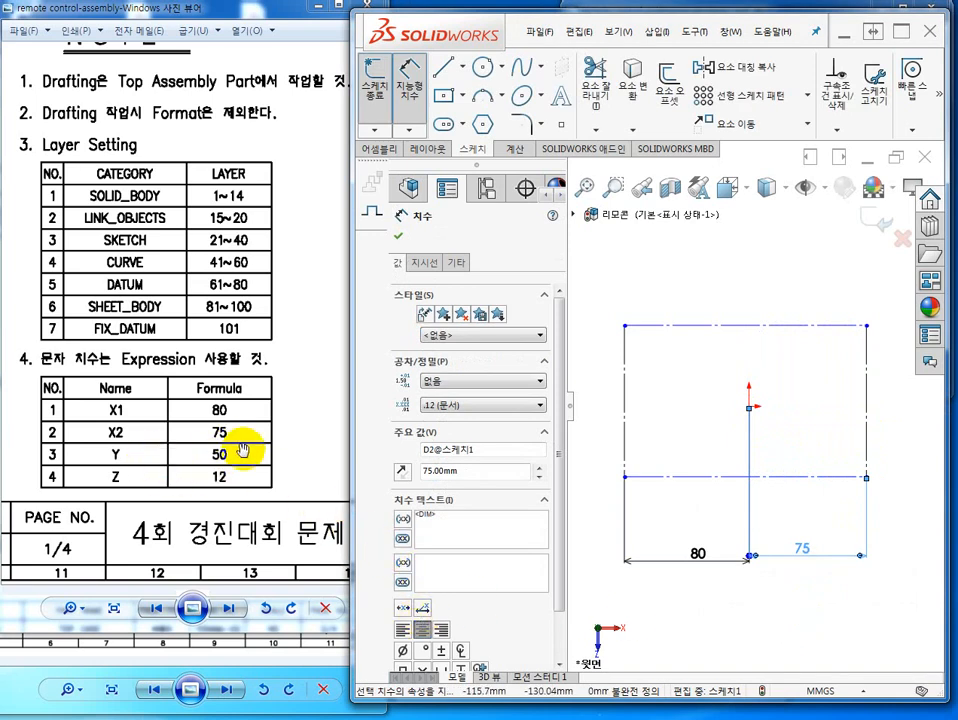
Step: Dimension the rectangle's height as 50 mm on its right side
left_click(866, 378)
left_click(900, 450)
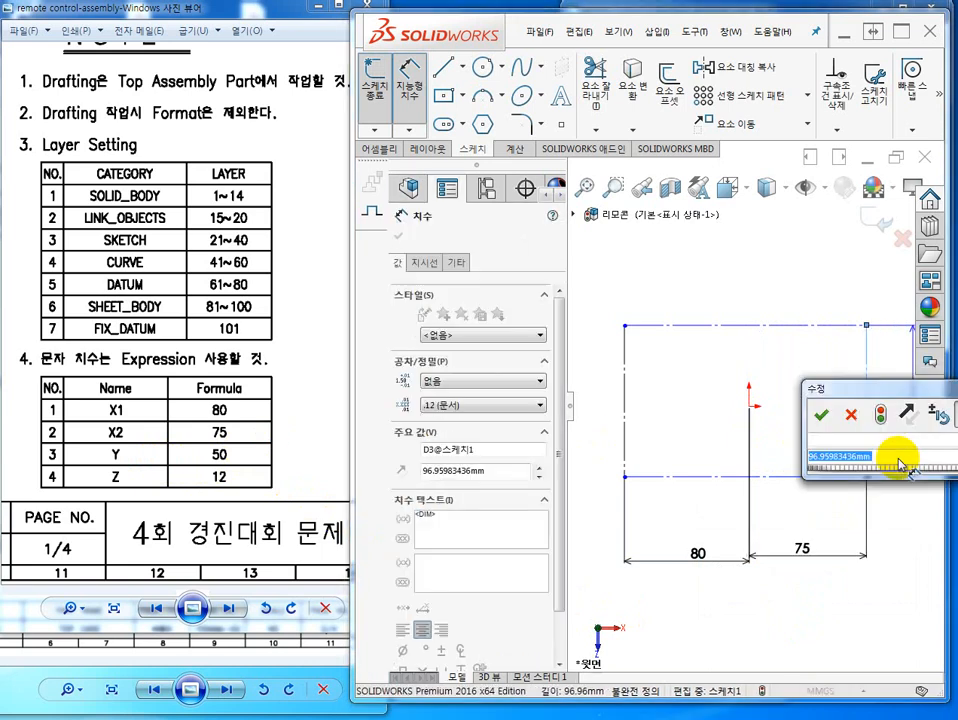
type("50")
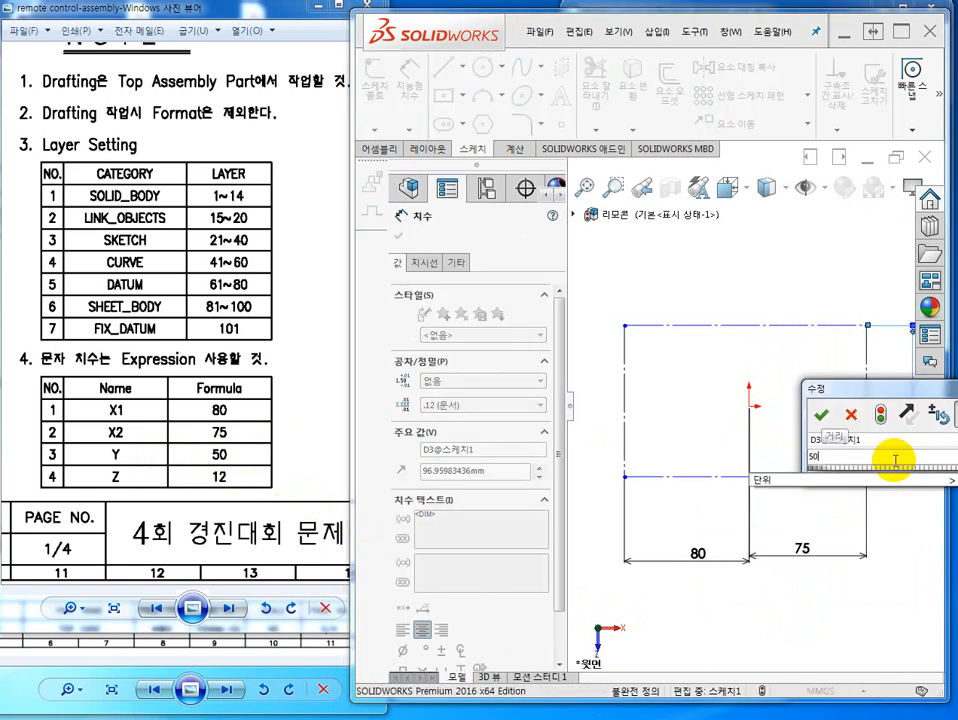
key("Return")
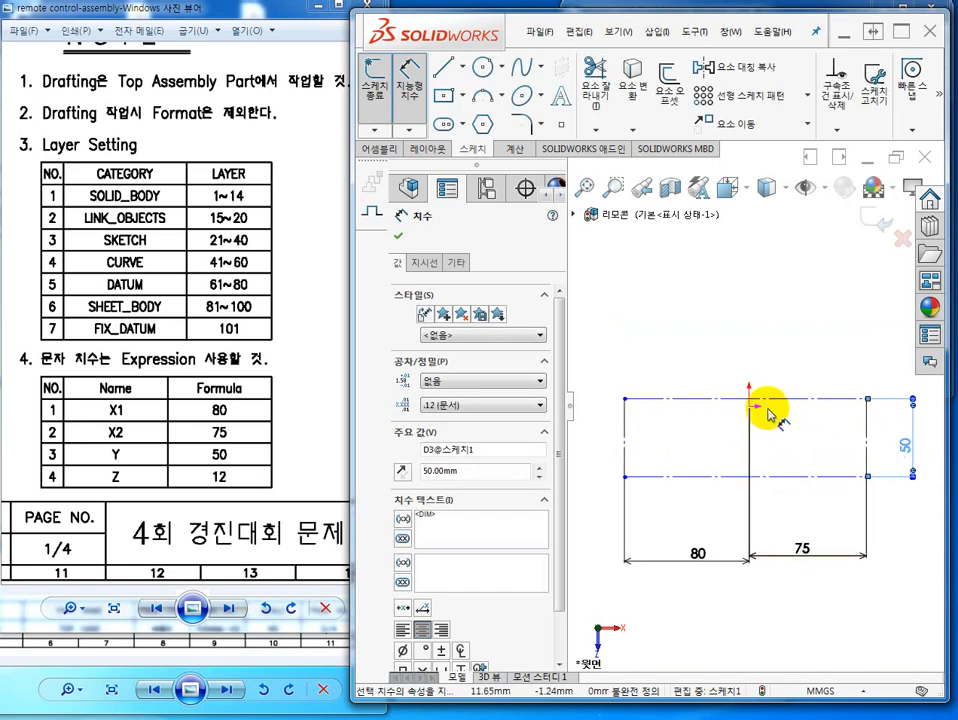
Step: Dimension the rectangle's upper side from the origin with the value 50/2 to centre the height
left_click(806, 399)
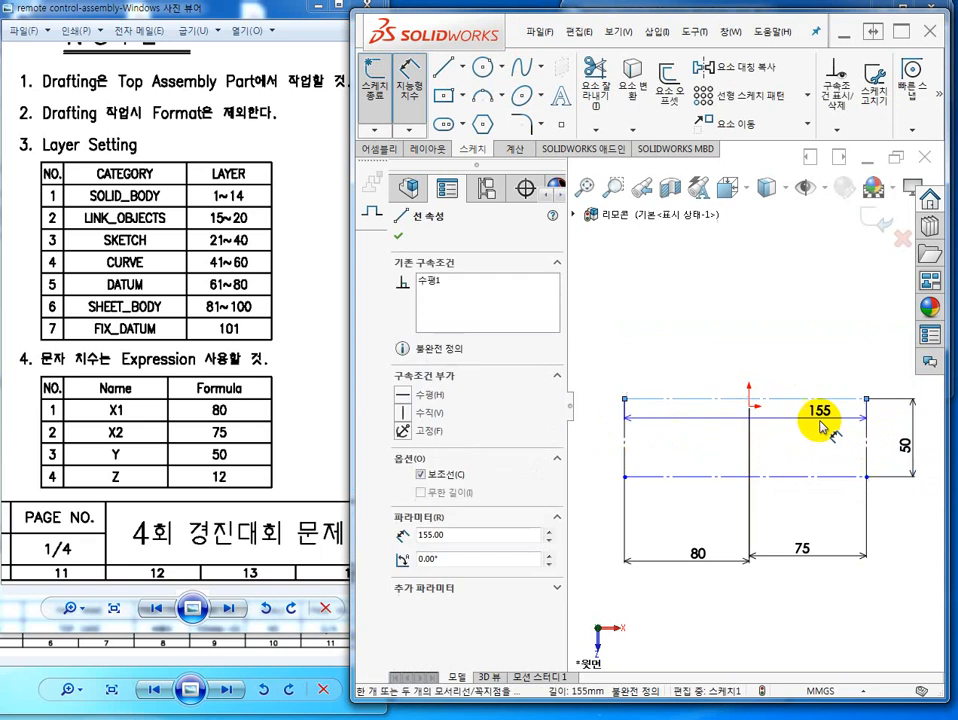
left_click(749, 405)
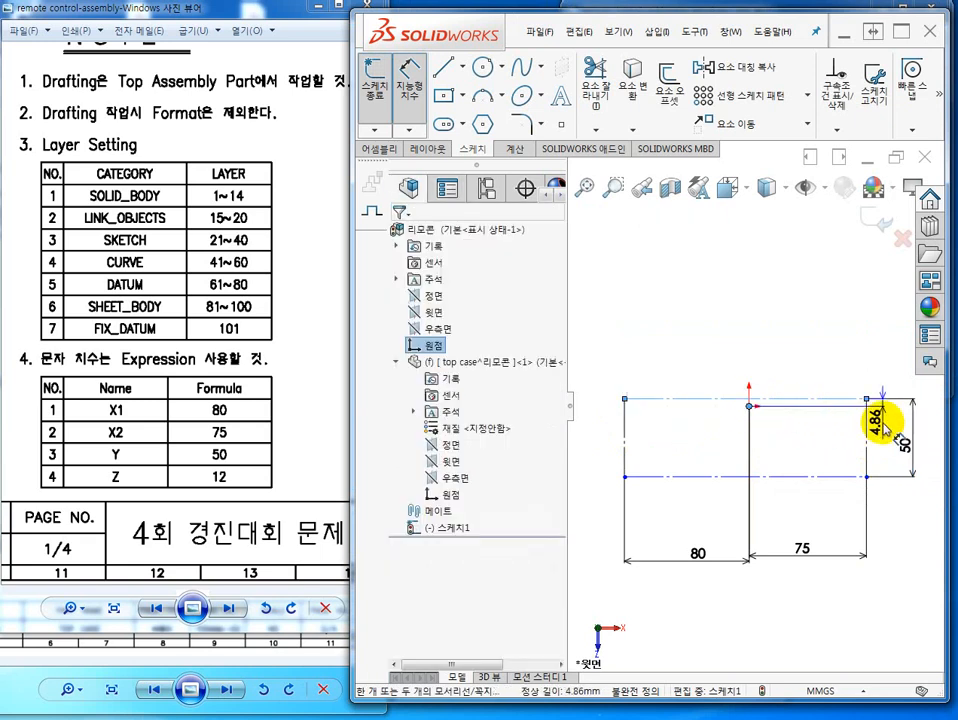
left_click(892, 434)
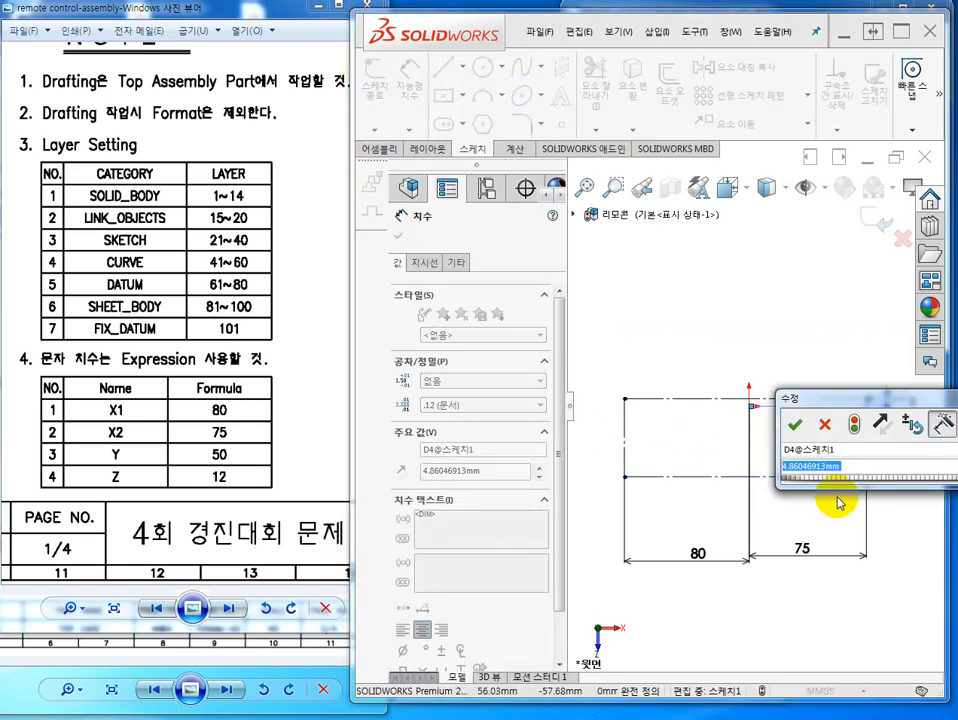
type("5")
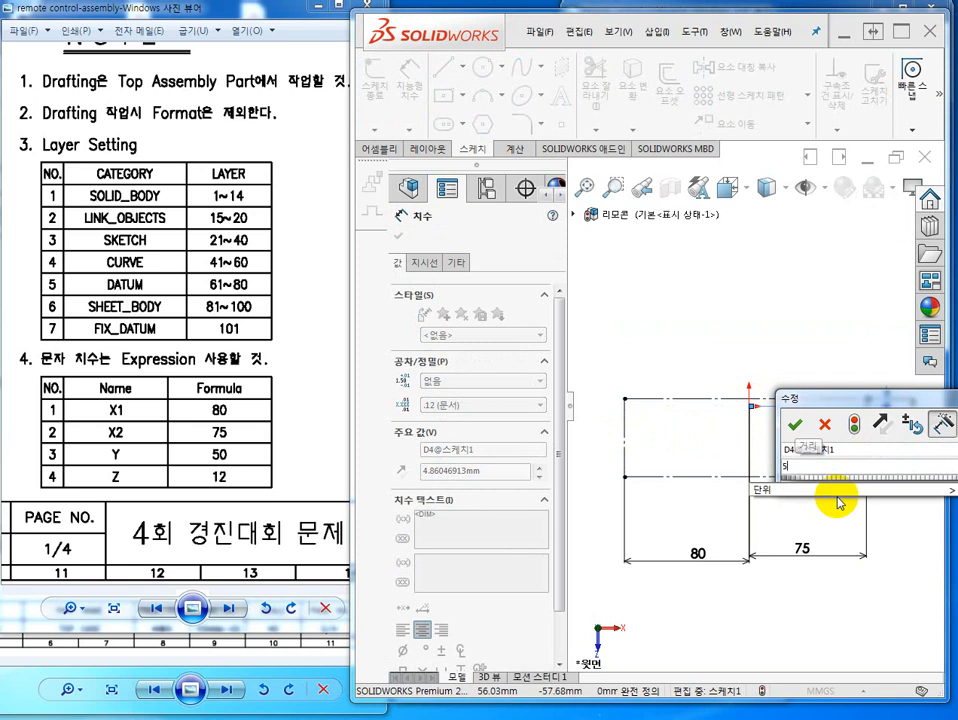
type("0/2")
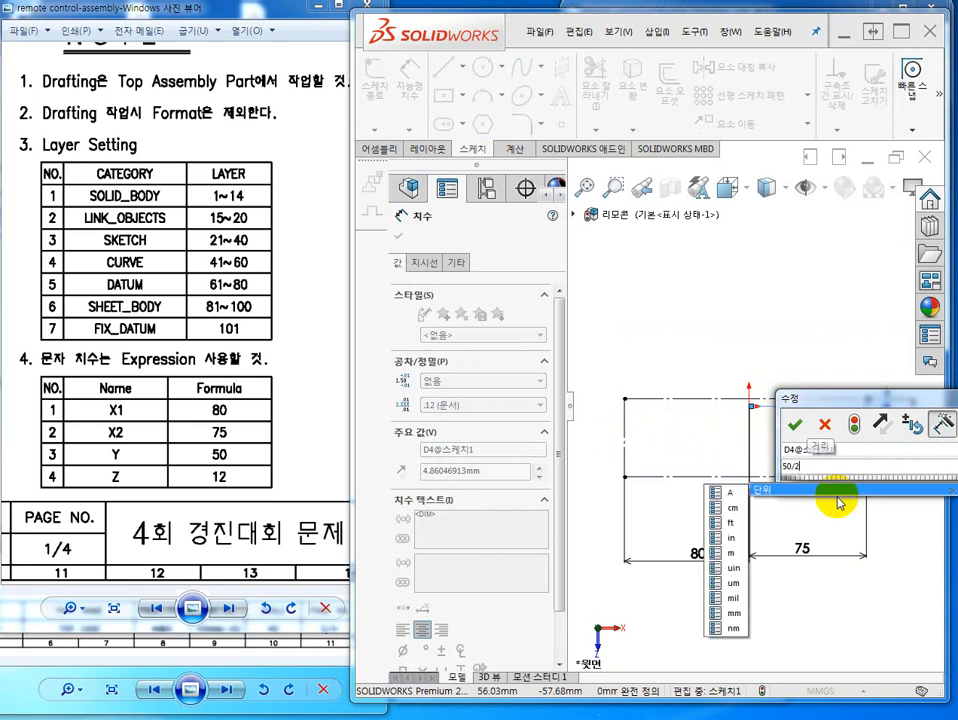
key("Return")
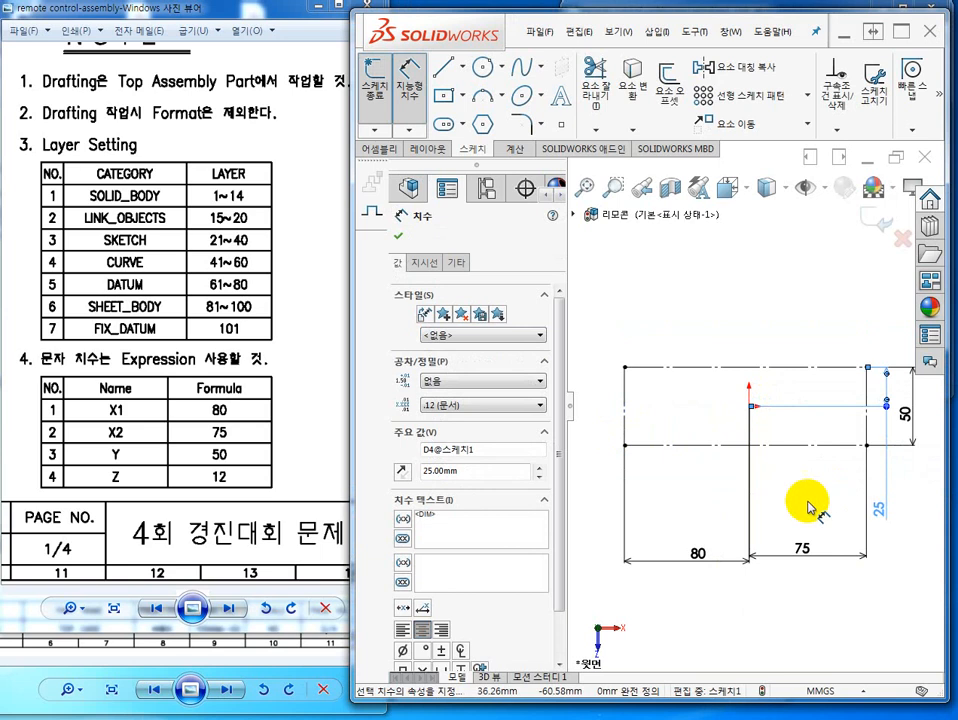
left_click(645, 319)
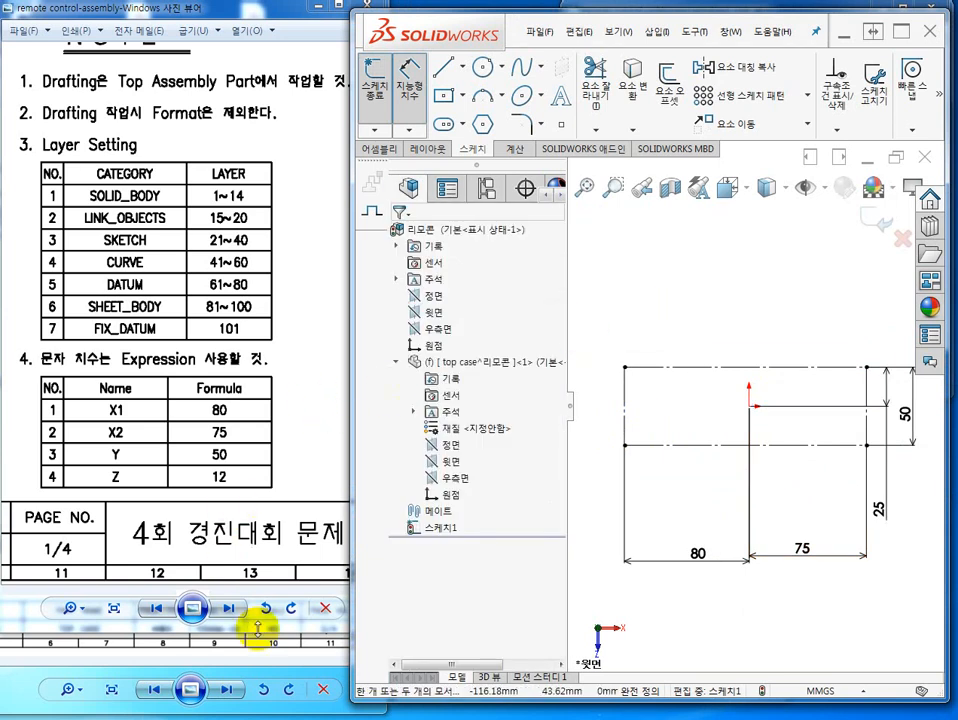
Step: Uncover the top case drawing behind the assembly drawing and examine the arcs of its outline
mouse_move(268, 628)
left_mouse_down()
mouse_move(257, 626)
mouse_move(257, 505)
mouse_move(296, 266)
mouse_move(269, 273)
mouse_move(269, 287)
left_mouse_up()
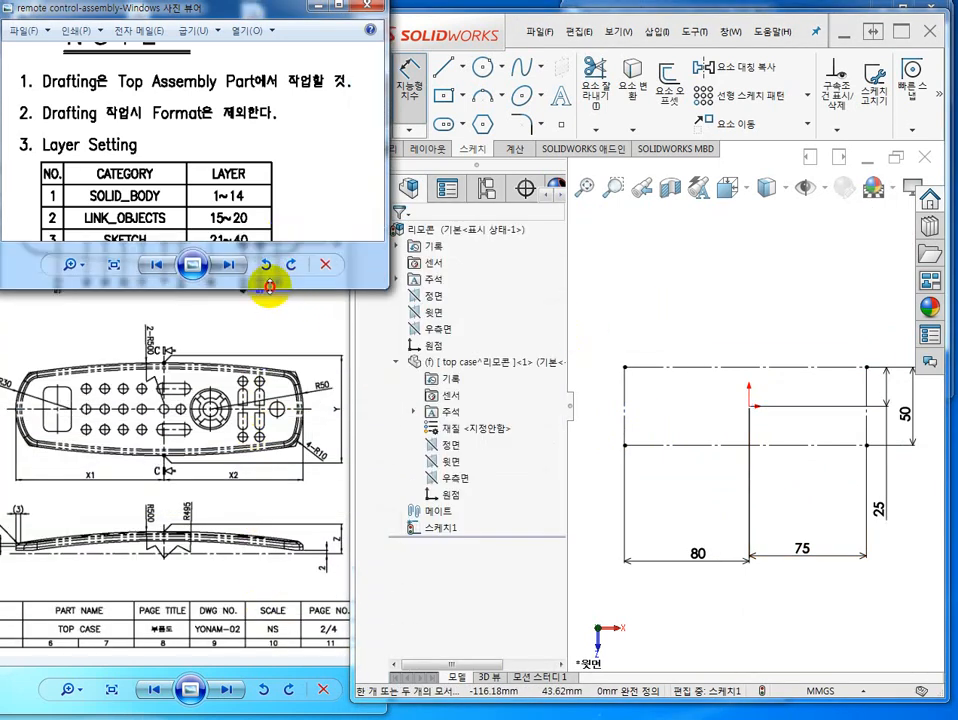
left_click(738, 312)
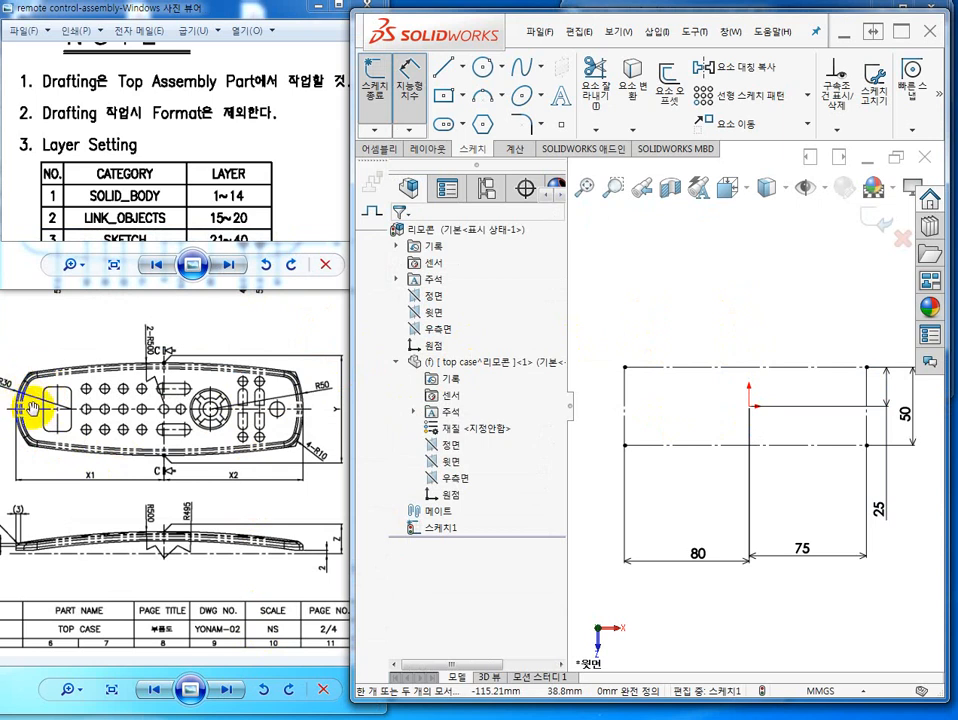
left_click_drag(30, 381, 60, 406)
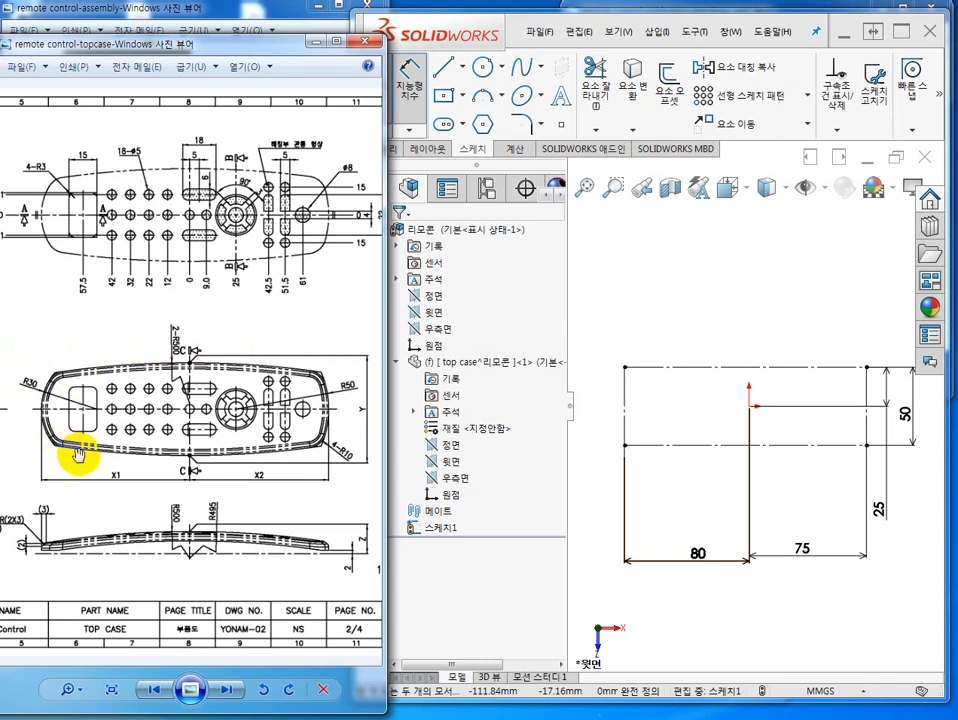
left_click(787, 316)
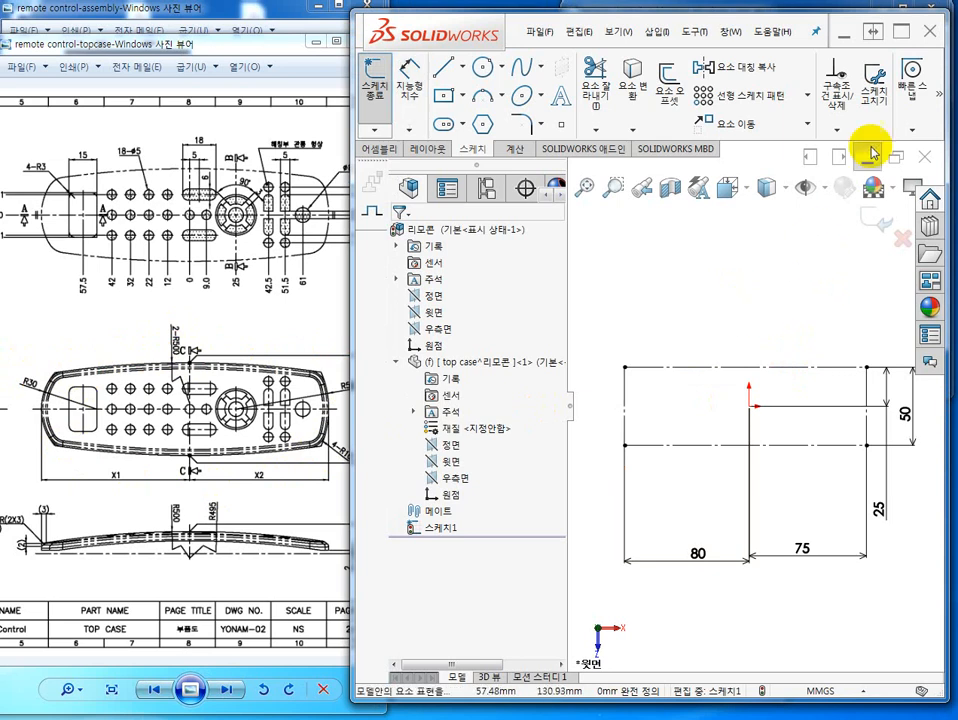
Step: Maximize SOLIDWORKS and tidy the dimensions: 80 and 75 close below the rectangle, 25 on its left, 50 slightly farther out
left_click(902, 32)
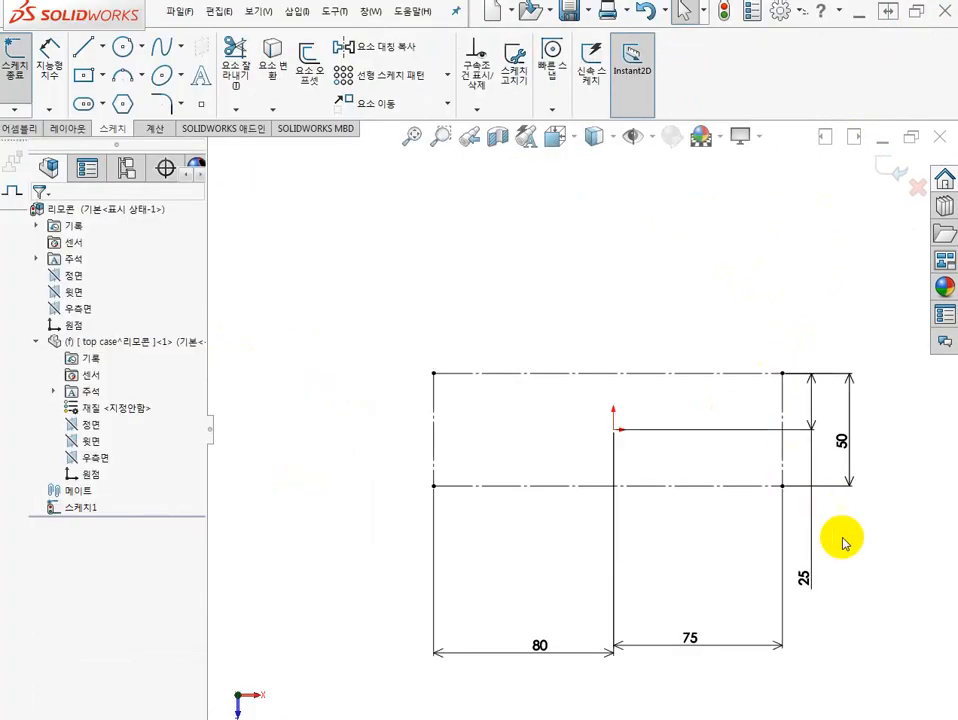
scroll(823, 594, "down", 1)
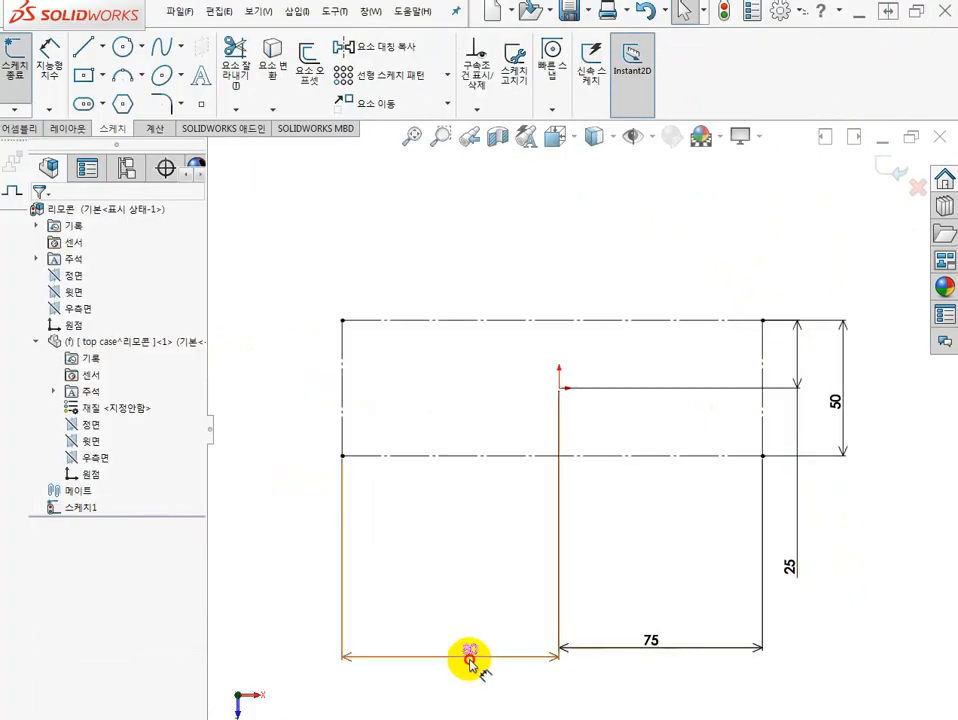
left_click_drag(466, 654, 466, 499)
left_click_drag(665, 640, 658, 516)
mouse_move(803, 522)
left_mouse_down()
mouse_move(795, 573)
mouse_move(618, 353)
mouse_move(284, 368)
mouse_move(257, 355)
left_mouse_up()
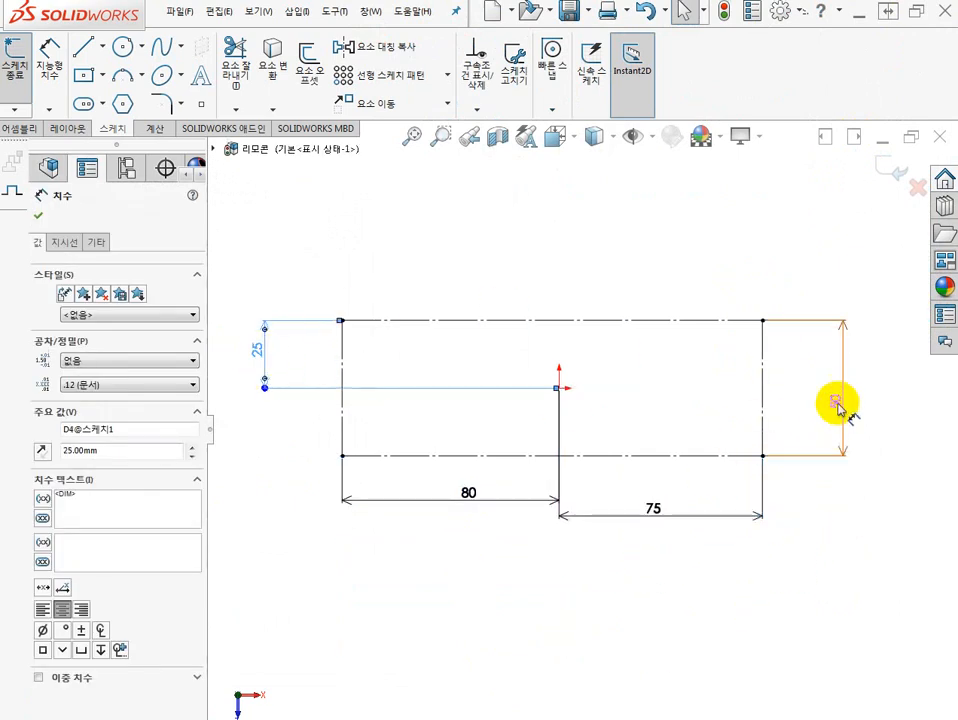
left_click_drag(838, 402, 849, 391)
left_click(615, 236)
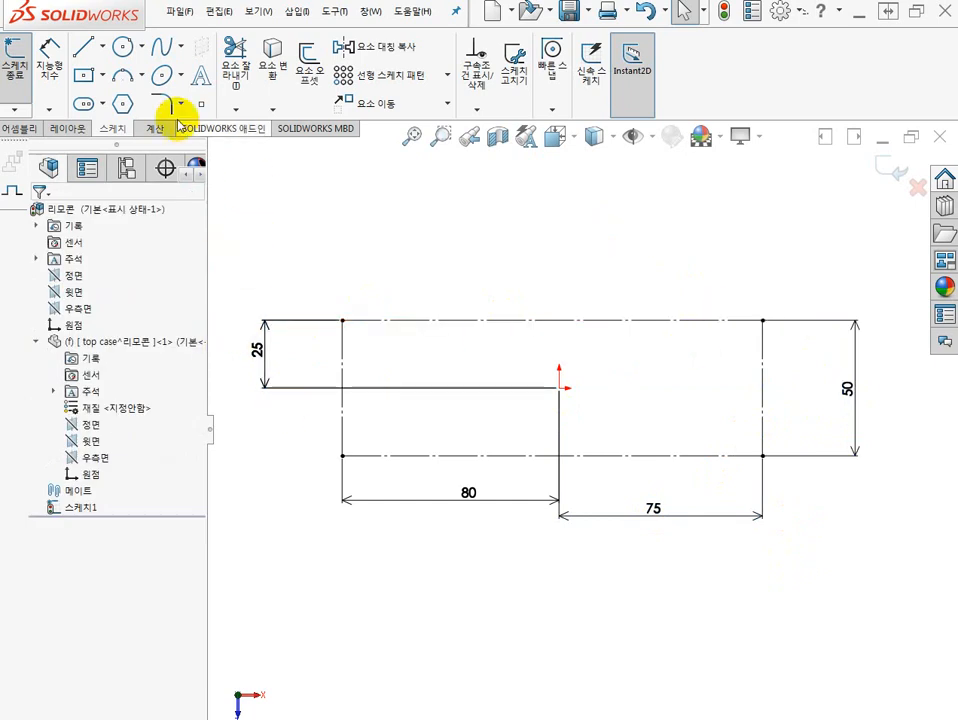
Step: Sketch a three-point arc between the rectangle's left and right sides, ends about 16 mm above the origin, tangent to the upper side
left_click(120, 80)
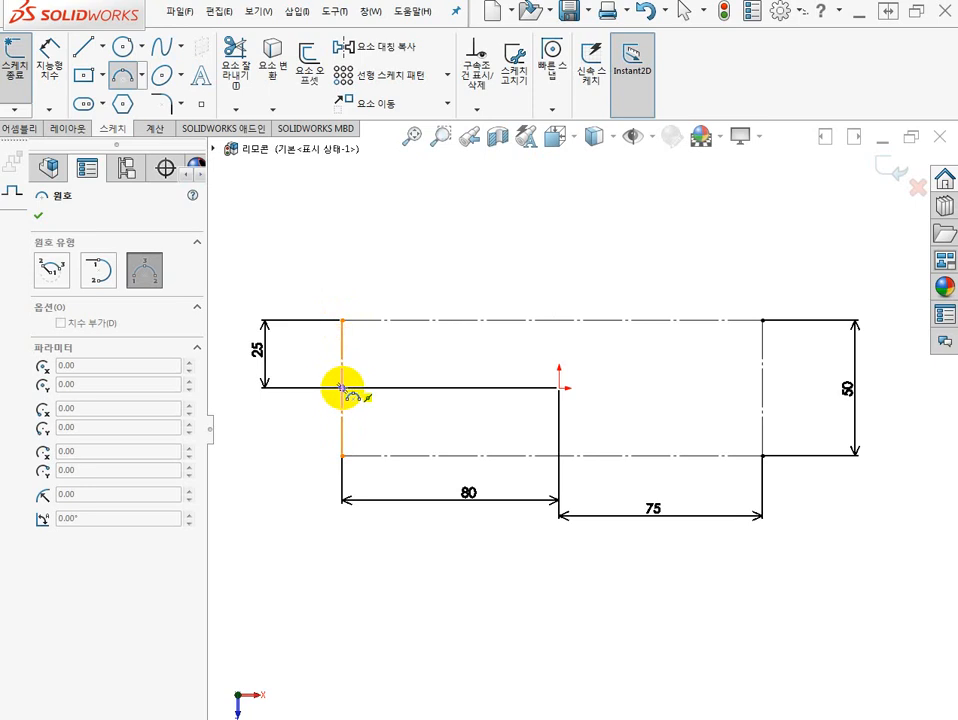
left_click(342, 346)
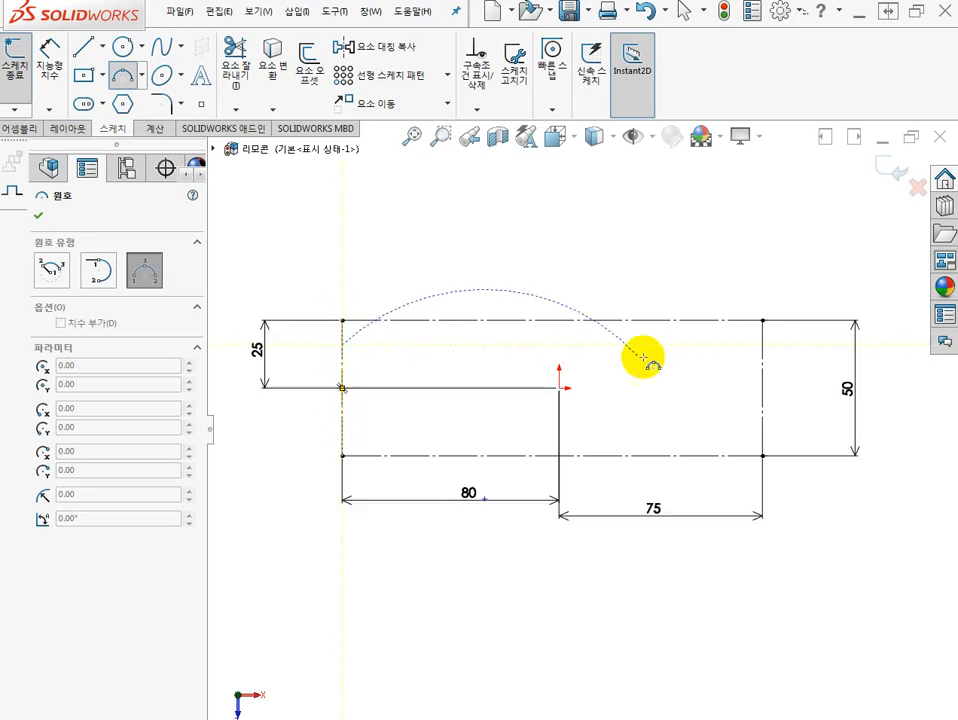
left_click(763, 346)
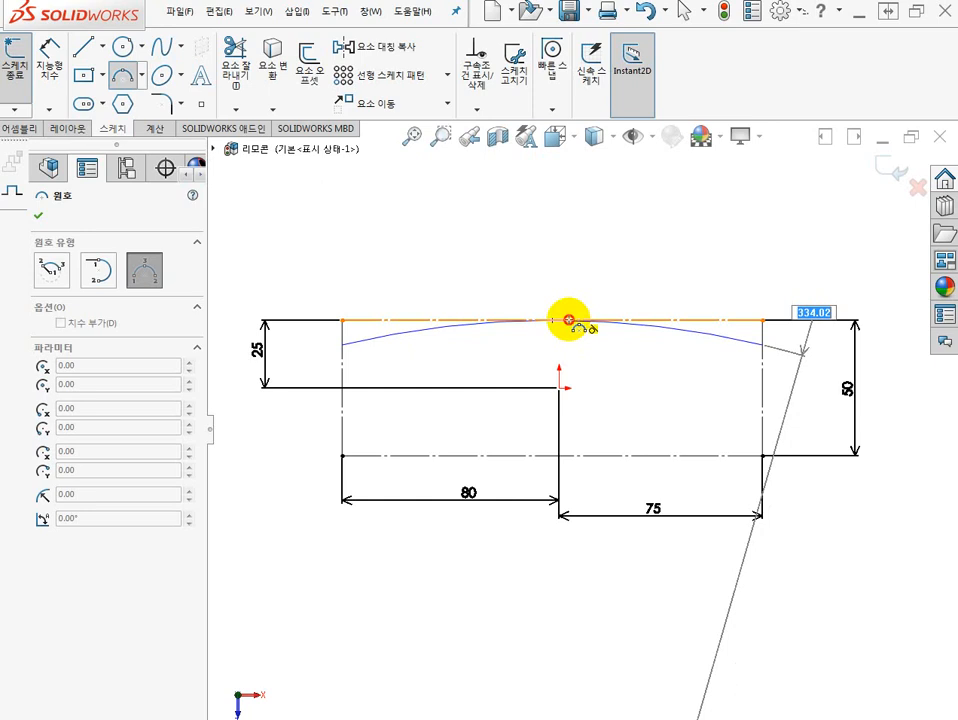
left_click(568, 320)
key("Escape")
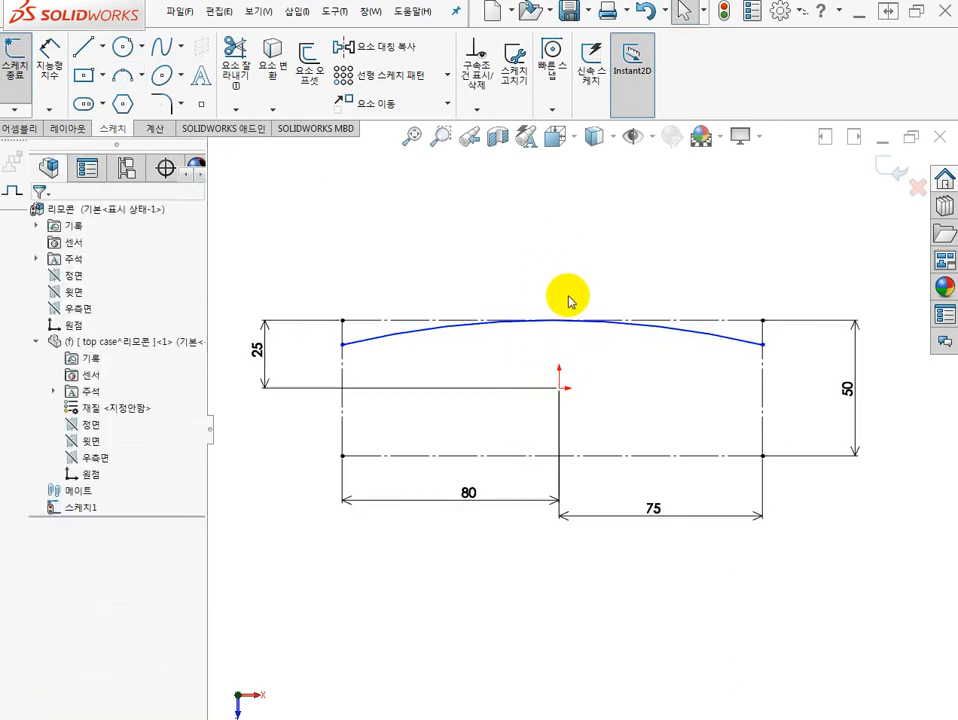
Step: Remove the arc's tangent relation (탄젠트) and pull the arc above the rectangle's upper side to a radius of about 197 mm
left_click(686, 337)
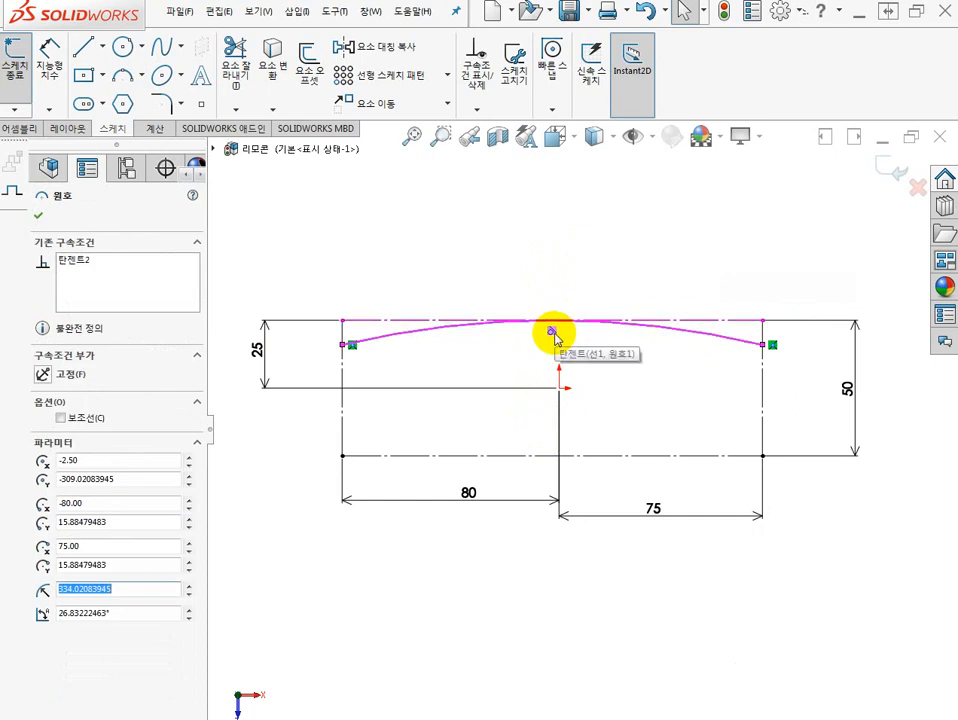
key("Escape")
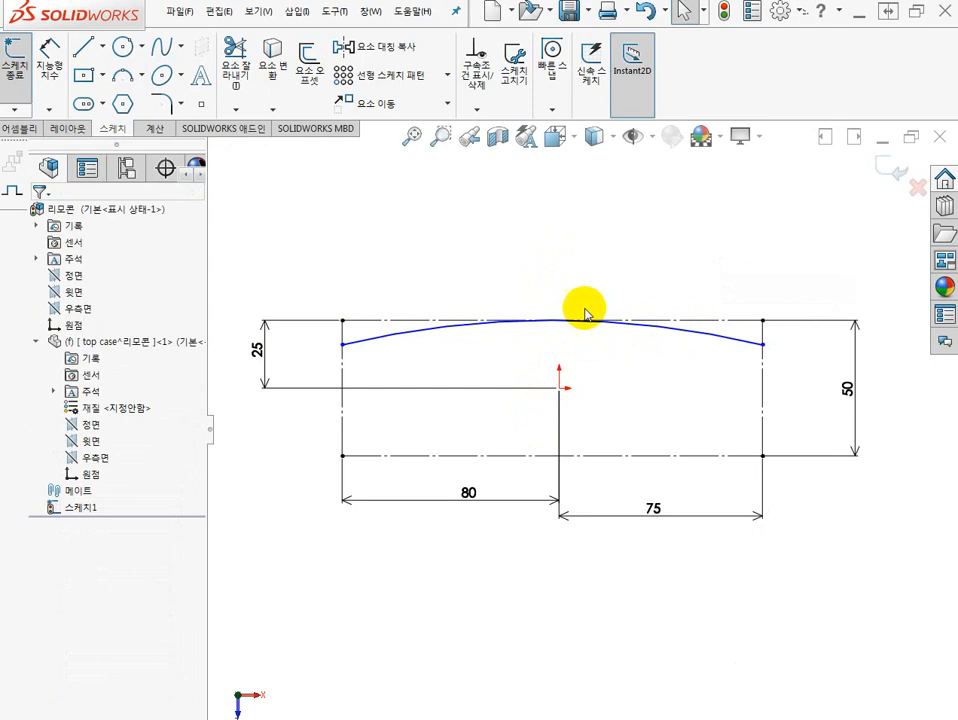
left_click_drag(659, 334, 628, 306)
key("Escape")
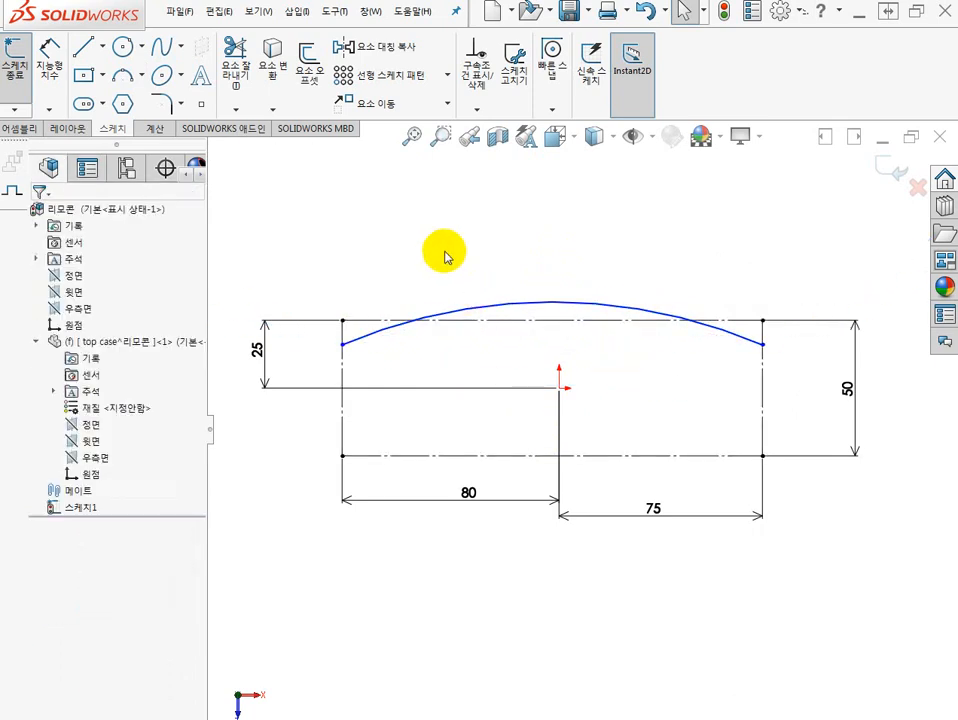
Step: Make the arc tangent (탄젠트) to the rectangle's upper side and pull its right end to about 10 mm above the origin
left_click(601, 311)
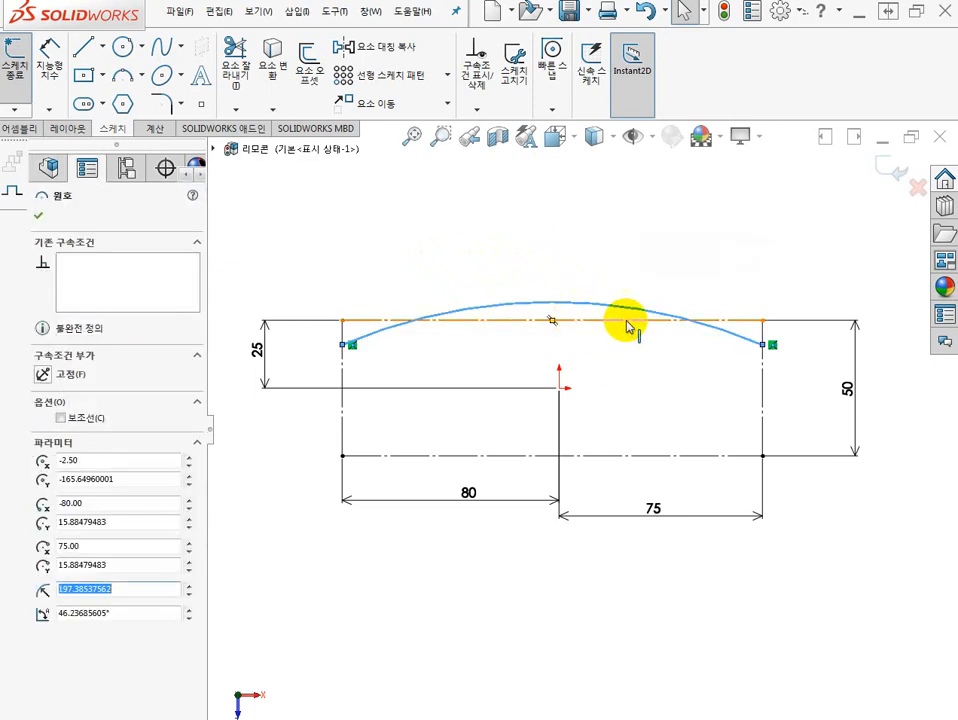
left_click(625, 321, "ctrl")
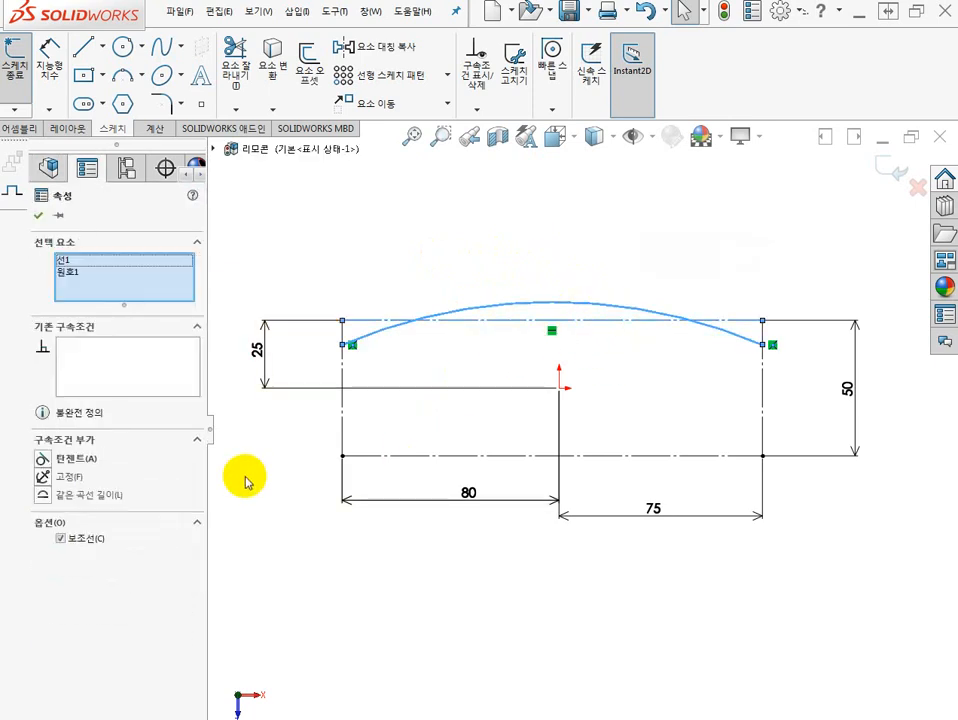
left_click(43, 460)
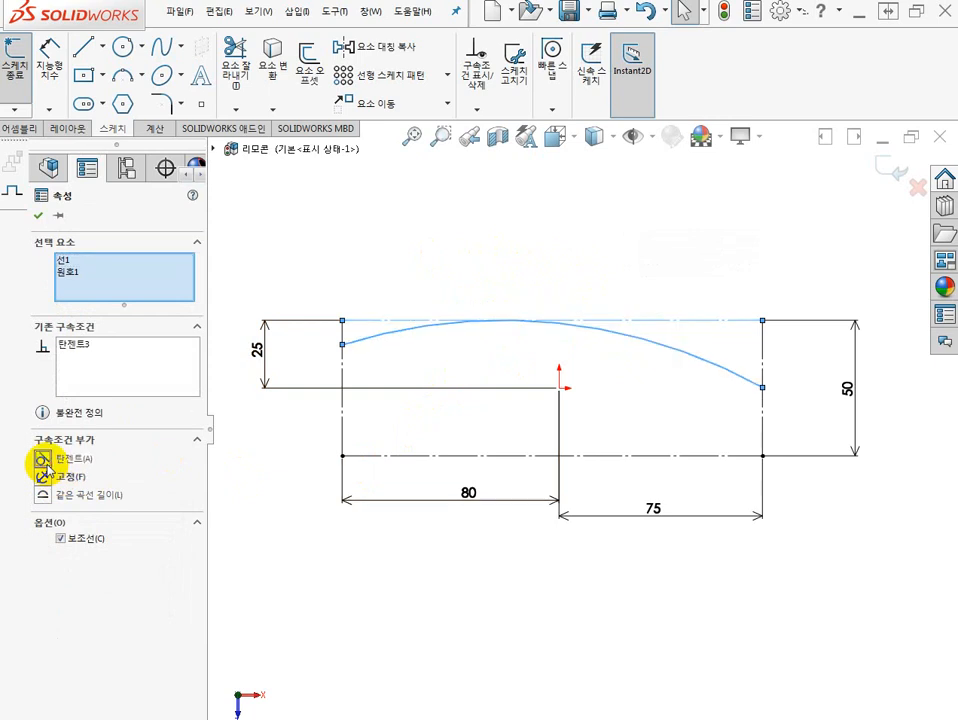
left_click(395, 268)
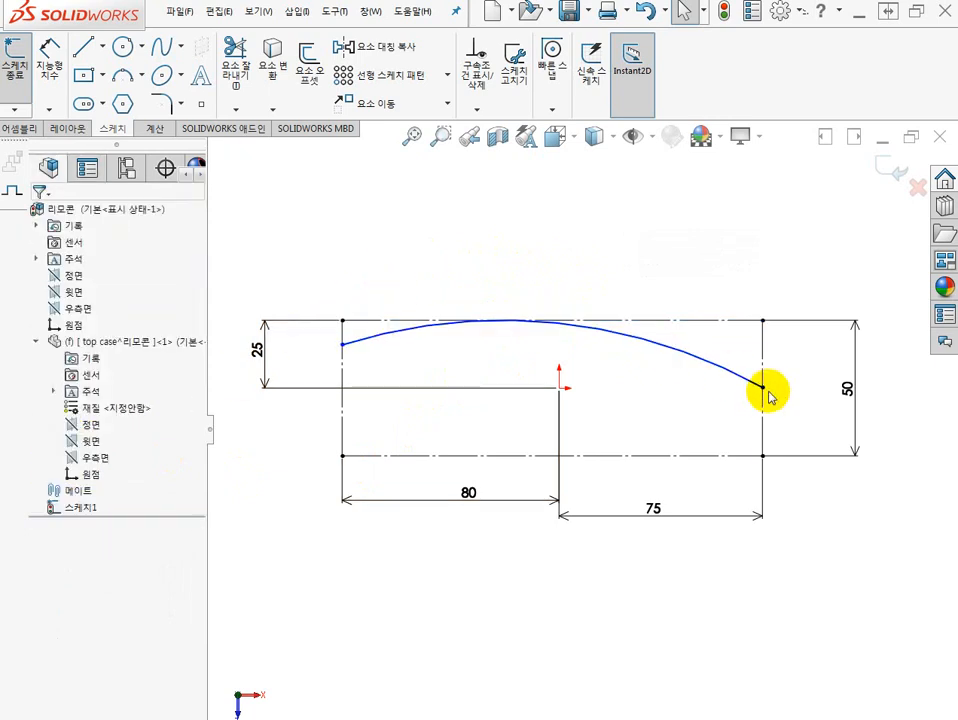
left_click_drag(762, 389, 718, 372)
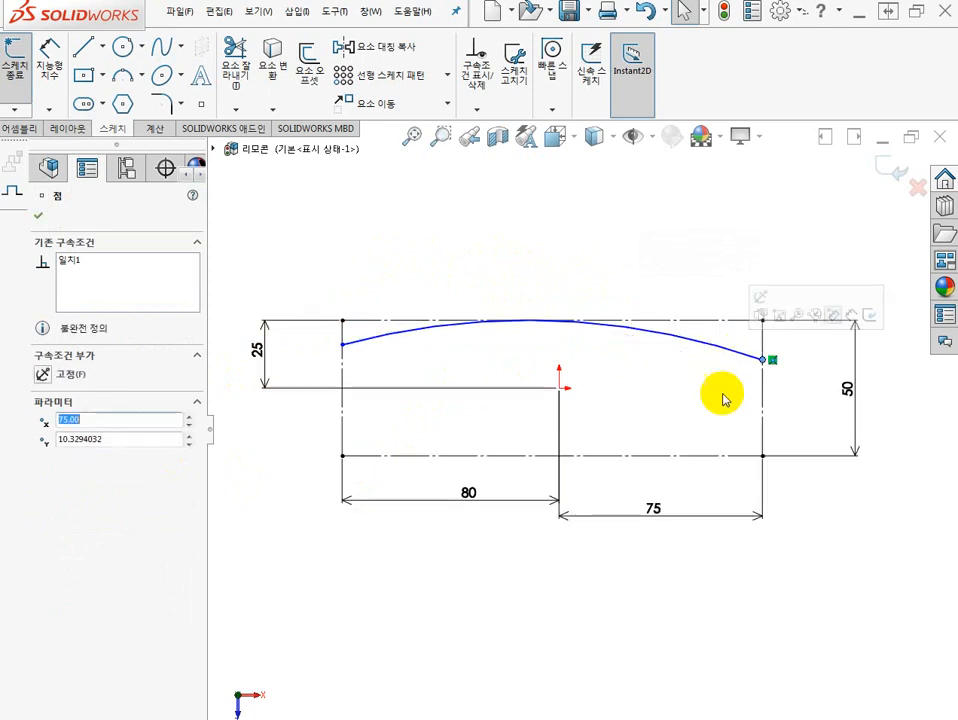
left_click(776, 603)
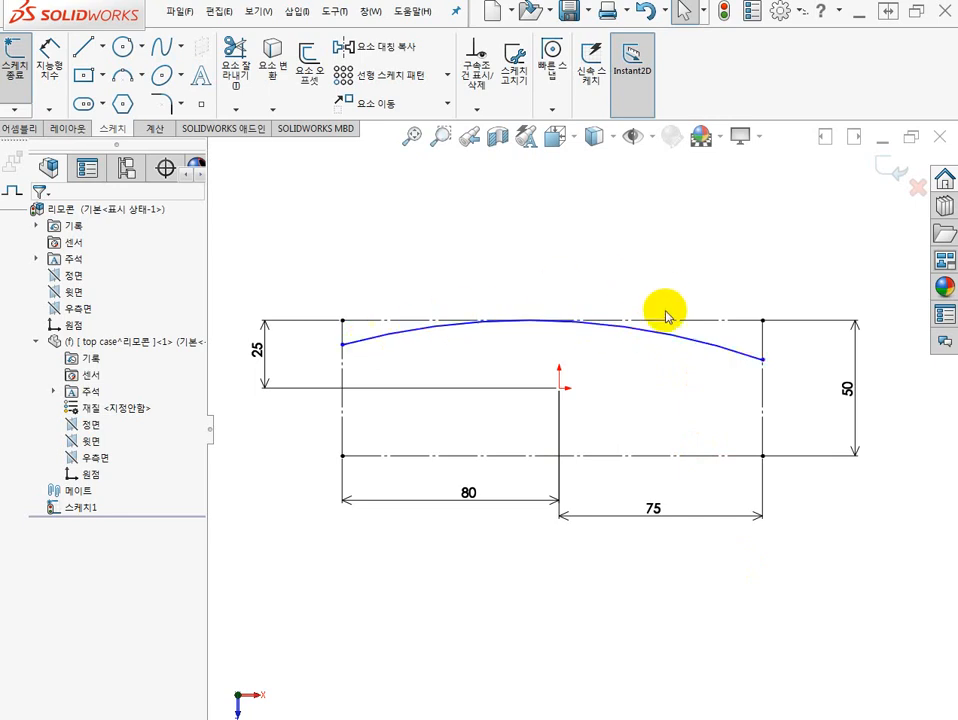
Step: Align the arc's center point vertically (수직) with the origin
scroll(701, 565, "down", 3)
scroll(701, 571, "up", 5)
scroll(692, 571, "up", 3)
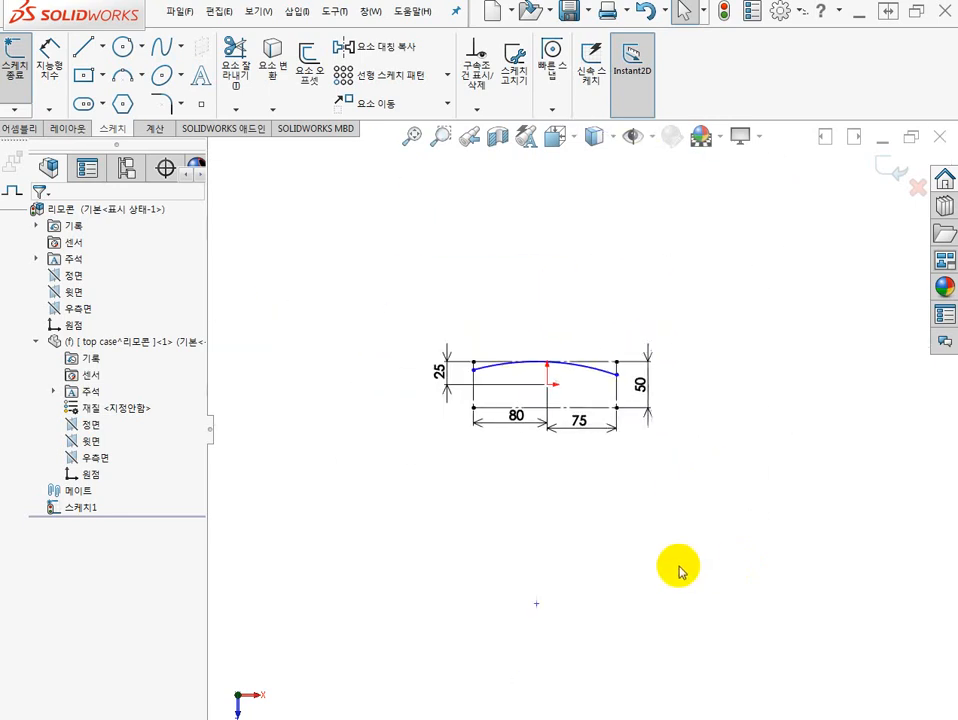
scroll(660, 563, "down", 2)
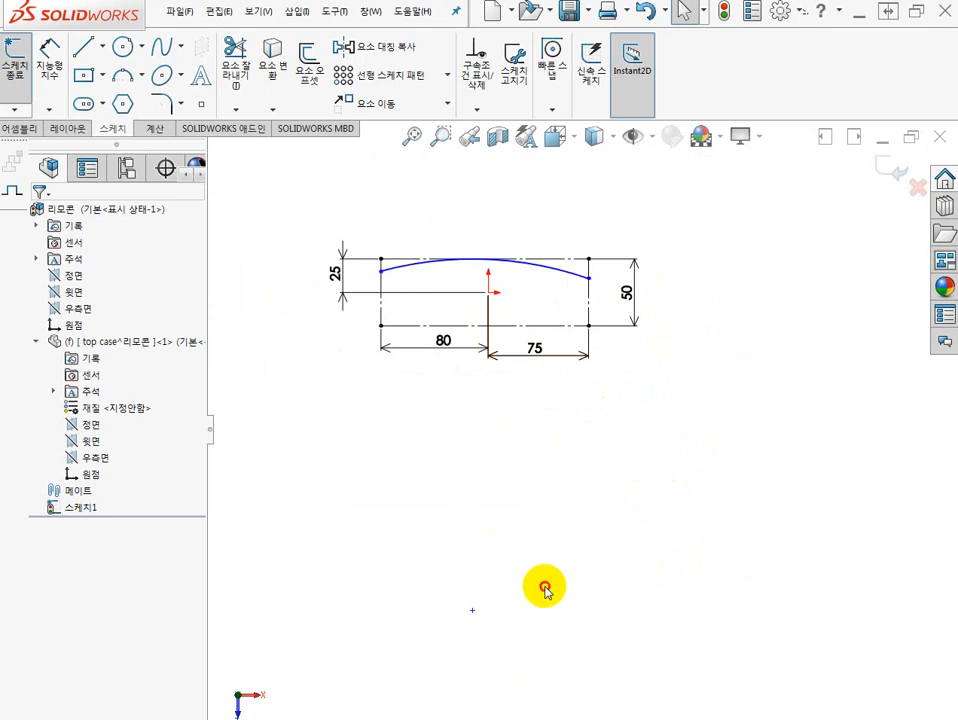
left_click(473, 611)
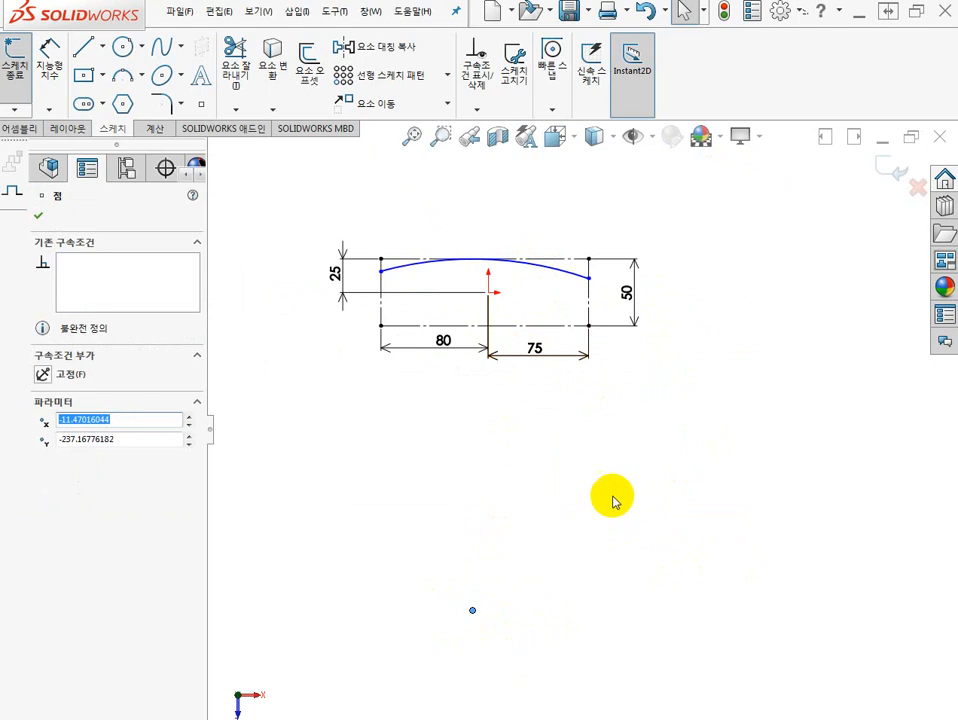
left_click(488, 293, "ctrl")
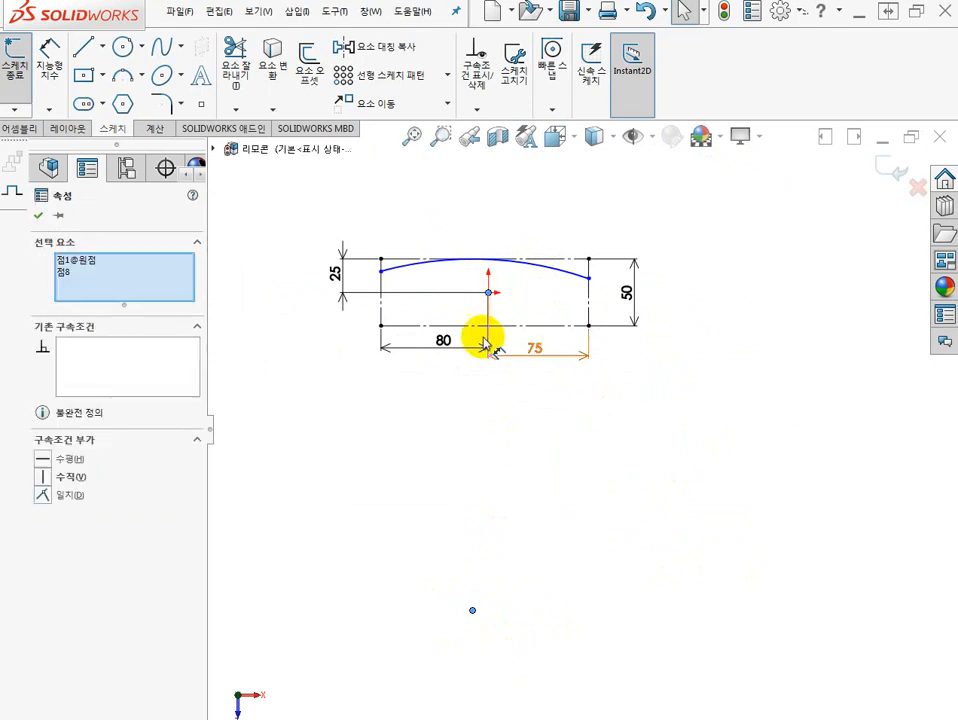
left_click(42, 477)
left_click(419, 481)
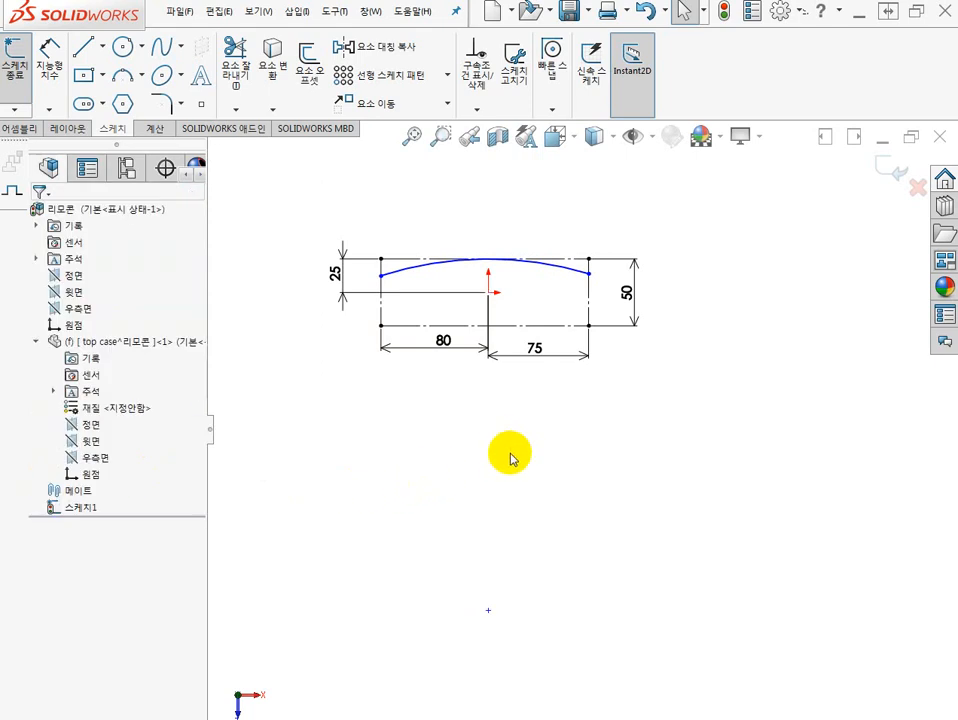
Step: Dimension the arc's radius as 500 mm and place the dimension above the arc, slightly right of the origin
scroll(531, 436, "down", 2)
scroll(530, 425, "up", 3)
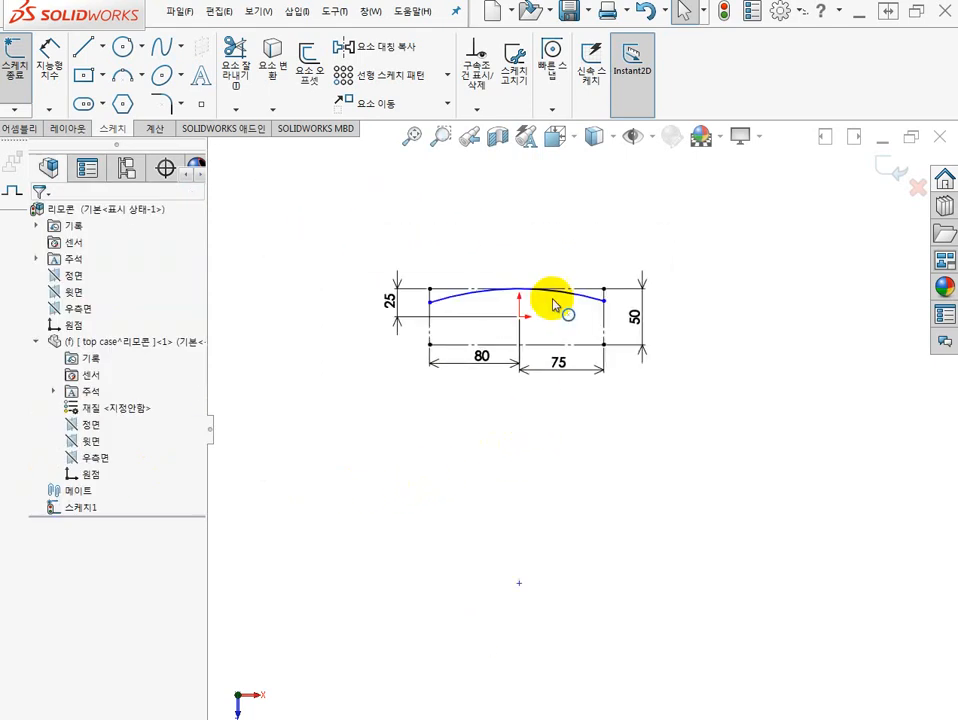
scroll(559, 272, "up", 2)
scroll(555, 285, "down", 3)
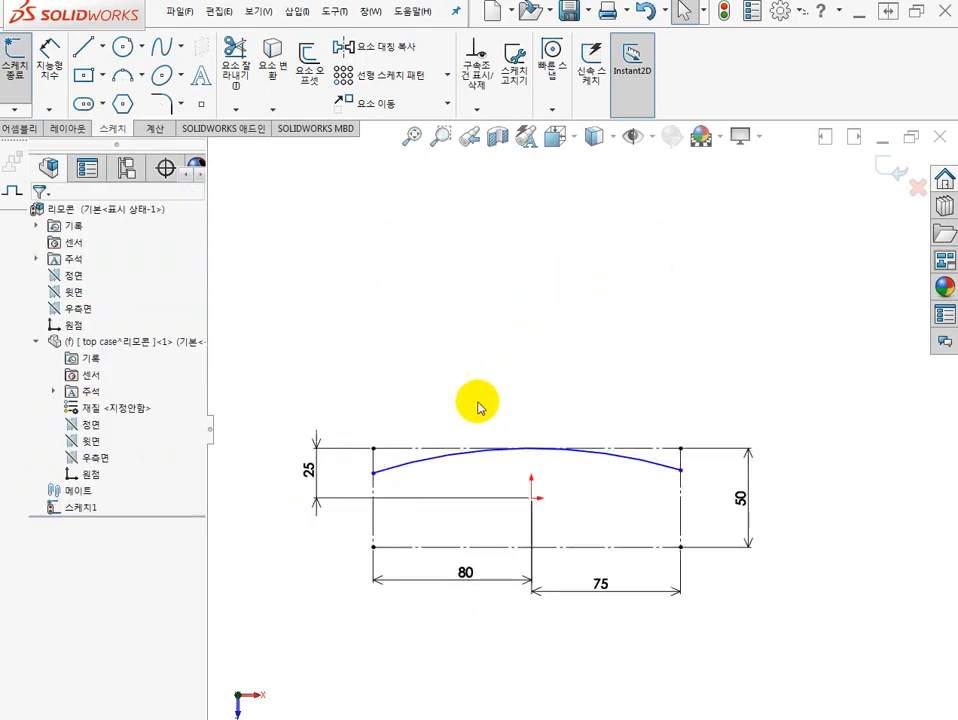
left_click(48, 48)
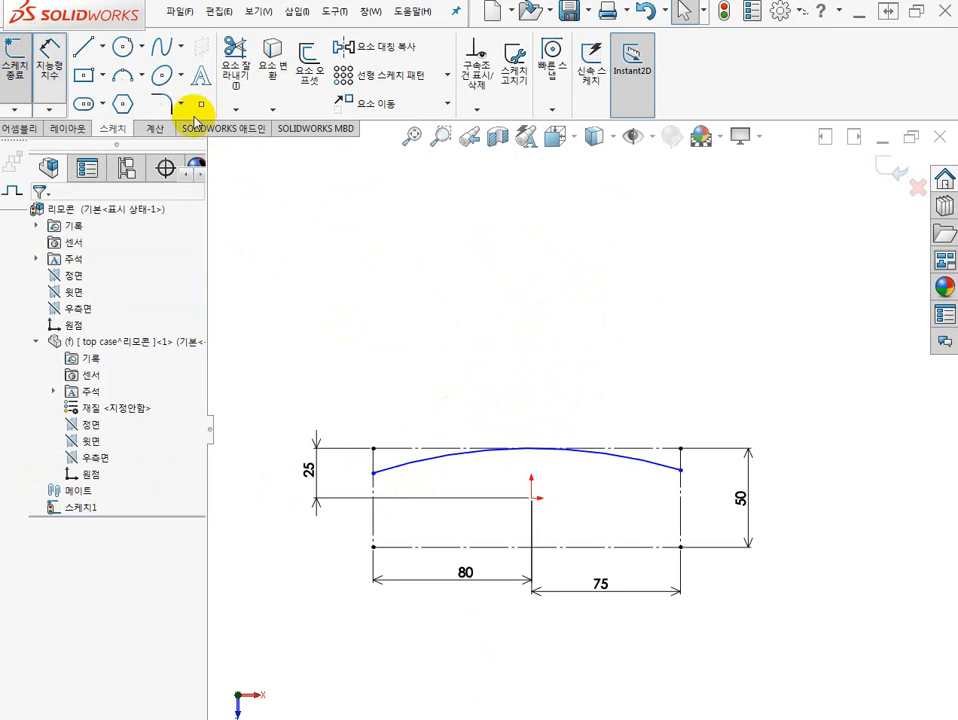
left_click(652, 460)
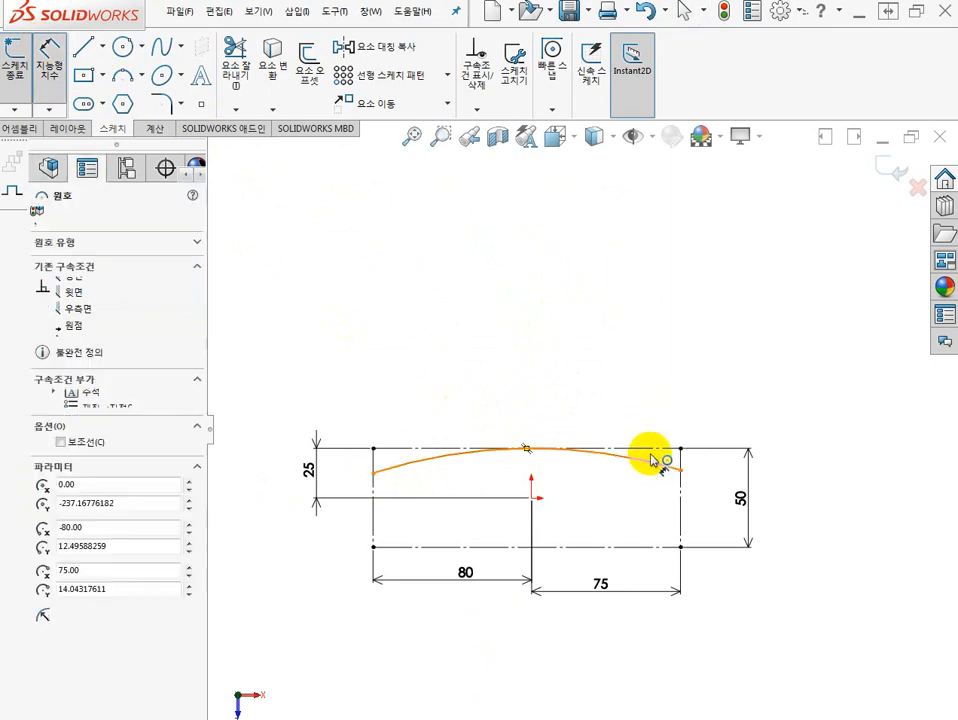
left_click(643, 367)
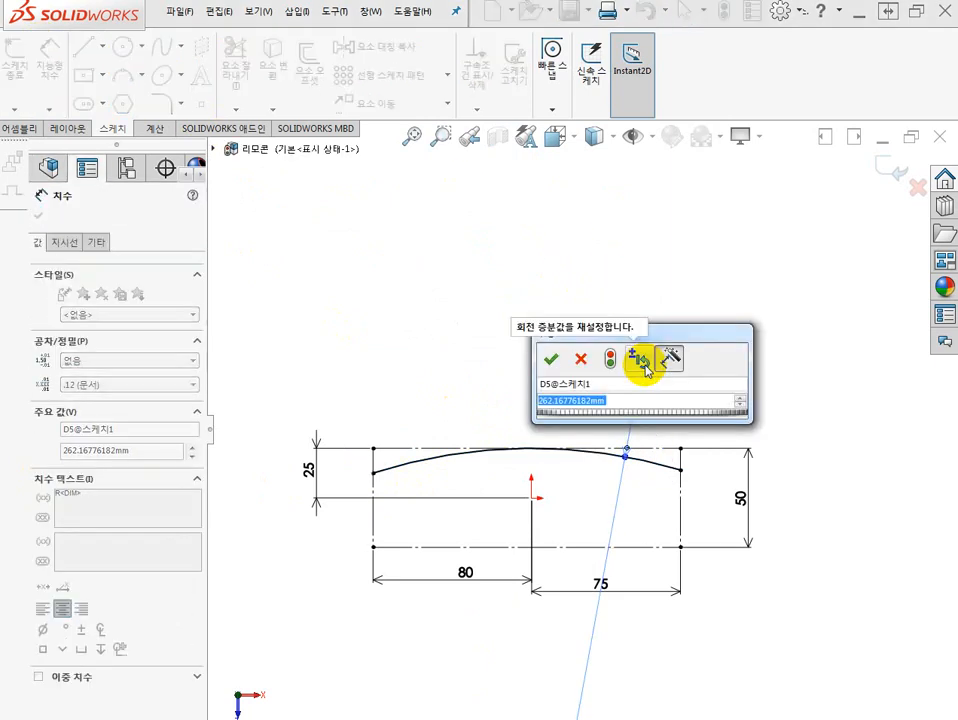
type("500")
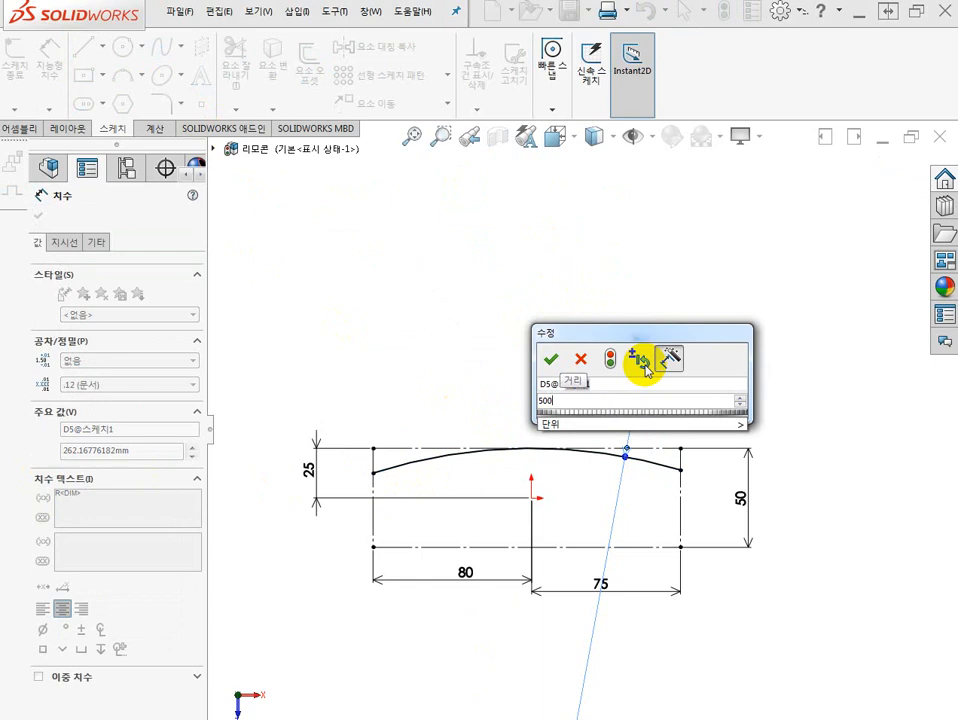
key("Return")
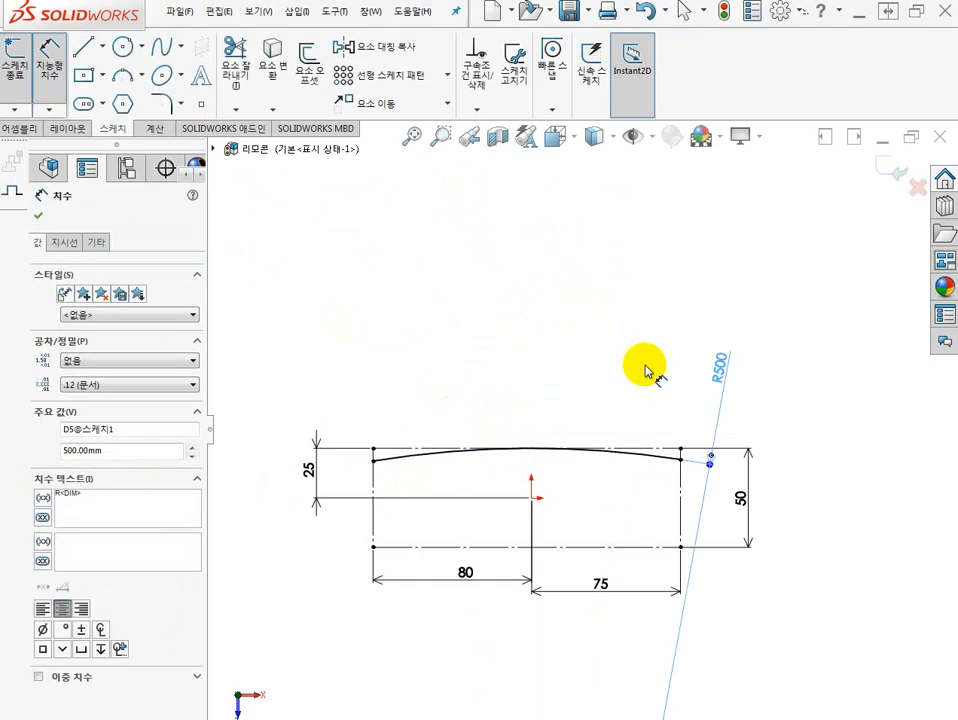
left_click(648, 372)
left_click_drag(714, 378, 605, 280)
left_click(466, 280)
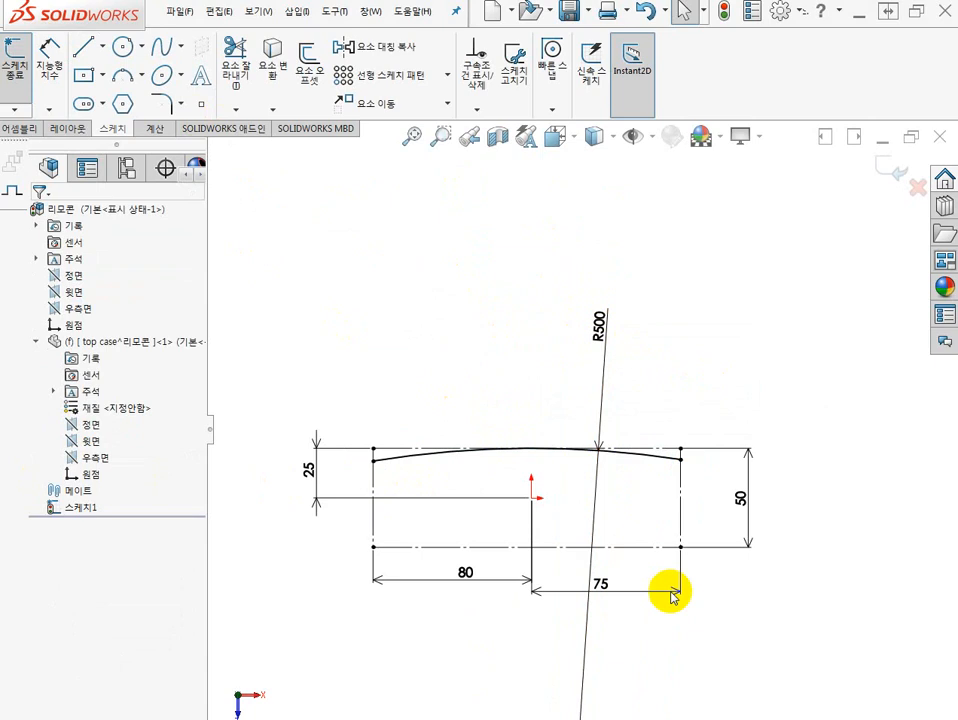
Step: Draw a 75 mm horizontal centerline from the origin to the midpoint of the rectangle's right side
scroll(678, 615, "down", 1)
scroll(678, 615, "down", 1)
scroll(600, 600, "up", 2)
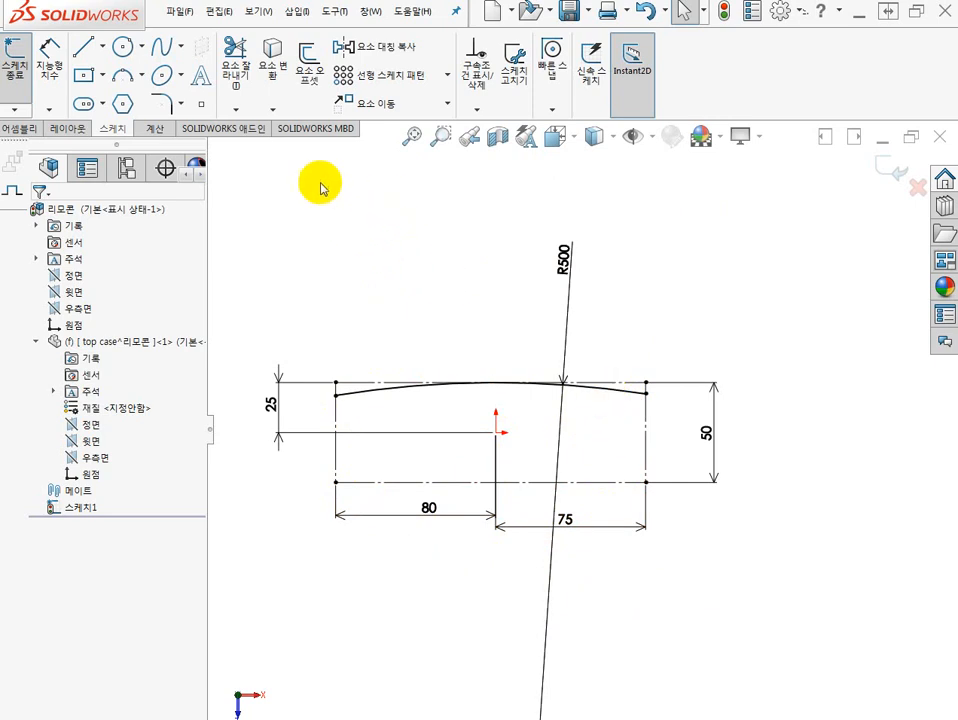
left_click(101, 46)
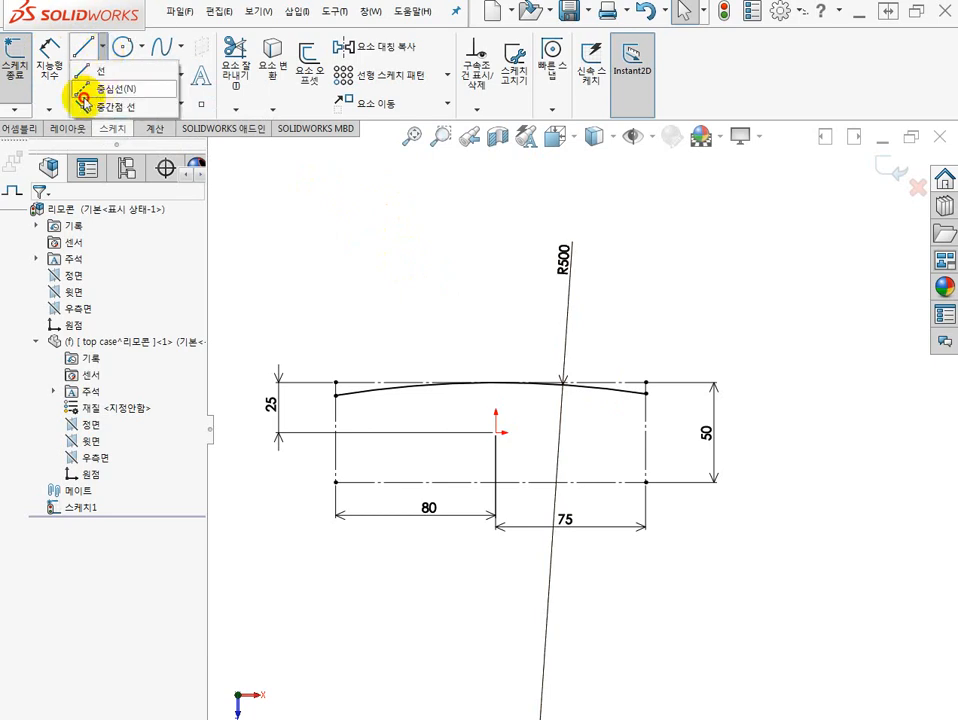
left_click(85, 92)
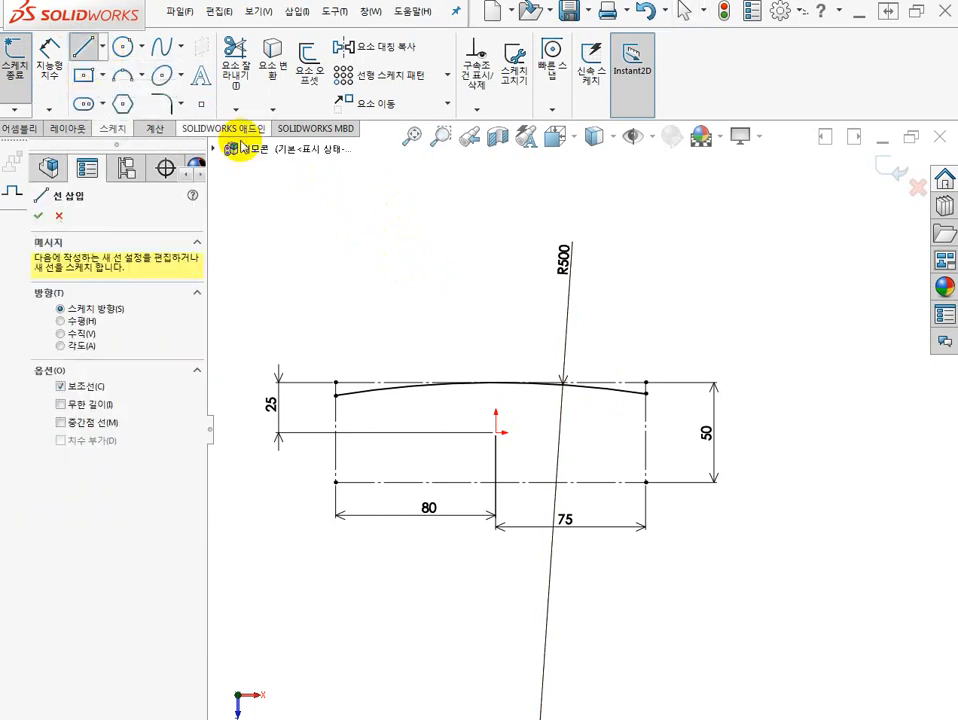
left_click(496, 432)
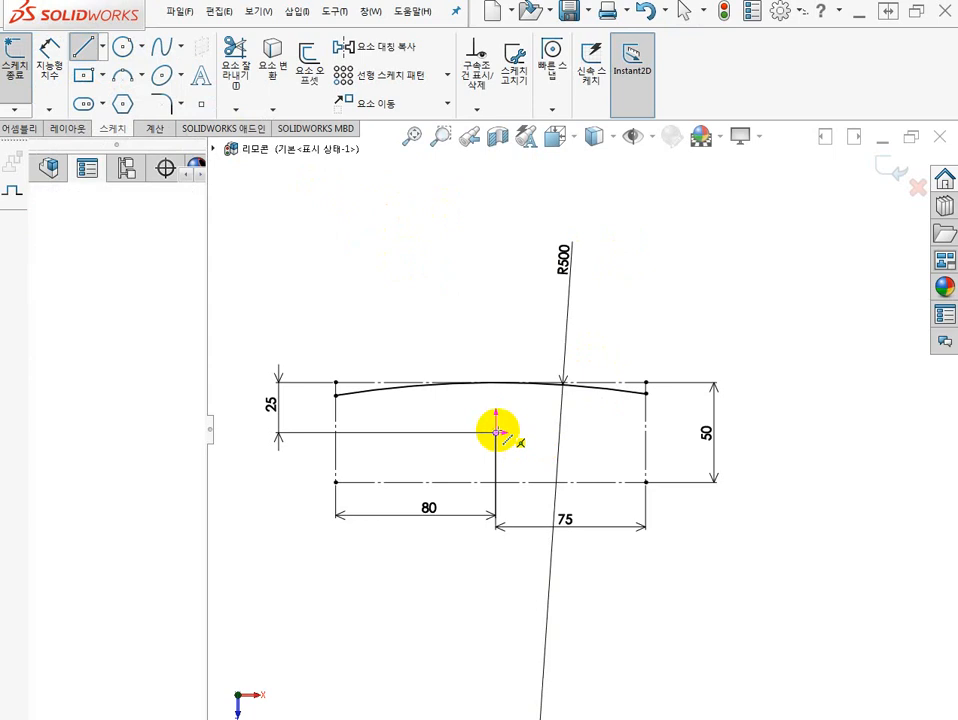
left_click(646, 432)
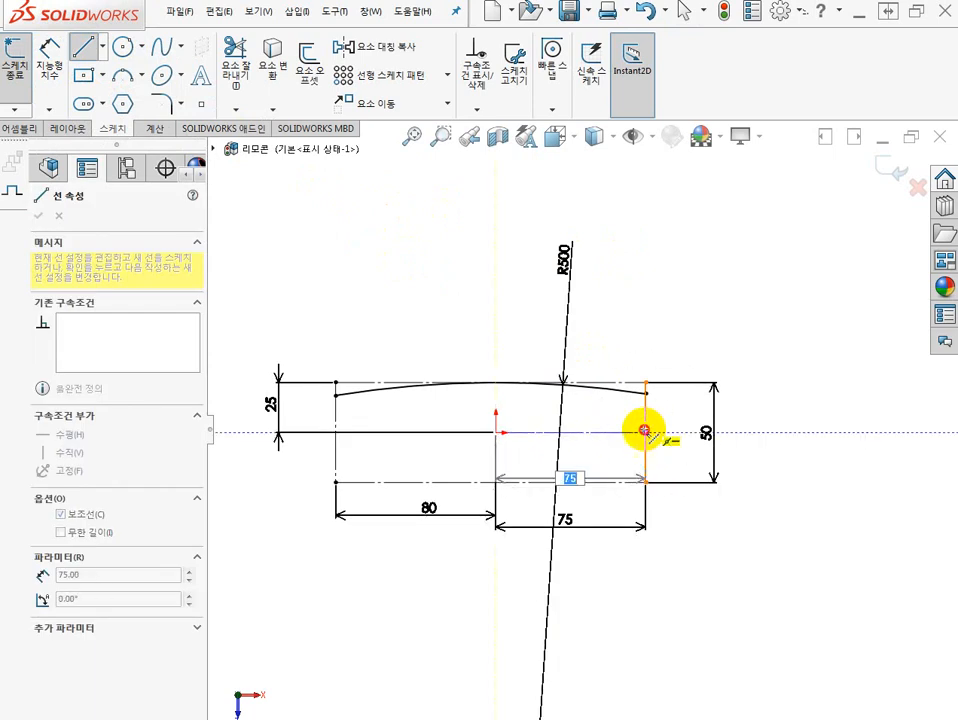
key("Escape")
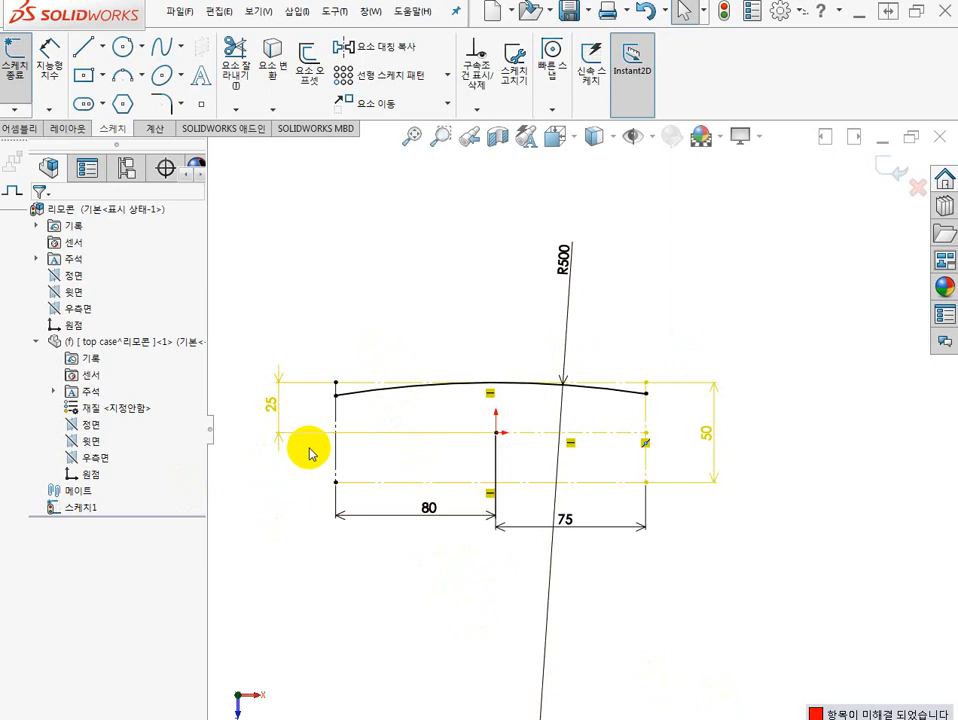
Step: Delete the 25 mm dimension between the rectangle's upper side and the origin
left_click(310, 388)
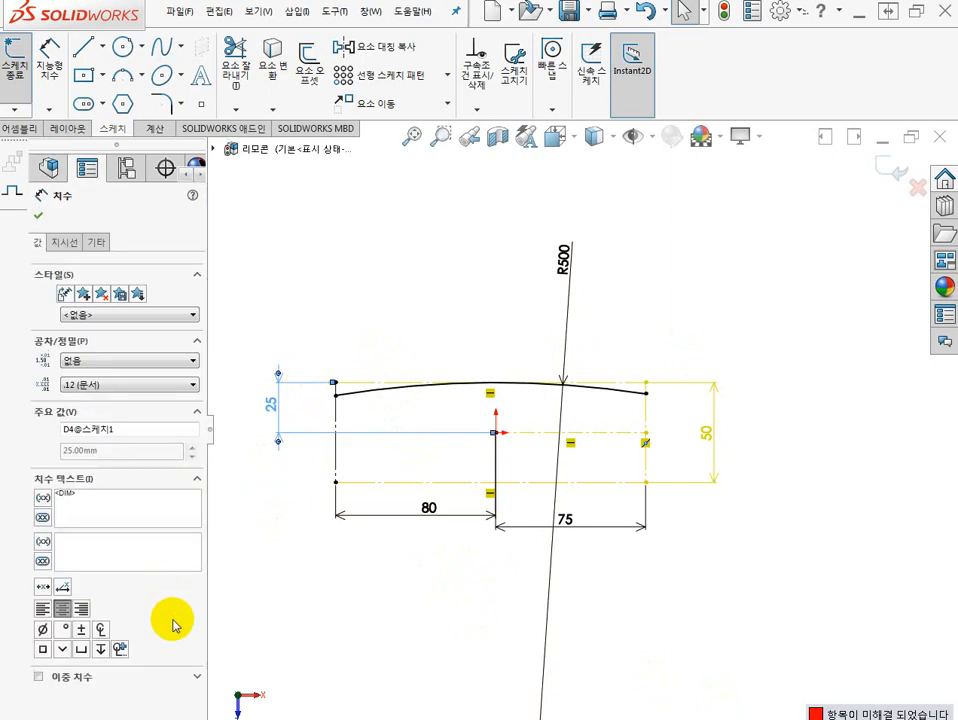
key("Delete")
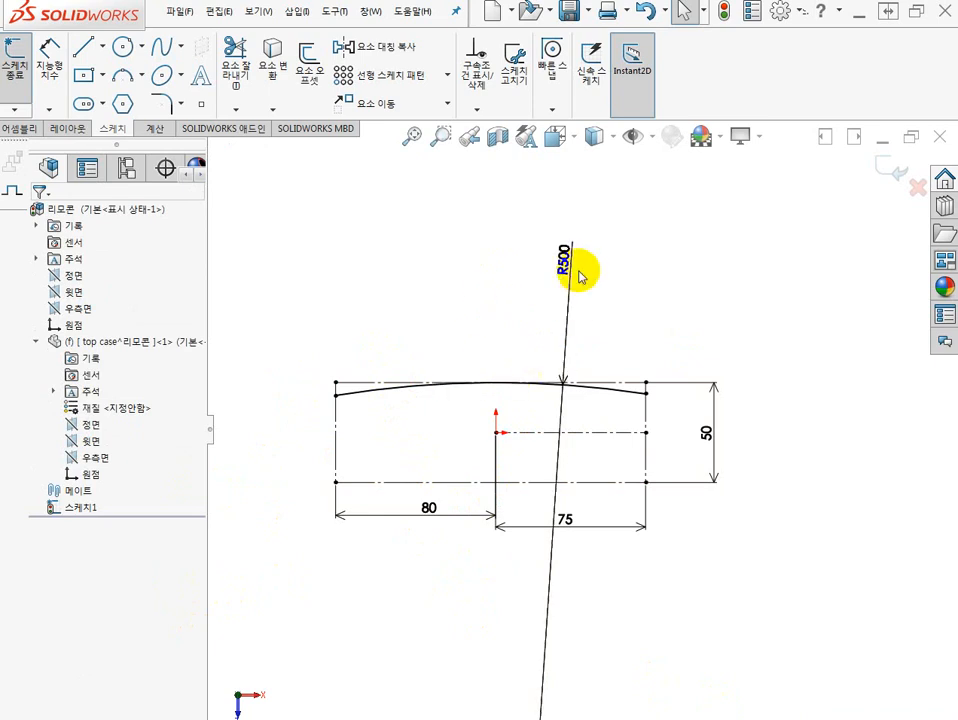
left_click(706, 290)
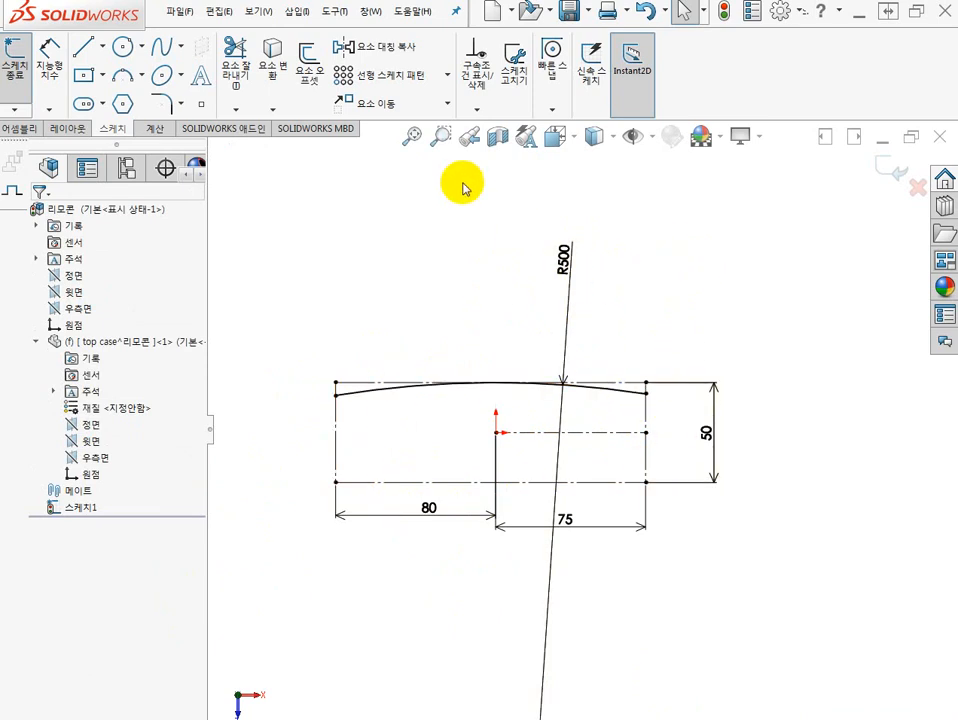
Step: Mirror the R500 arc about the horizontal centerline, keeping the original, to form the lower outline arc
left_click(368, 53)
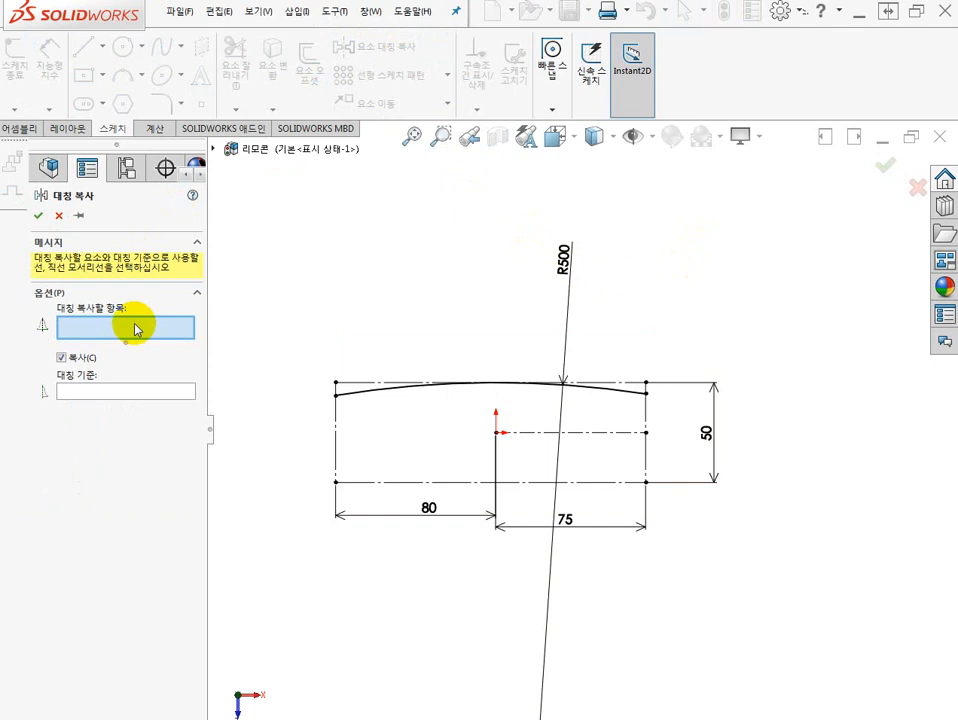
left_click(620, 396)
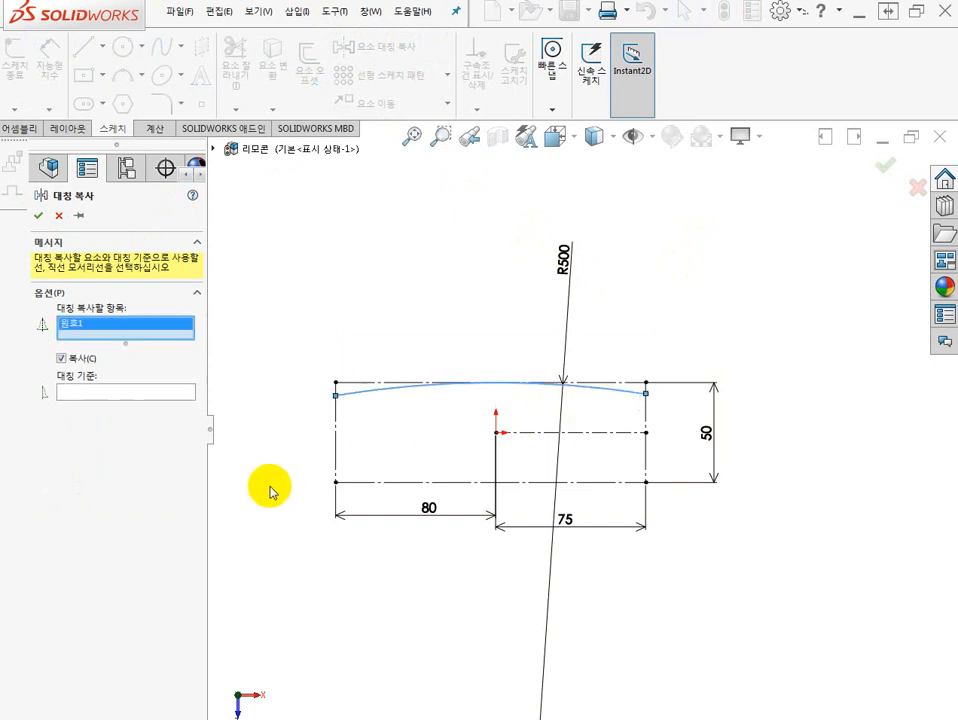
left_click(115, 395)
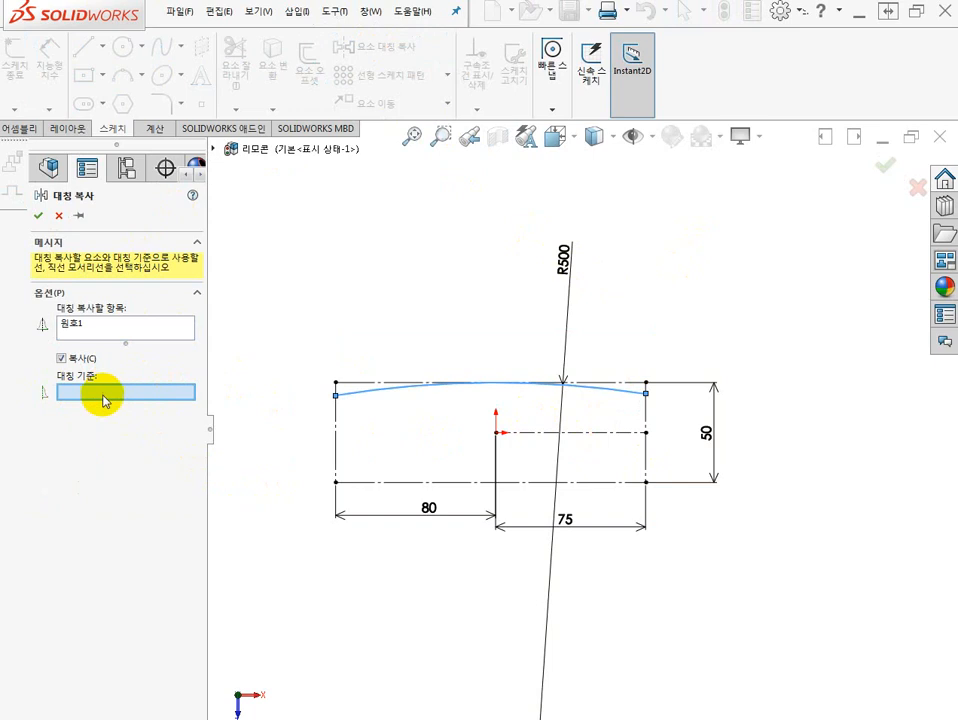
left_click(603, 433)
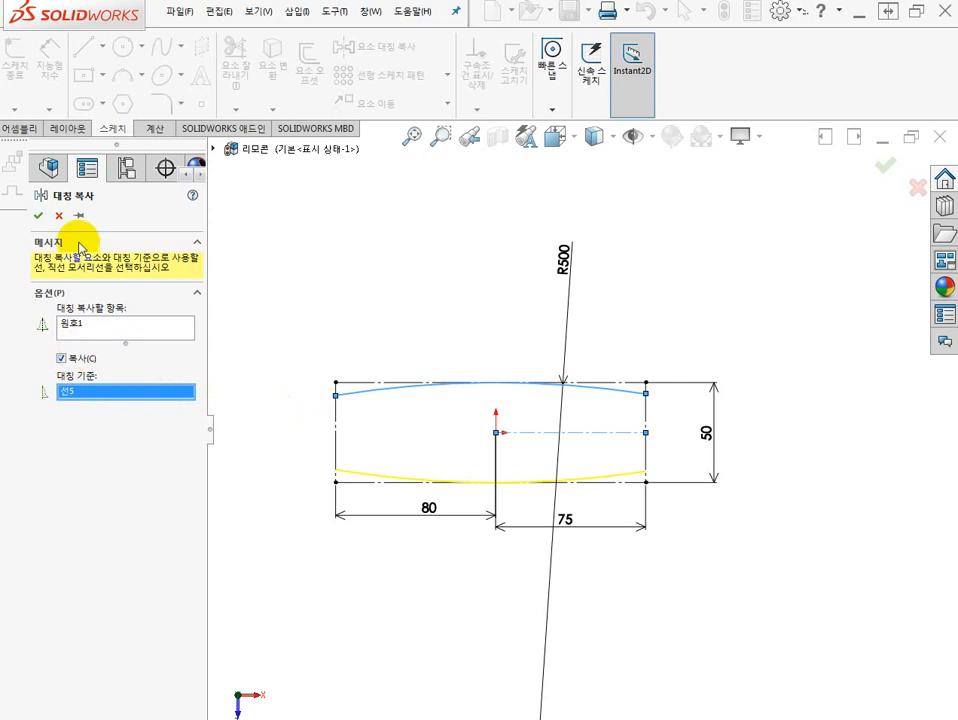
left_click(38, 216)
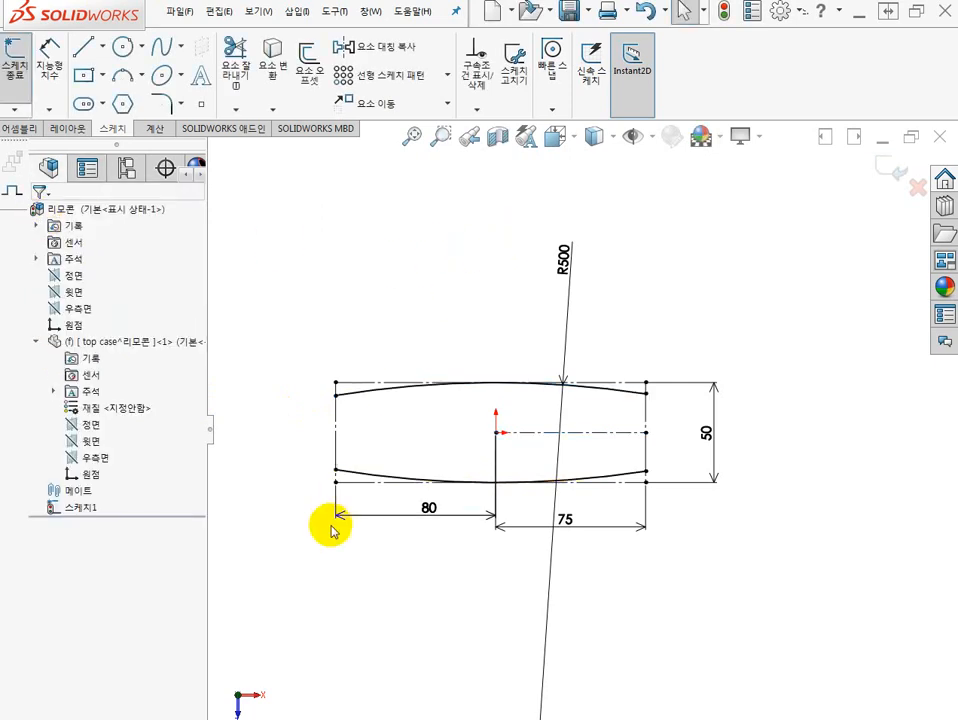
Step: Show the top case reference drawing beside the sketch and examine the radii at the right end of the outline
left_click(914, 14)
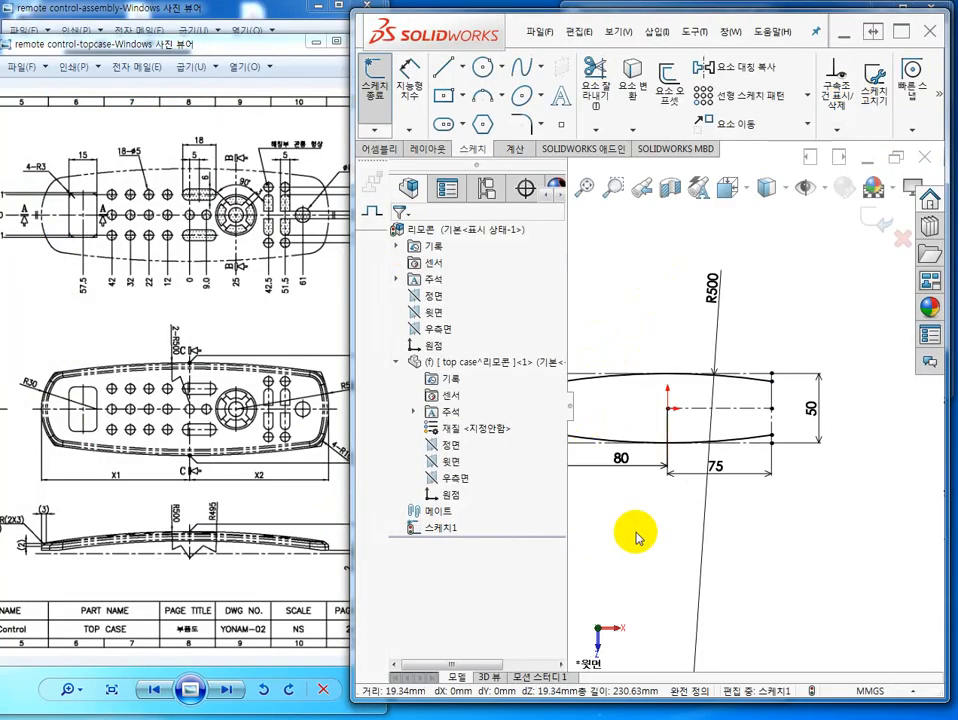
left_click(254, 457)
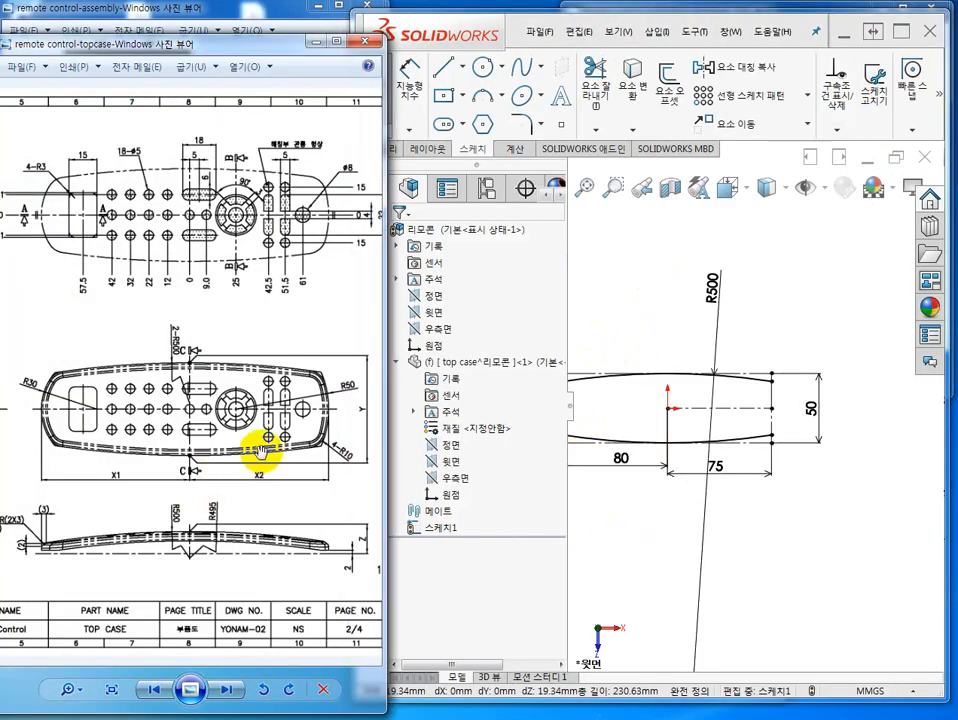
scroll(300, 410, "up", 5)
scroll(323, 405, "down", 2)
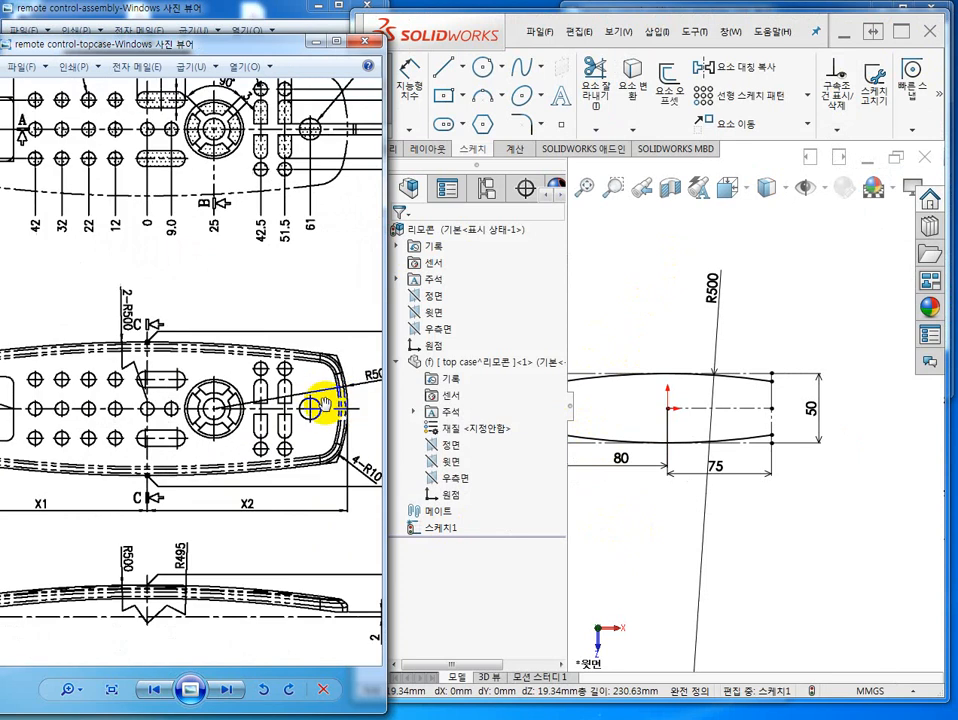
mouse_move(340, 405)
left_mouse_down()
mouse_move(192, 413)
mouse_move(207, 398)
mouse_move(222, 400)
left_mouse_up()
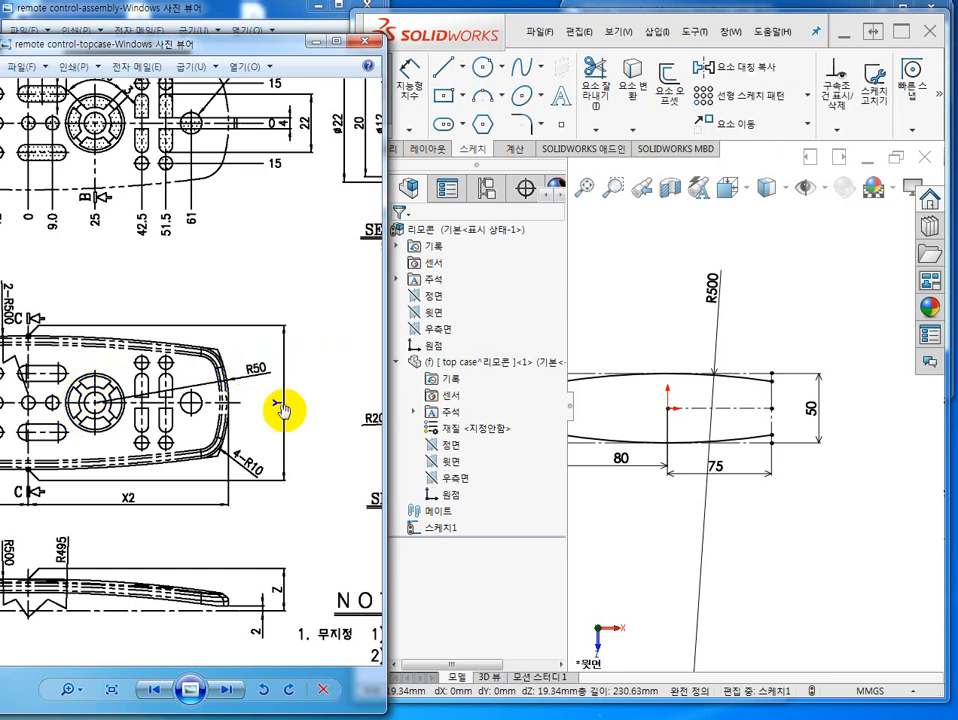
Step: Draw a three-point arc of about 31 mm radius between the upper and lower R500 arcs near the right end, bulging outward
left_click(870, 525)
scroll(822, 415, "down", 2)
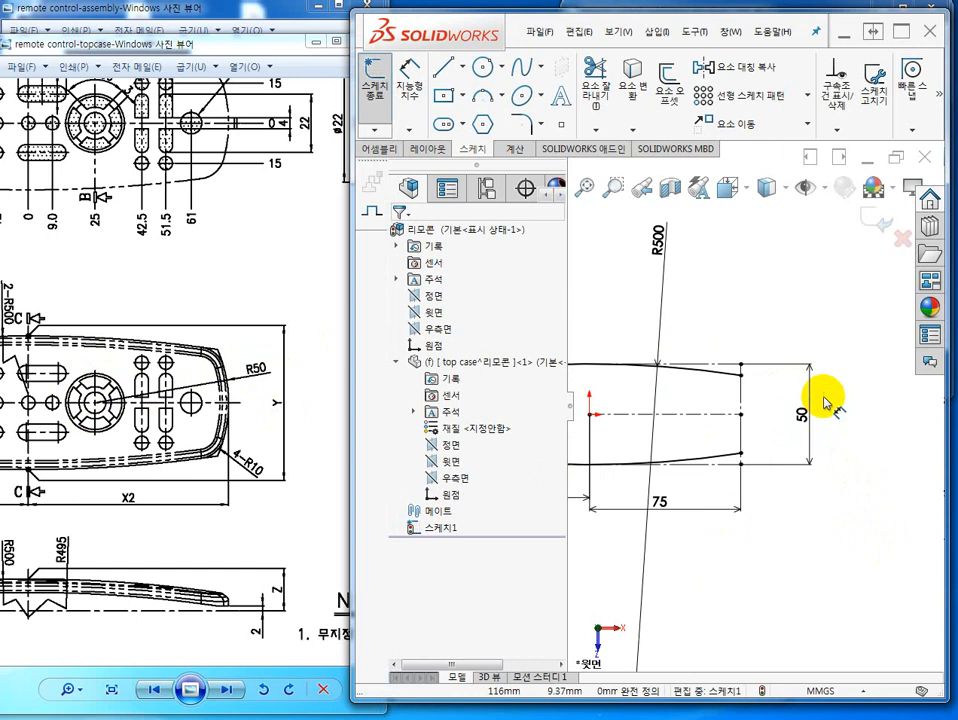
scroll(826, 403, "down", 1)
scroll(734, 389, "down", 4)
scroll(734, 389, "up", 3)
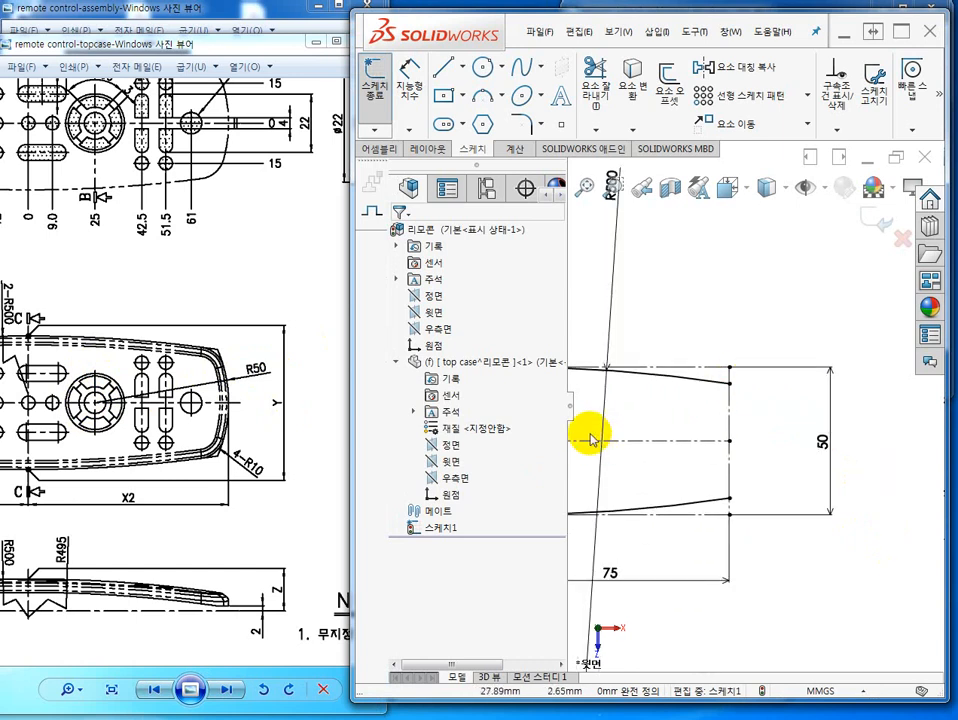
left_click_drag(573, 410, 494, 413)
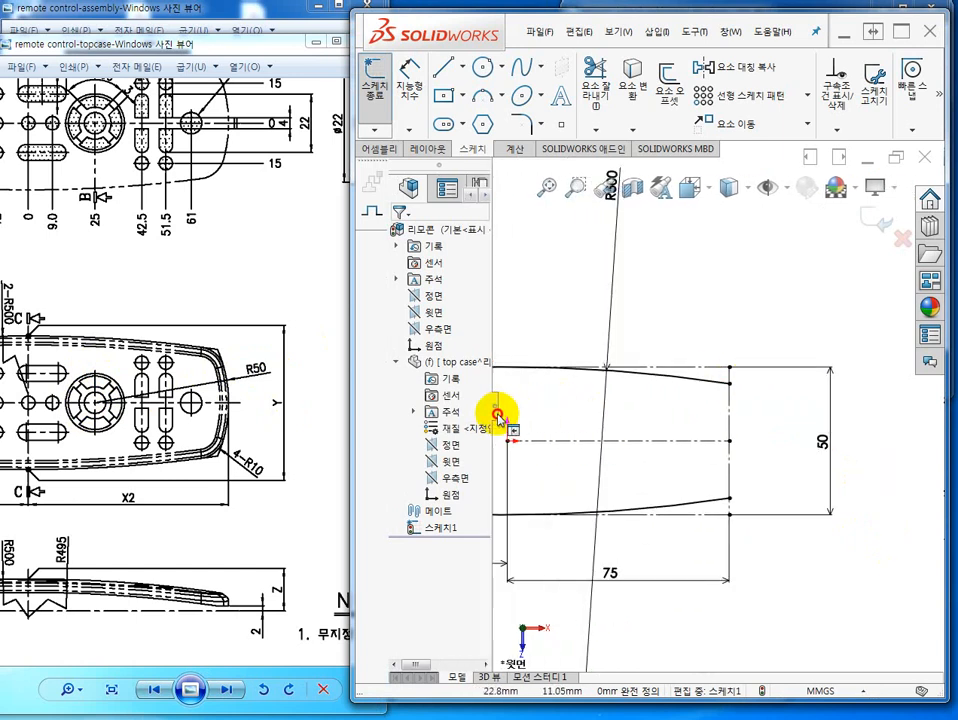
scroll(685, 390, "up", 1)
scroll(708, 440, "down", 3)
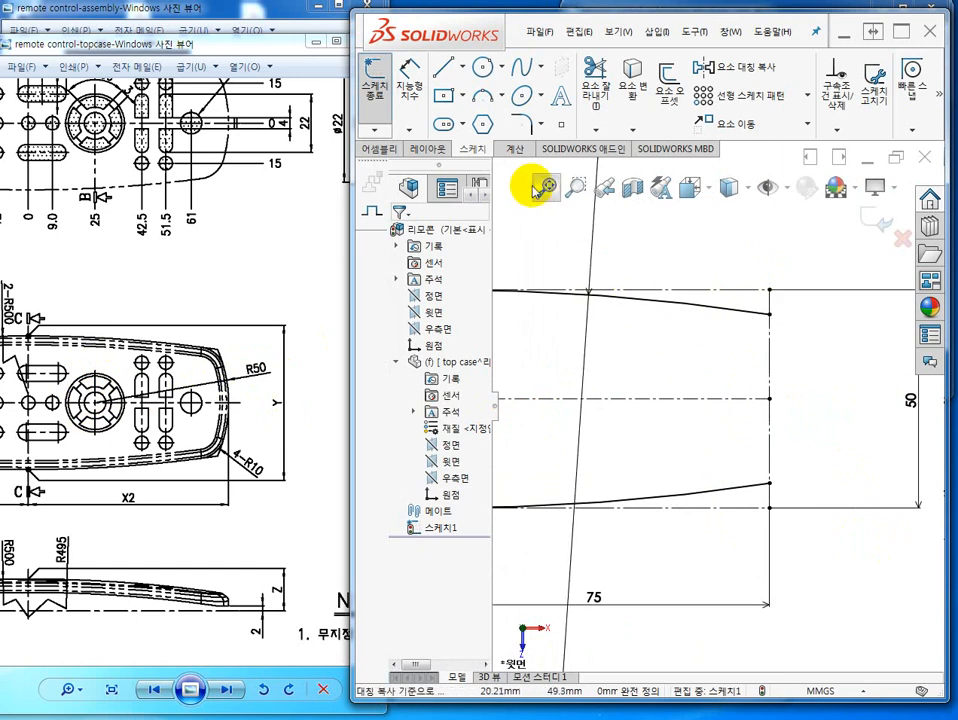
left_click(483, 99)
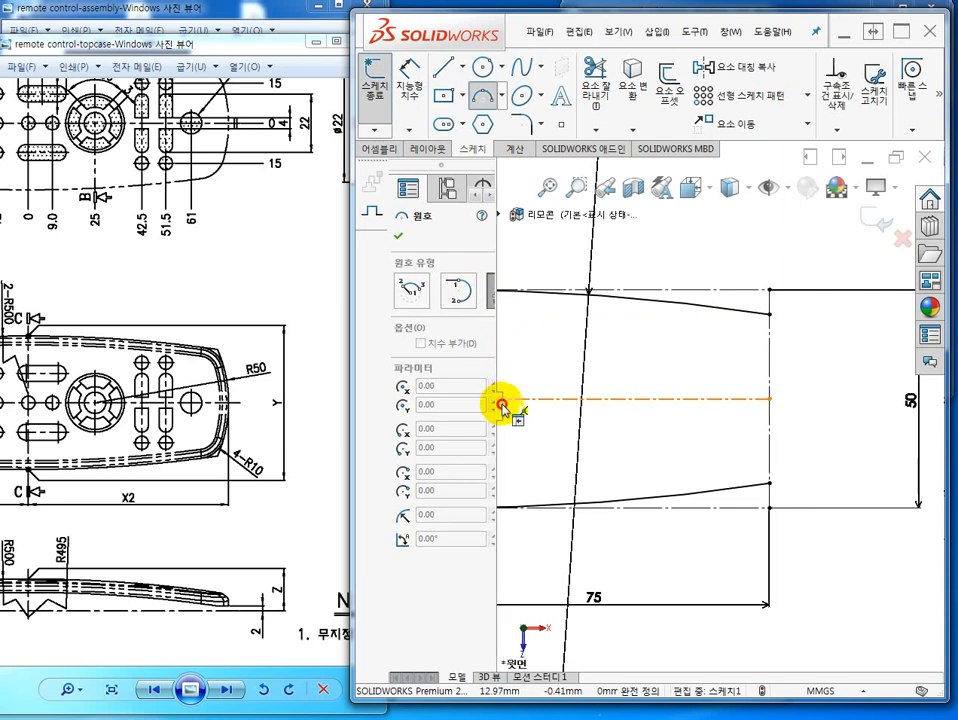
left_click_drag(498, 400, 533, 400)
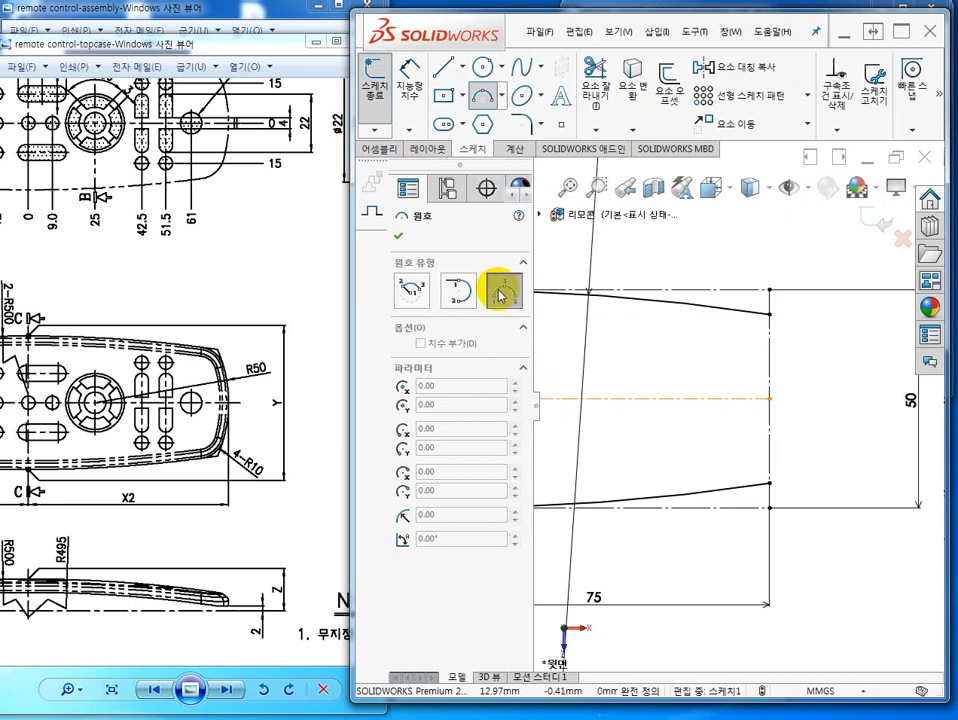
left_click(501, 293)
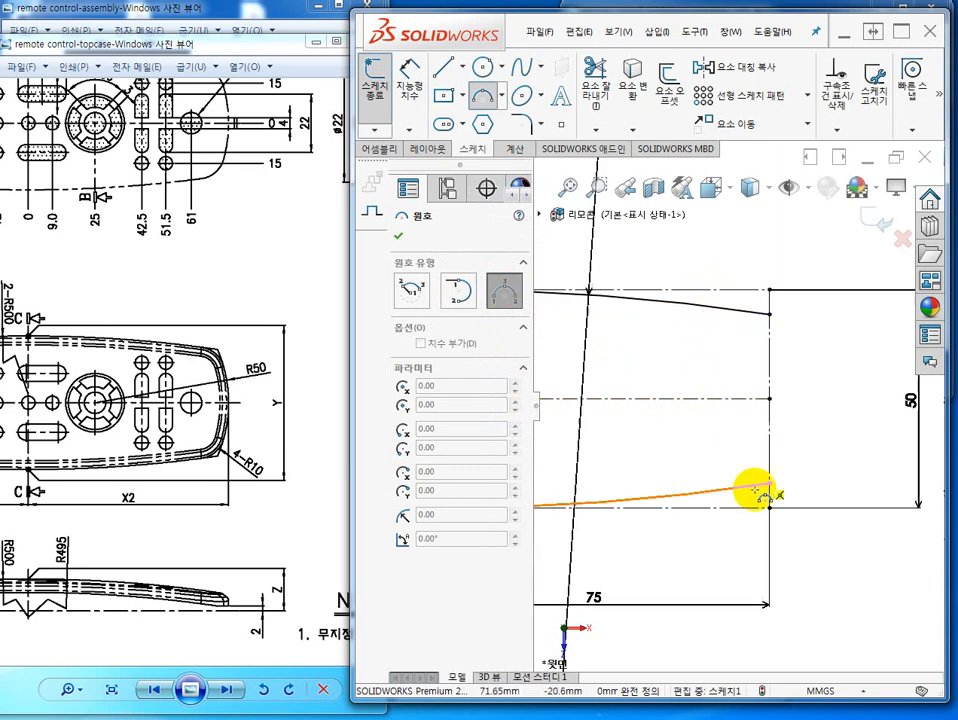
left_click(703, 306)
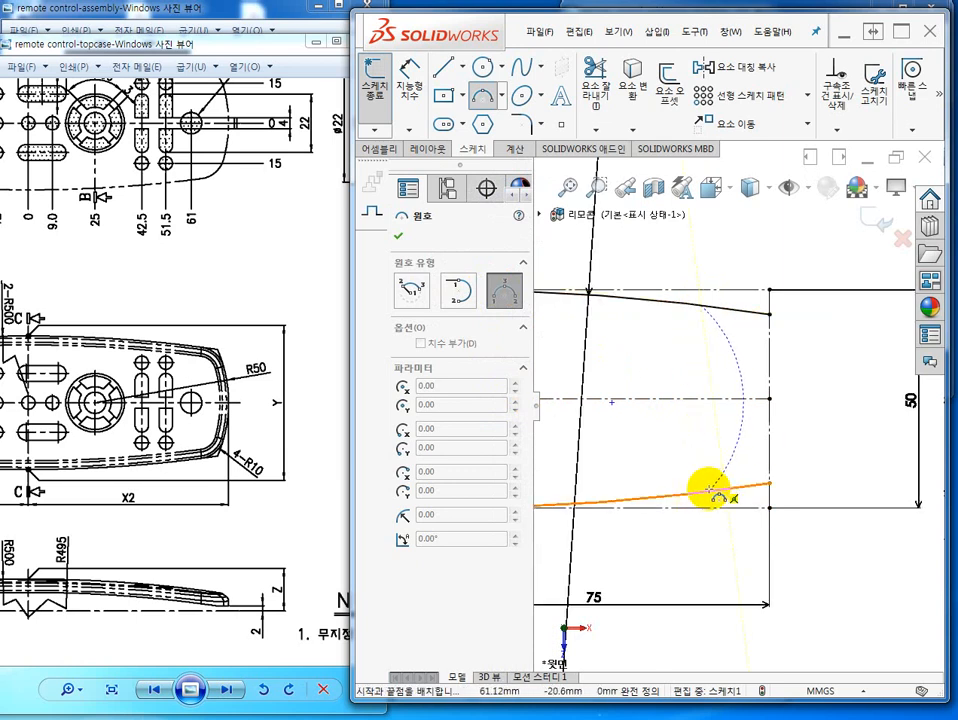
left_click(709, 489)
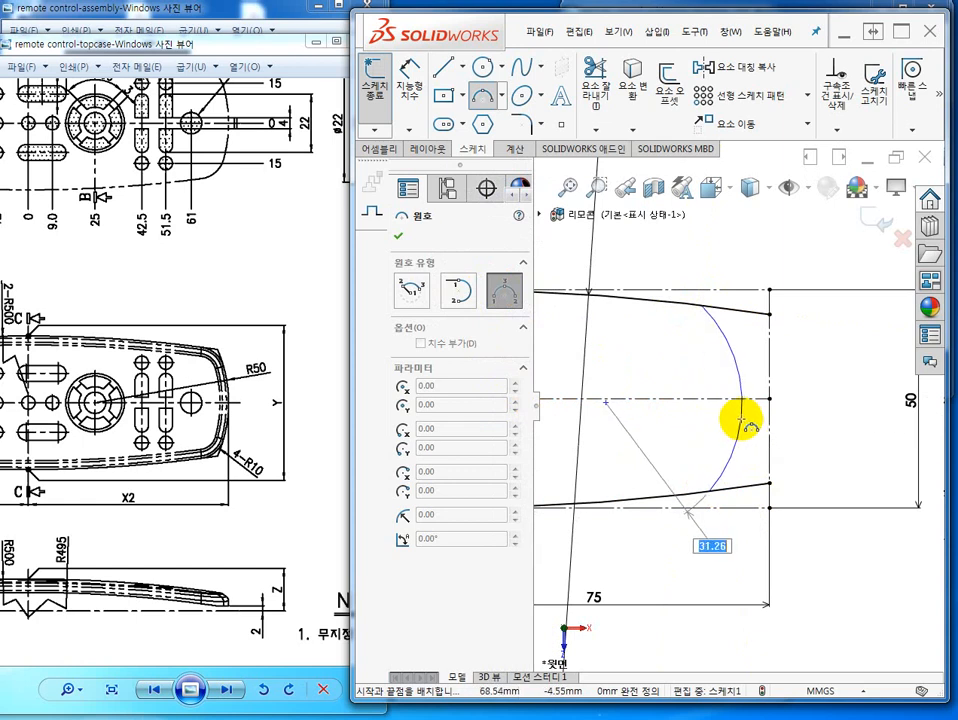
left_click(741, 420)
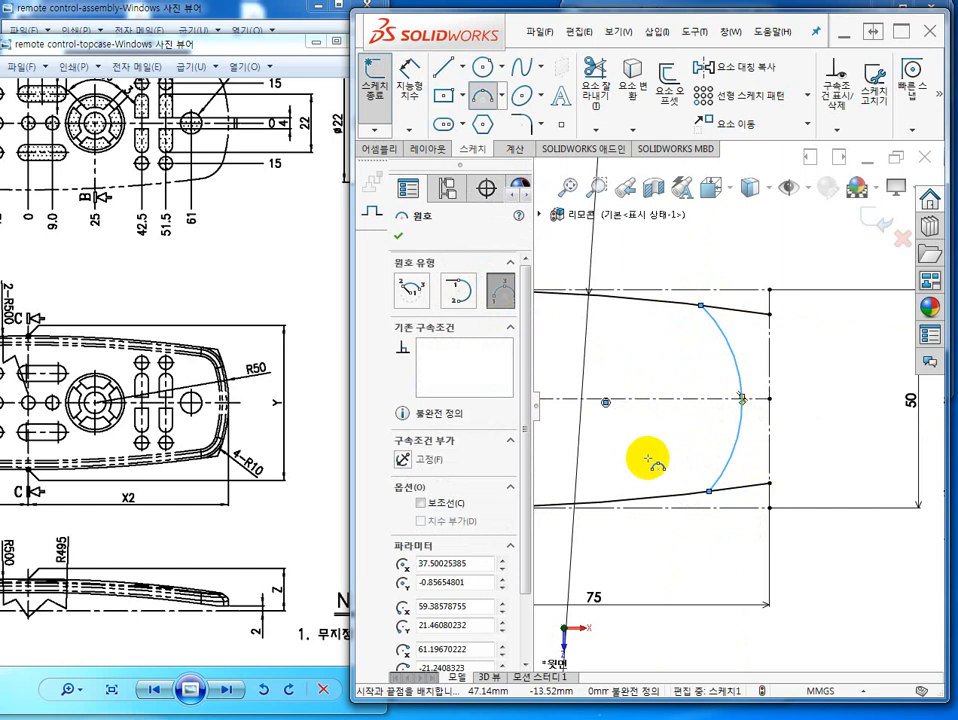
Step: Draw a three-point arc between the two R500 arcs near the left end, bulging outward and centered about 51 mm left of the origin
scroll(605, 490, "down", 3)
scroll(594, 497, "up", 6)
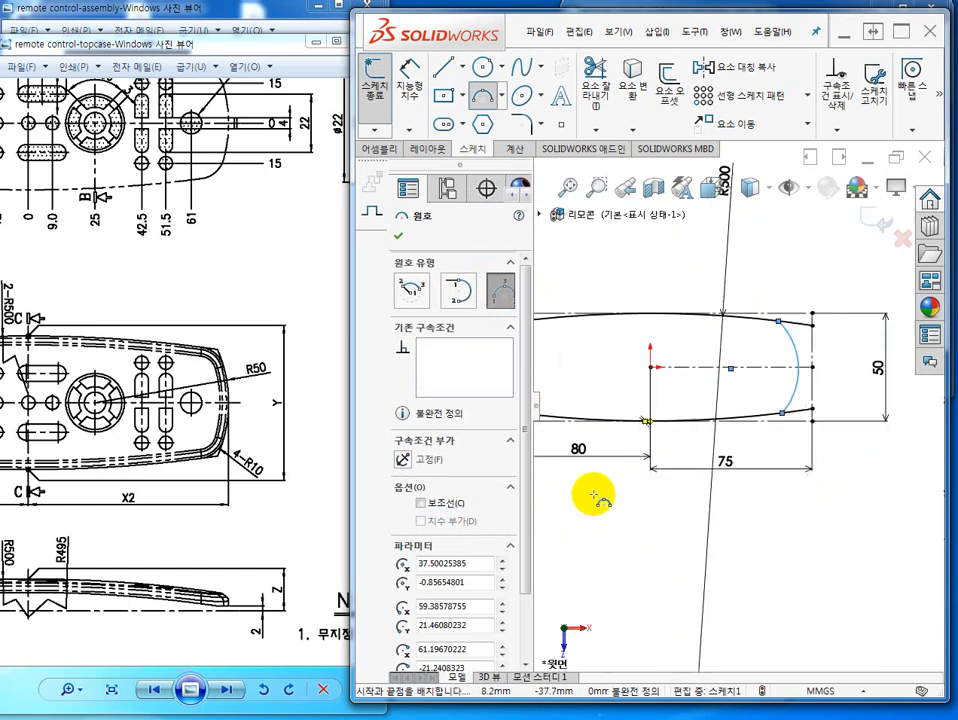
scroll(610, 460, "up", 3)
scroll(663, 391, "down", 8)
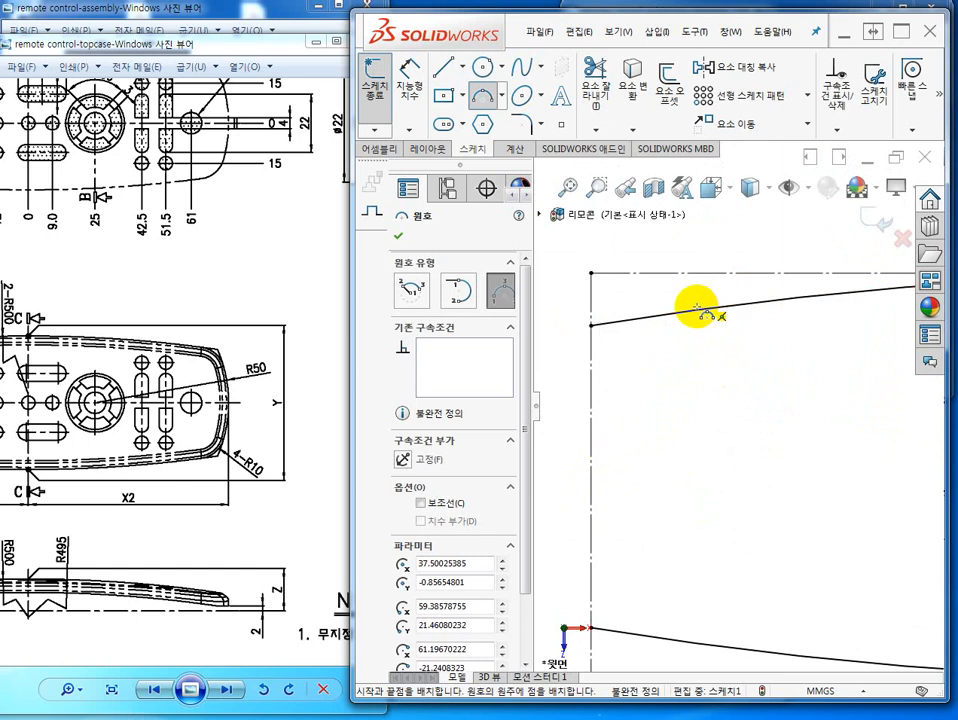
left_click(697, 310)
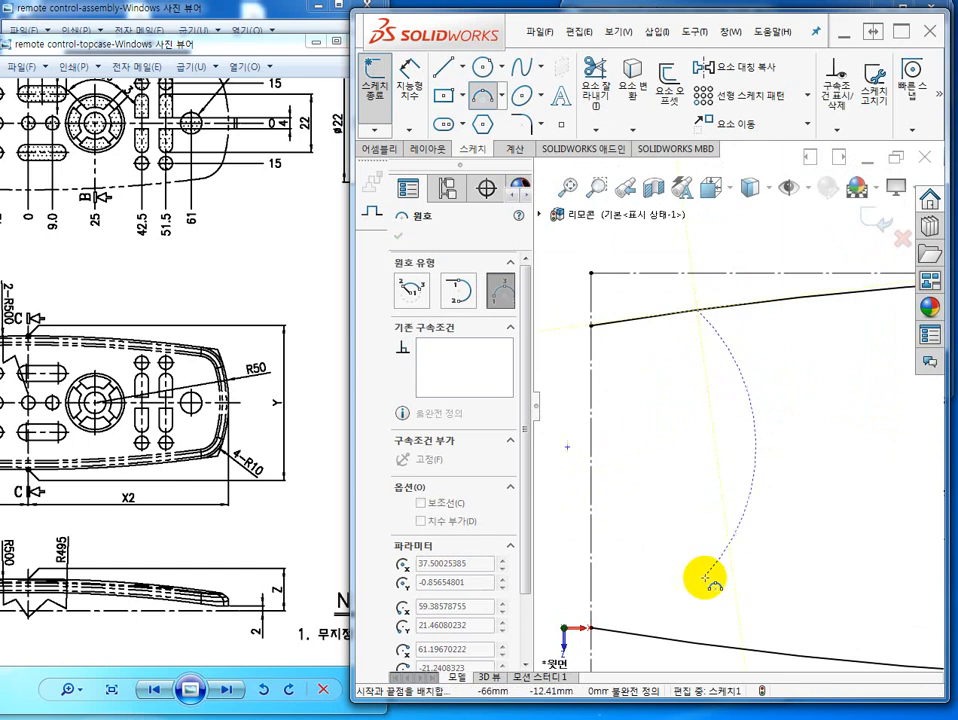
left_click(710, 647)
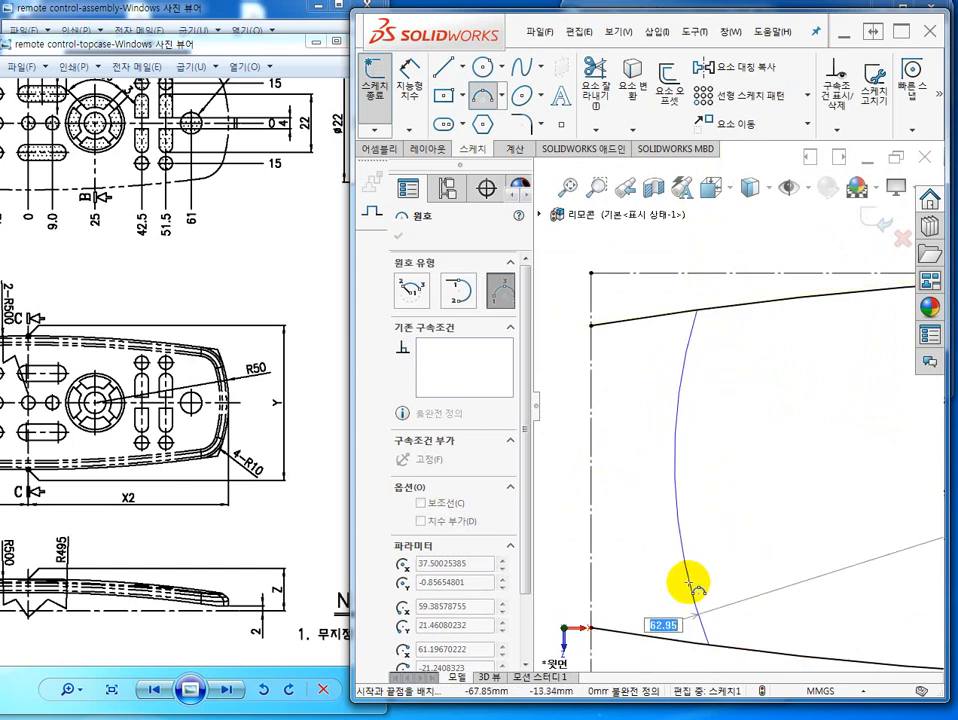
left_click(622, 518)
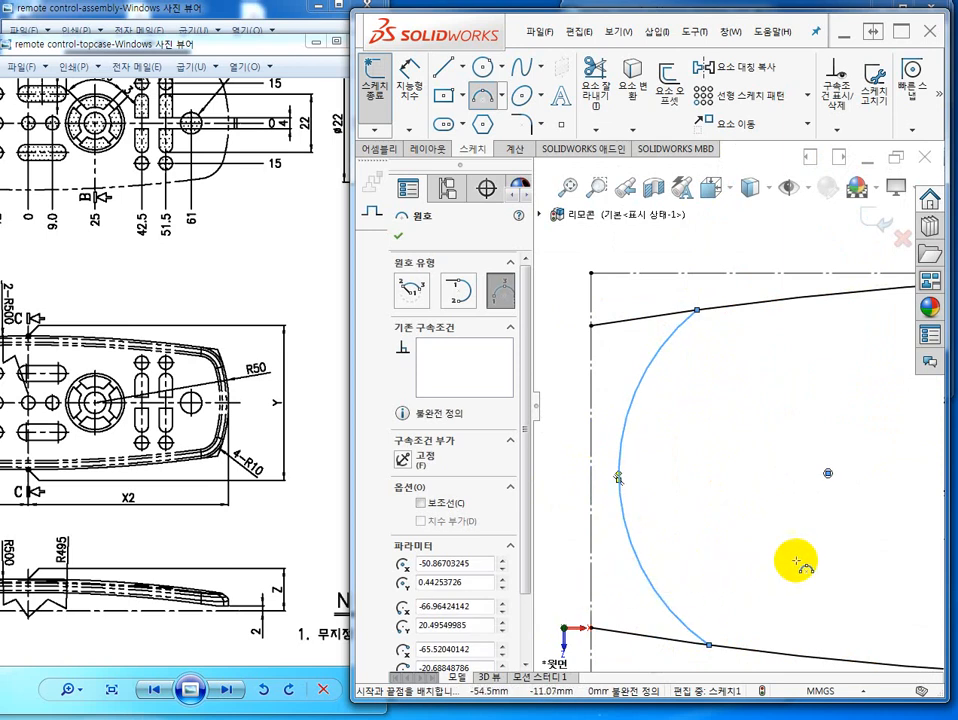
scroll(808, 556, "up", 5)
scroll(894, 453, "up", 4)
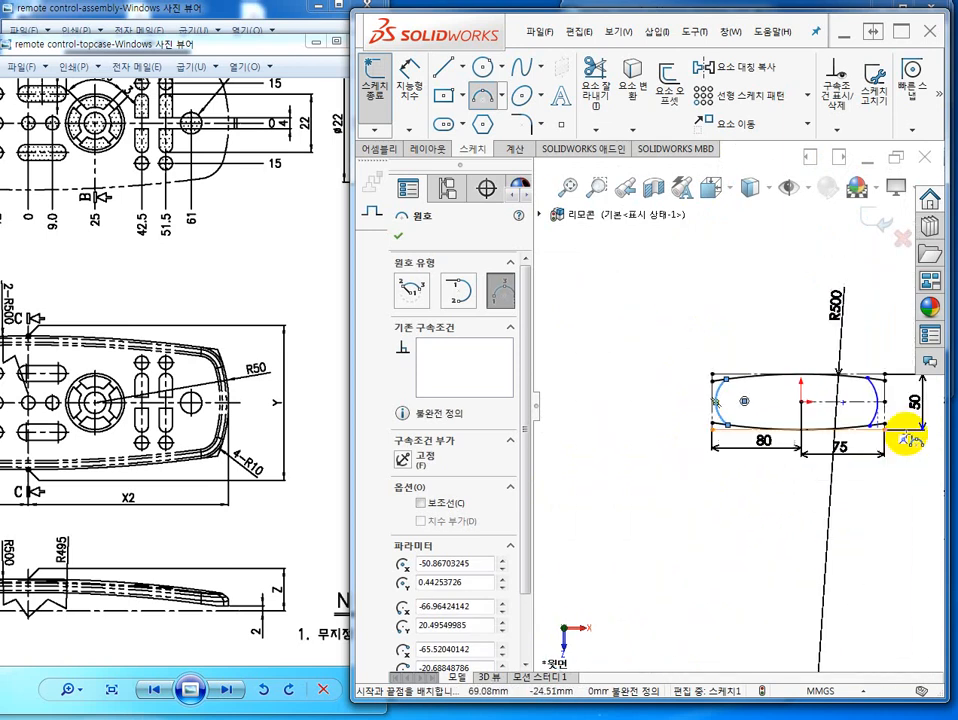
scroll(860, 402, "down", 5)
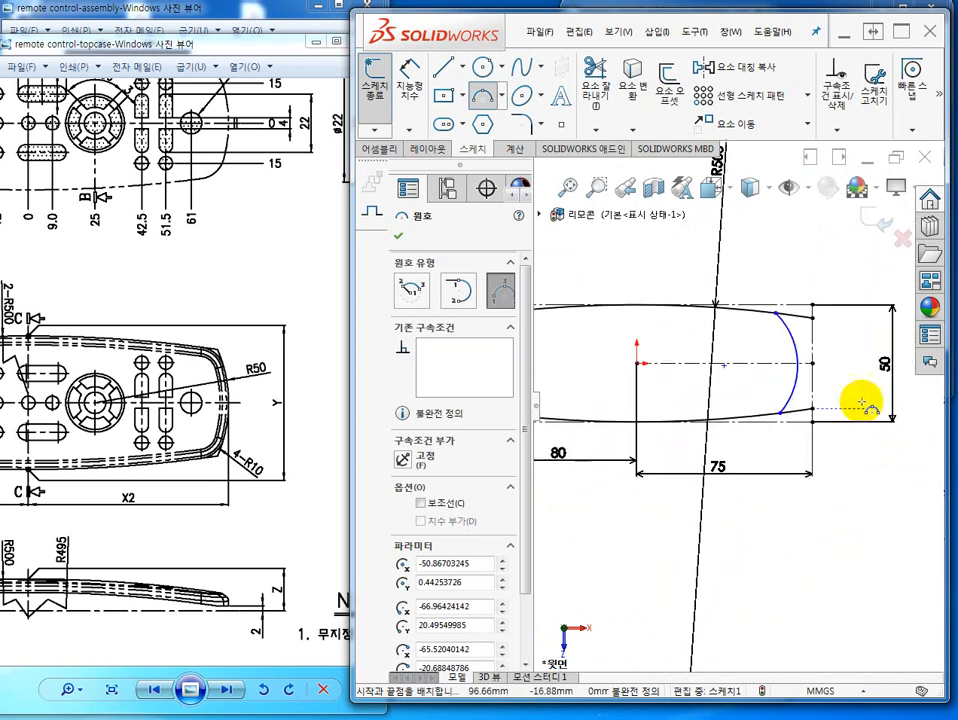
left_click(397, 238)
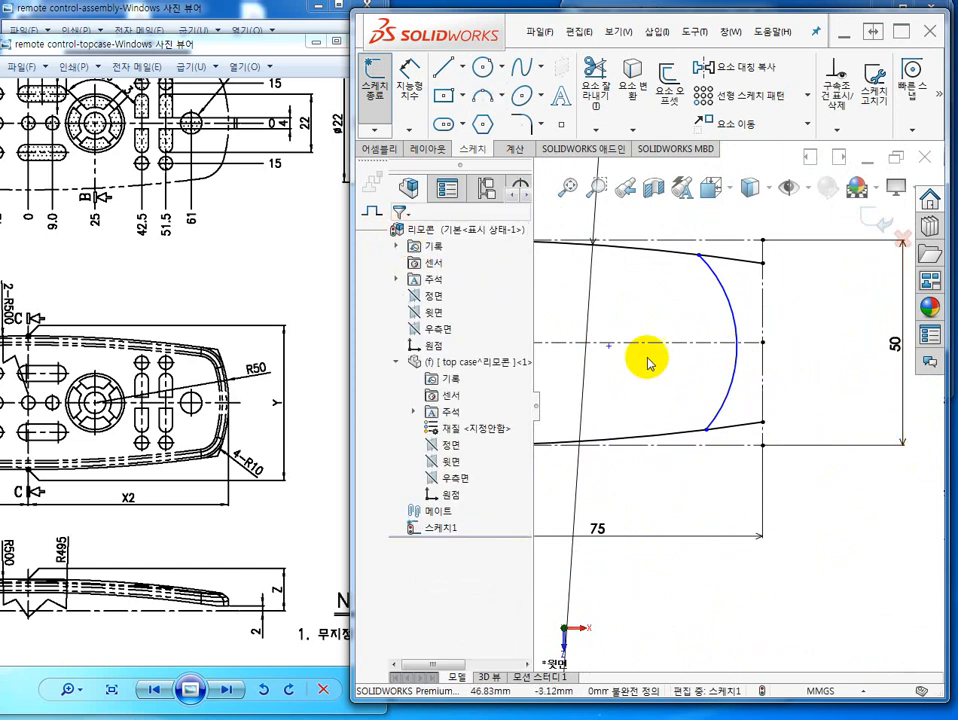
Step: Make the right end arc's center point coincident with the horizontal centerline
scroll(644, 350, "down", 2)
scroll(650, 342, "up", 3)
scroll(720, 383, "down", 2)
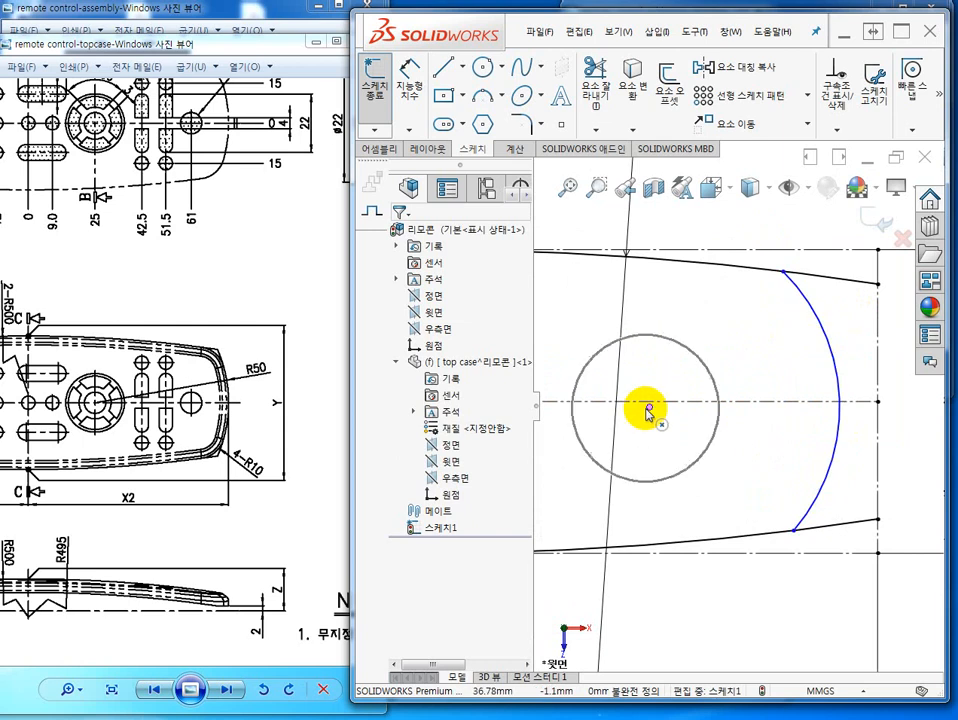
left_click(646, 409)
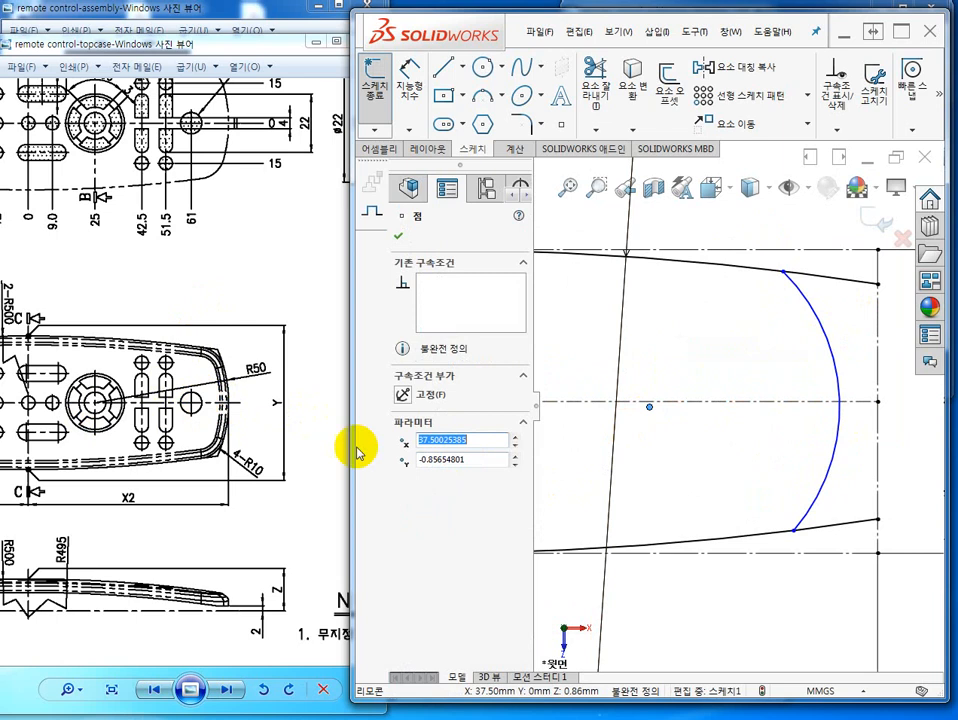
left_click(724, 402)
left_click(649, 404, "ctrl")
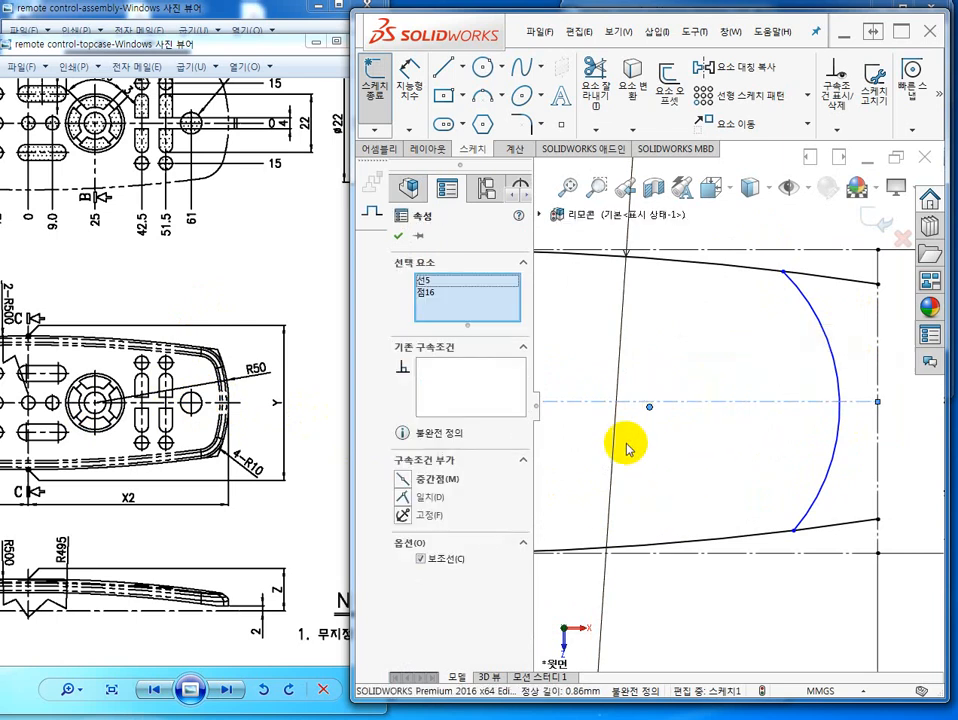
left_click(404, 497)
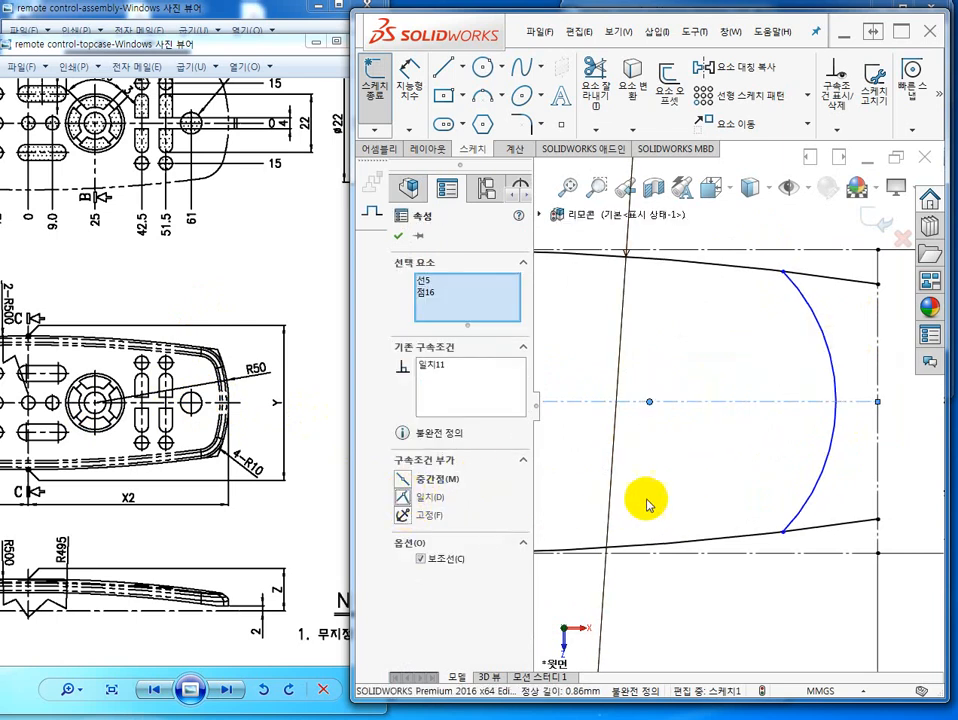
left_click(648, 498)
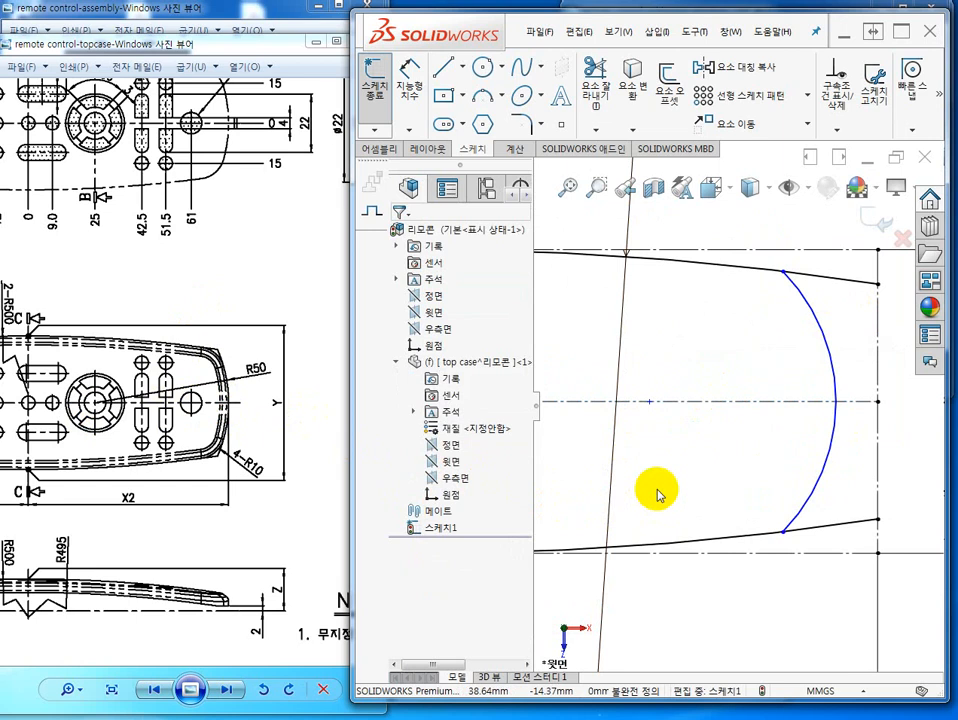
Step: Make the right end arc tangent to the construction rectangle's right side
left_click(828, 344)
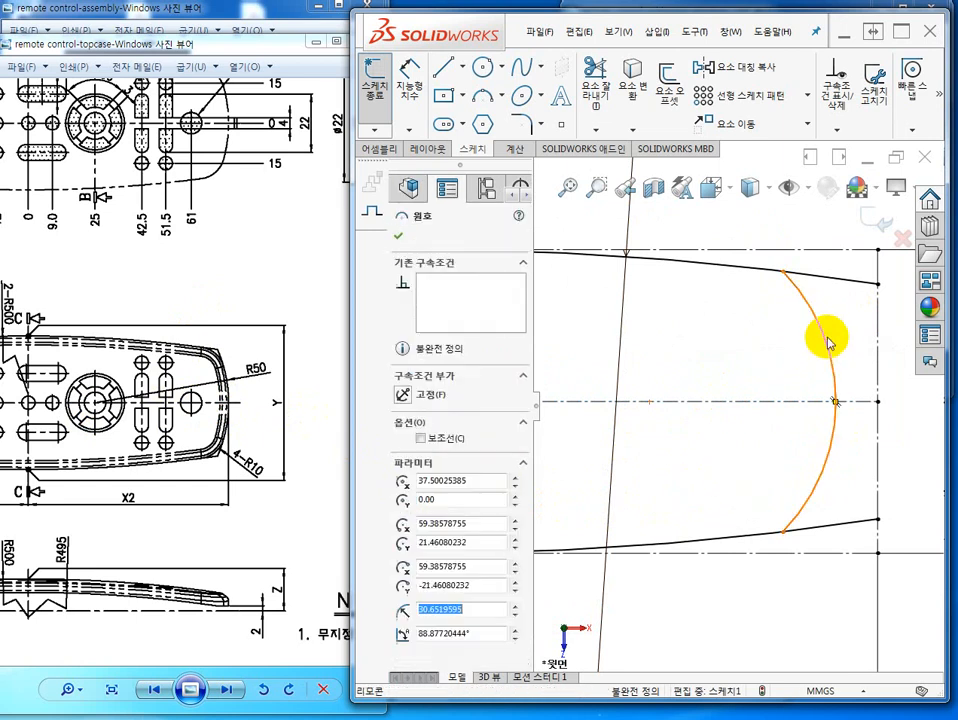
left_click(879, 383, "ctrl")
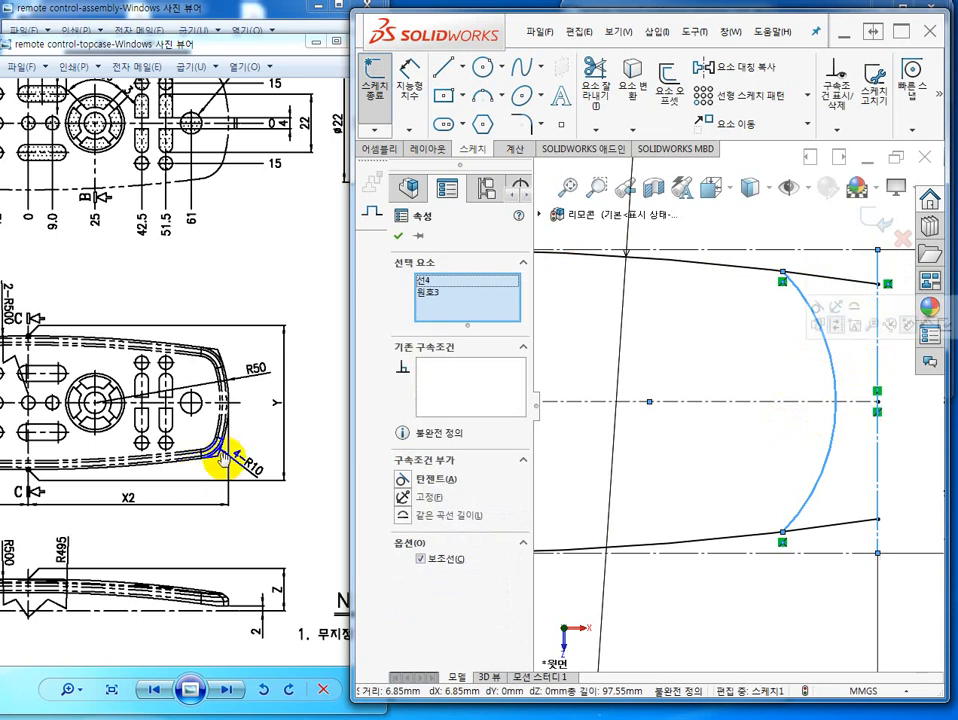
left_click(400, 482)
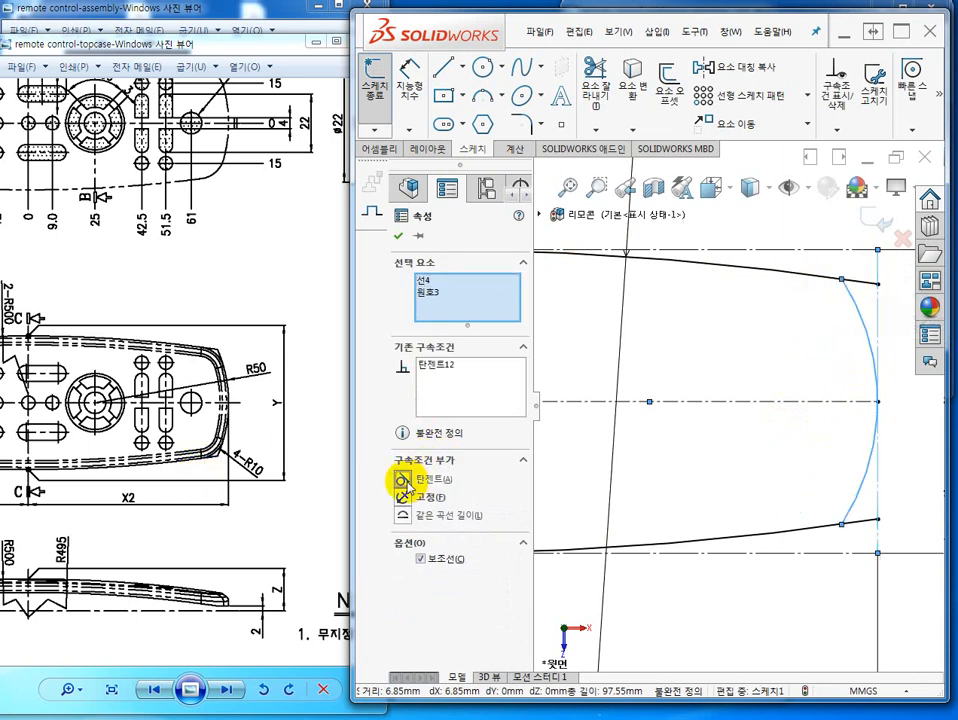
left_click(689, 484)
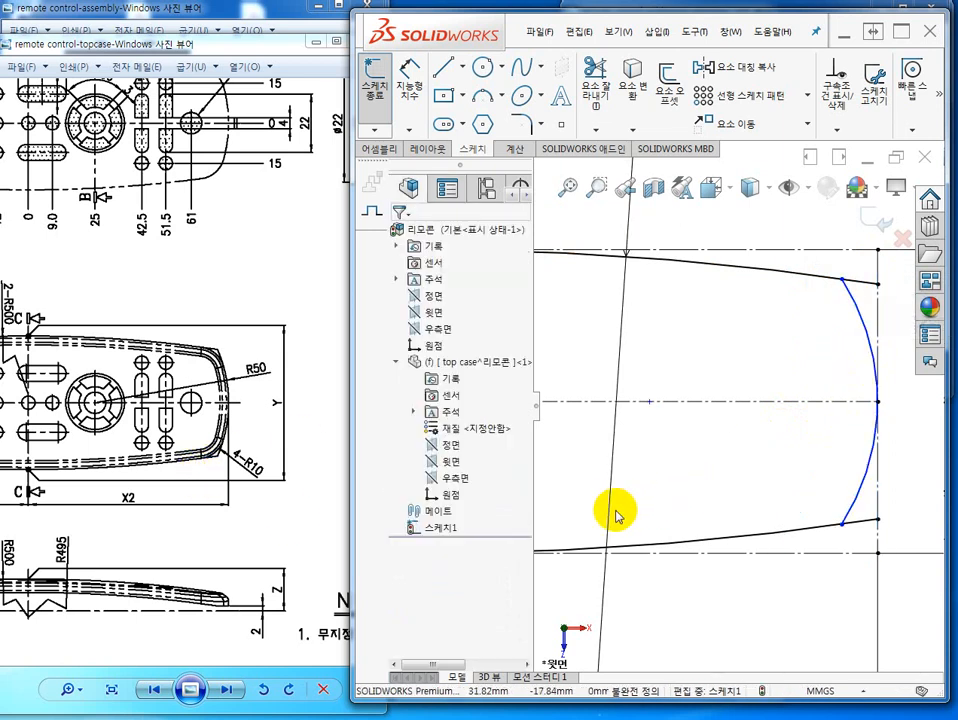
Step: Align the left end arc's center point horizontally with the sketch origin
scroll(600, 508, "up", 5)
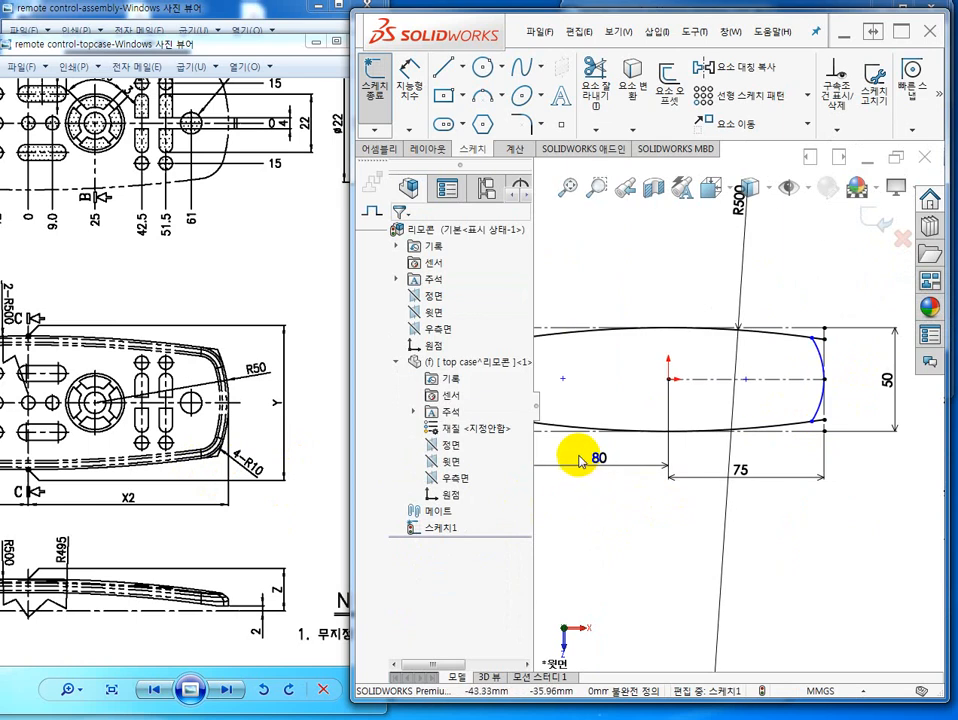
scroll(600, 430, "up", 3)
scroll(660, 404, "down", 8)
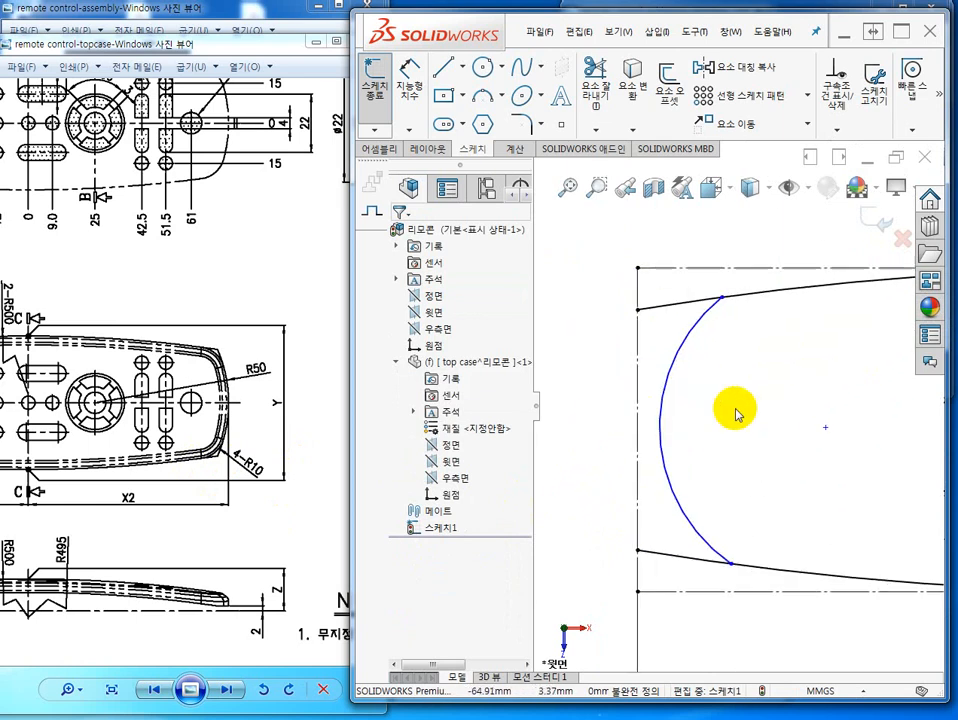
scroll(737, 415, "up", 3)
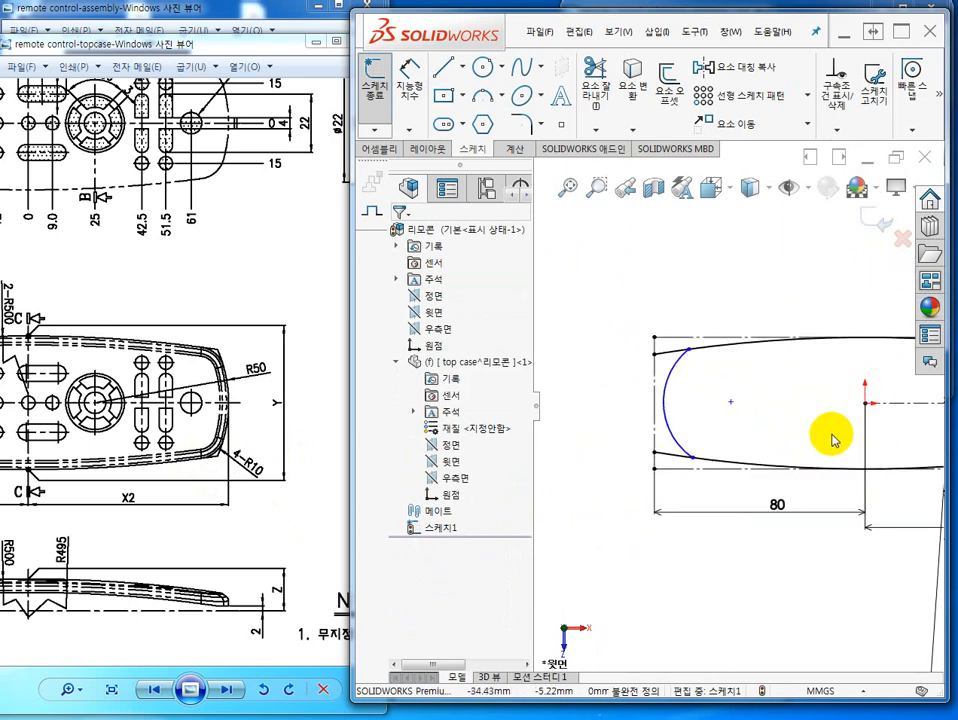
left_click(732, 402)
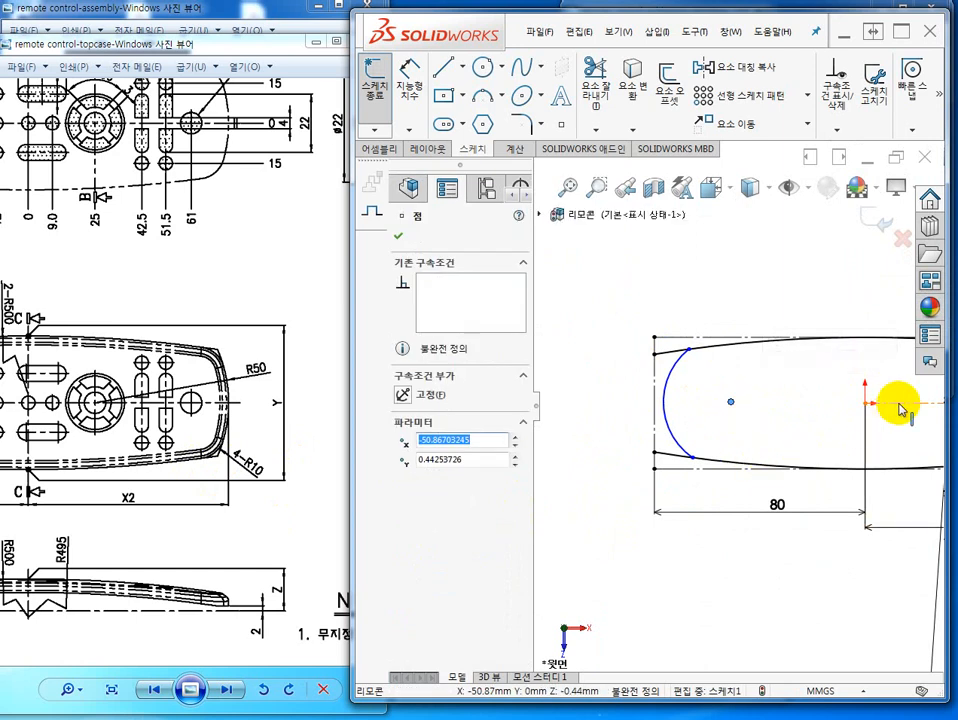
left_click(865, 405, "ctrl")
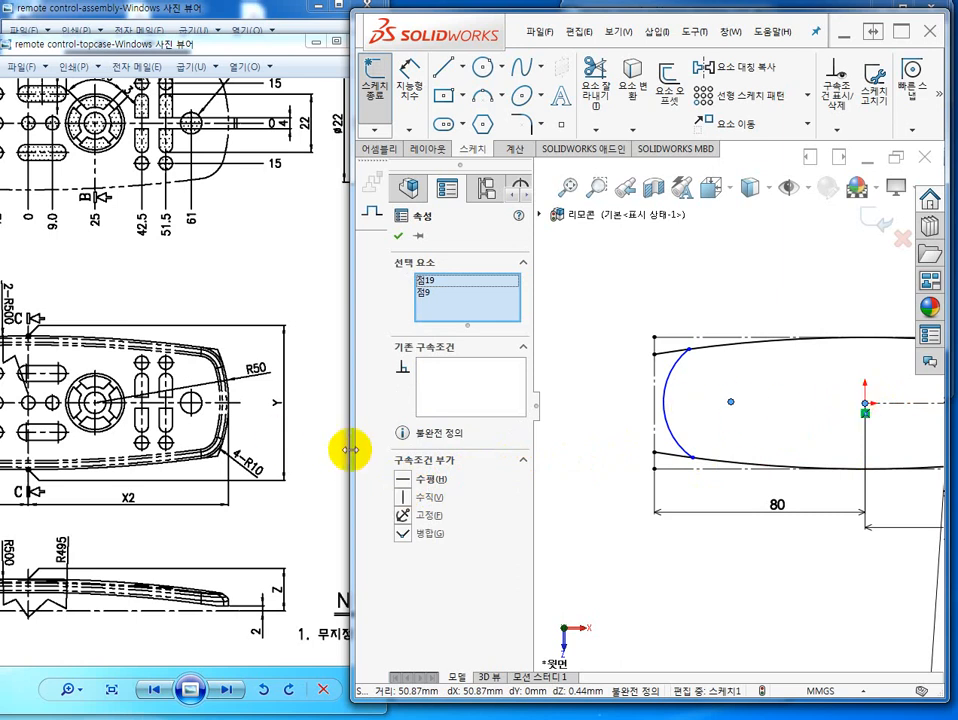
left_click(402, 480)
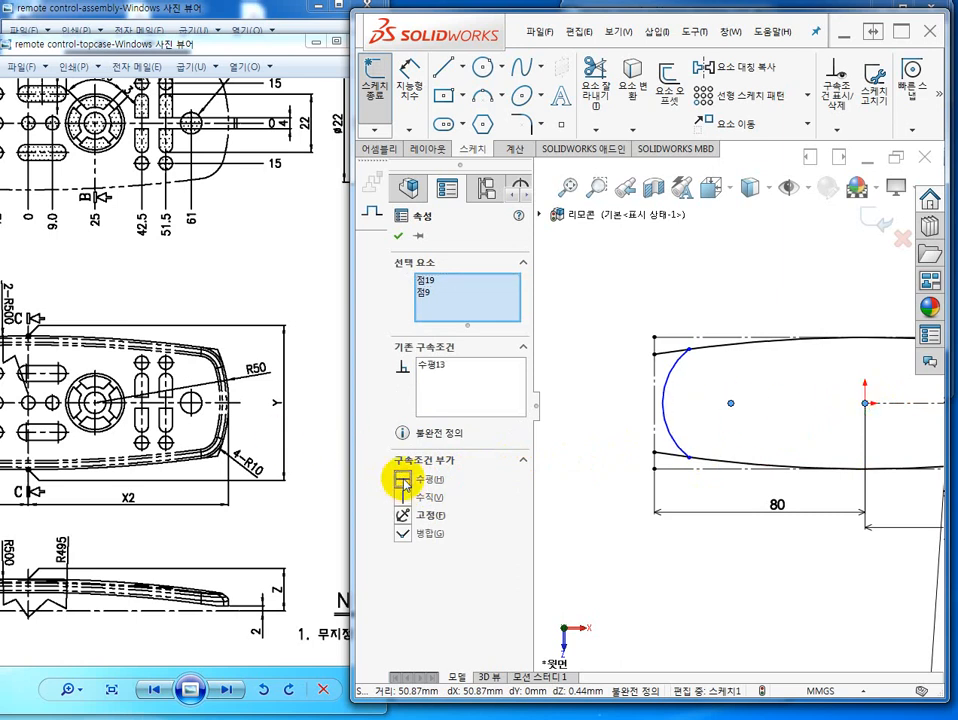
left_click(655, 600)
Step: Make the left end arc tangent to the construction rectangle's left side
scroll(663, 410, "down", 3)
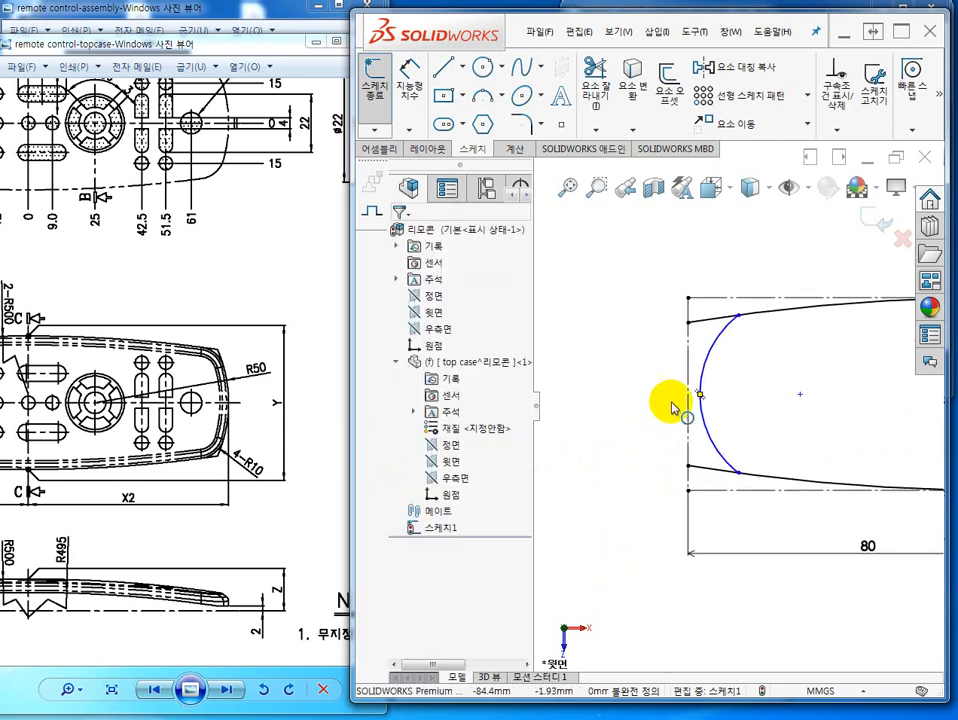
left_click(700, 408)
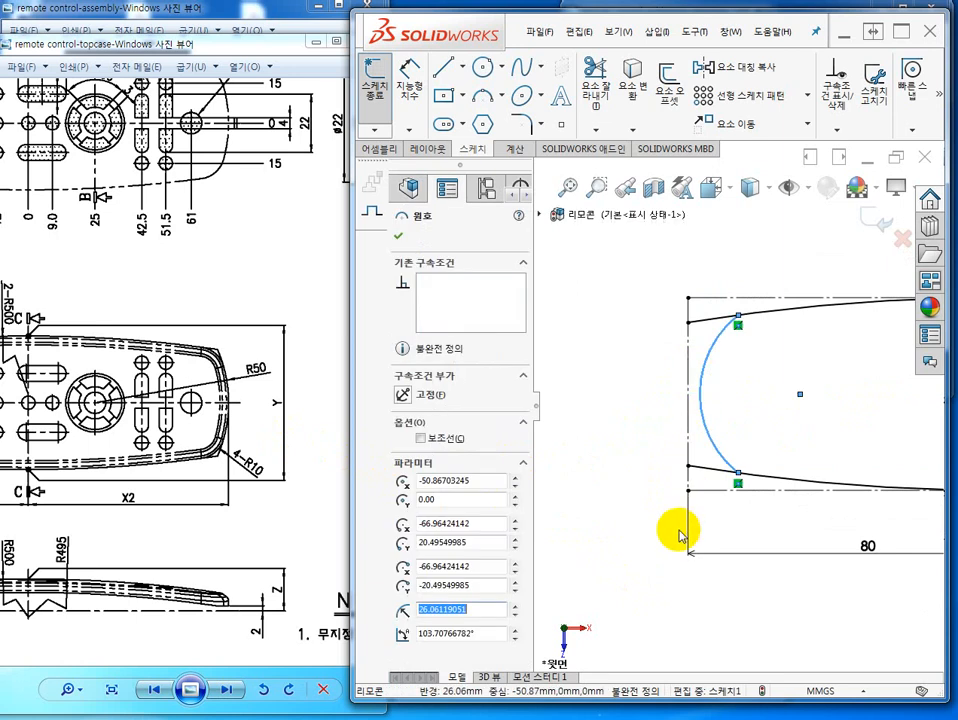
left_click(688, 366, "ctrl")
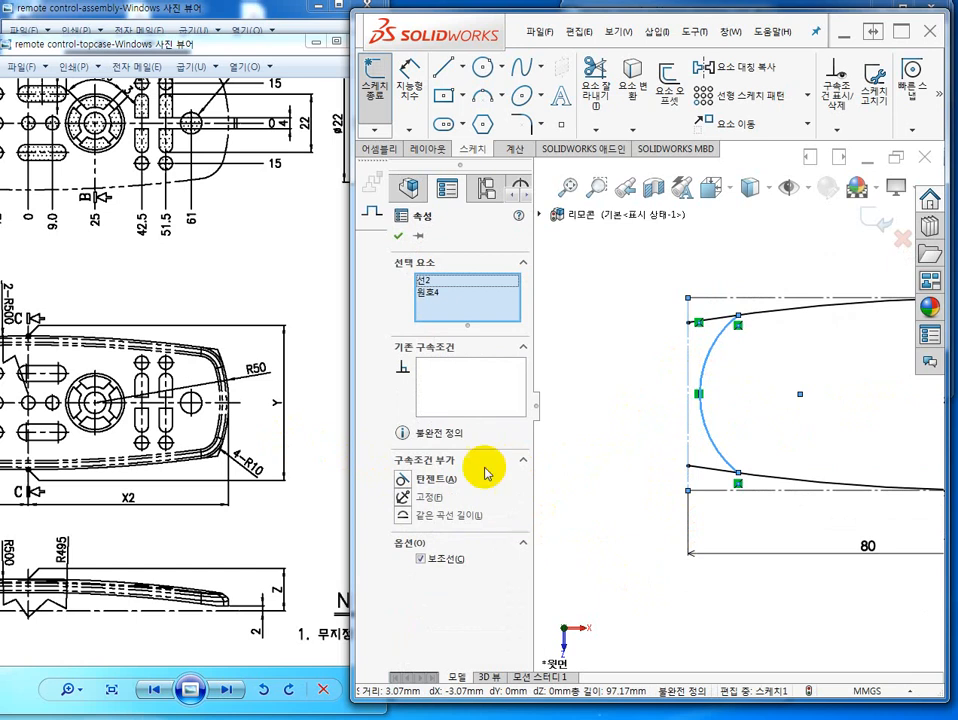
left_click(400, 481)
left_click(635, 577)
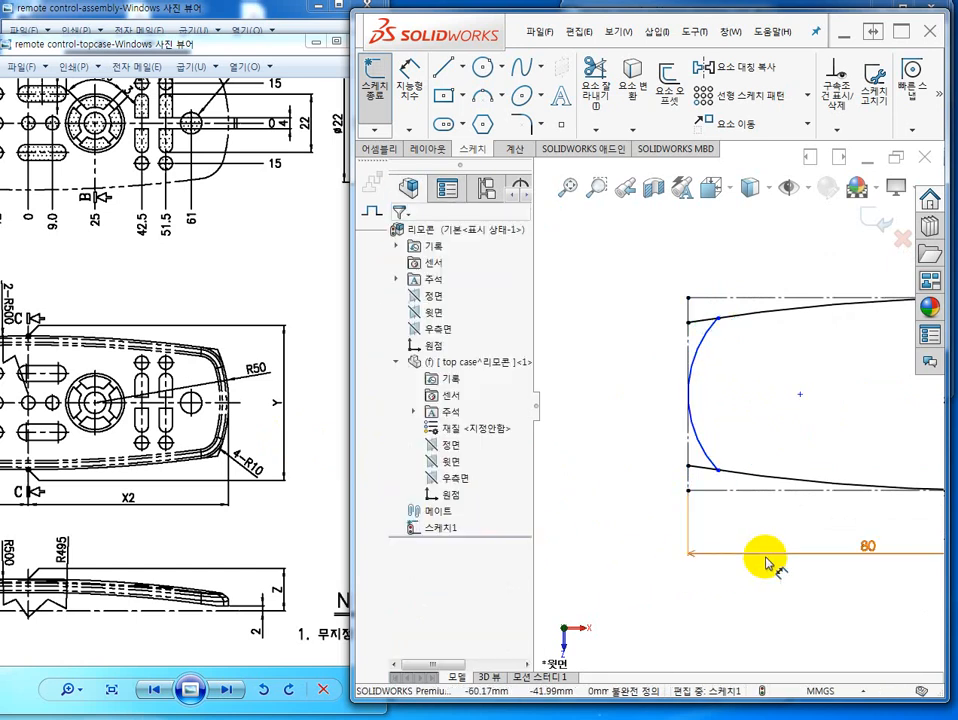
Step: Dimension the right end arc's radius and set it to 50 mm
scroll(834, 538, "down", 7)
scroll(834, 518, "up", 9)
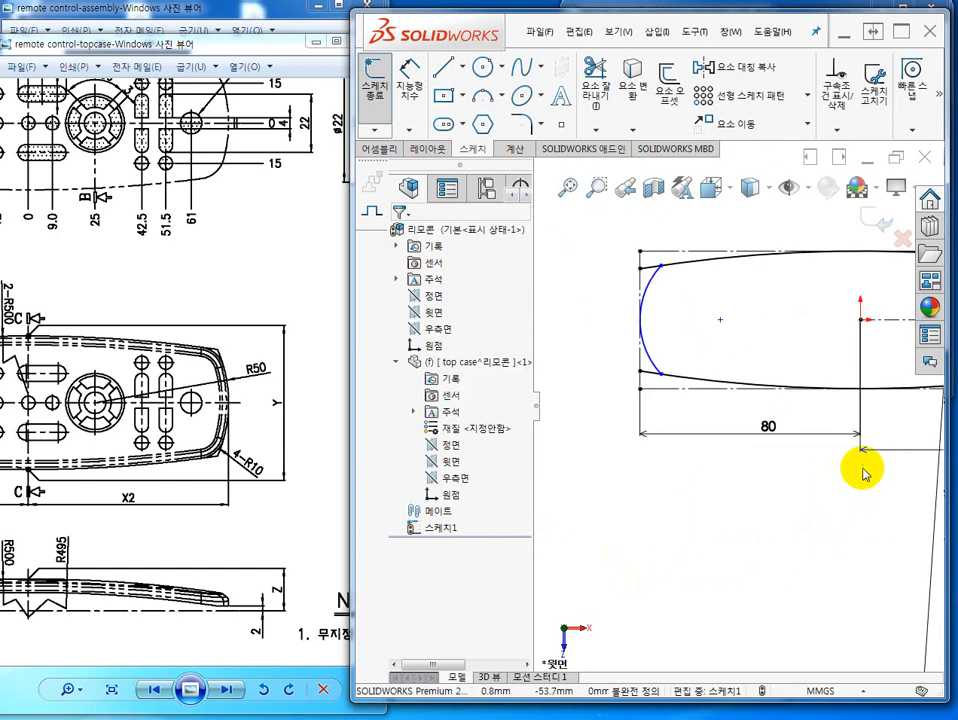
scroll(875, 445, "up", 3)
scroll(877, 374, "down", 7)
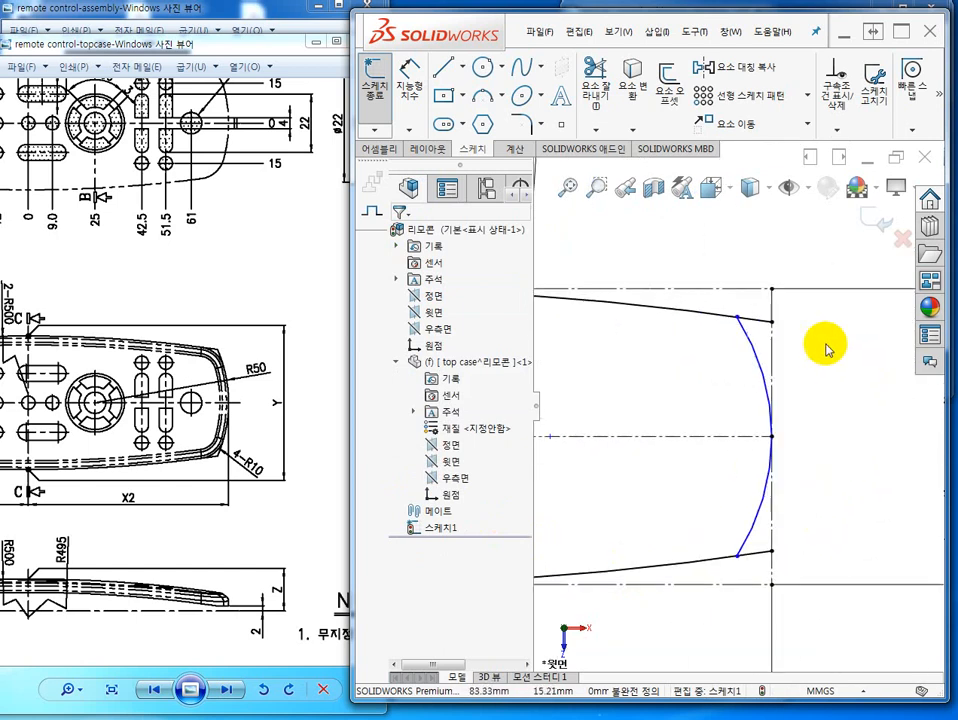
scroll(826, 349, "down", 2)
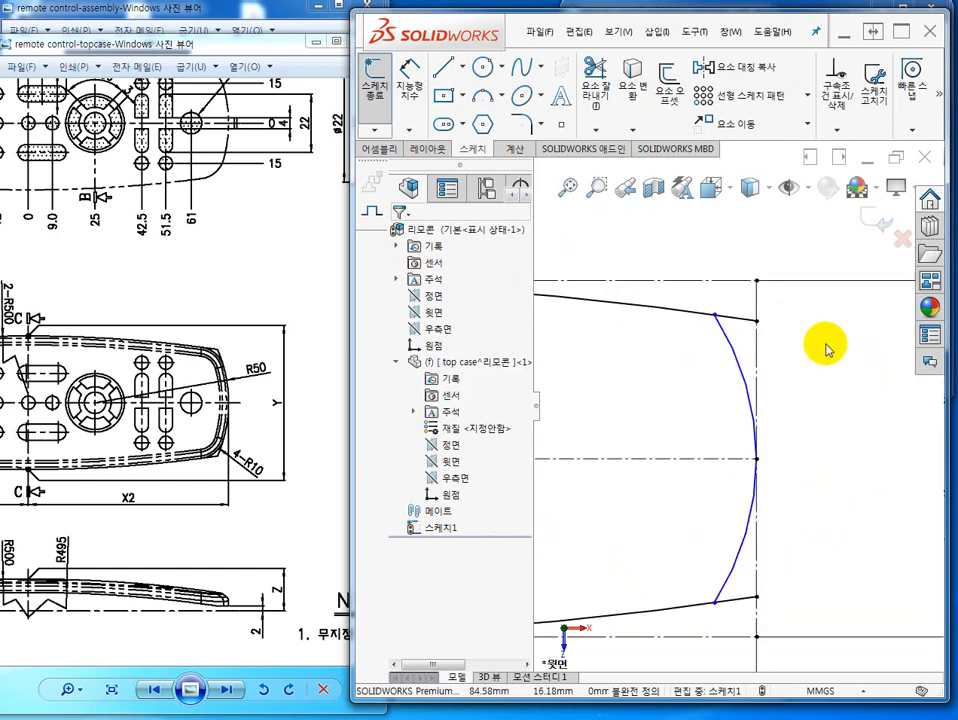
left_click(410, 80)
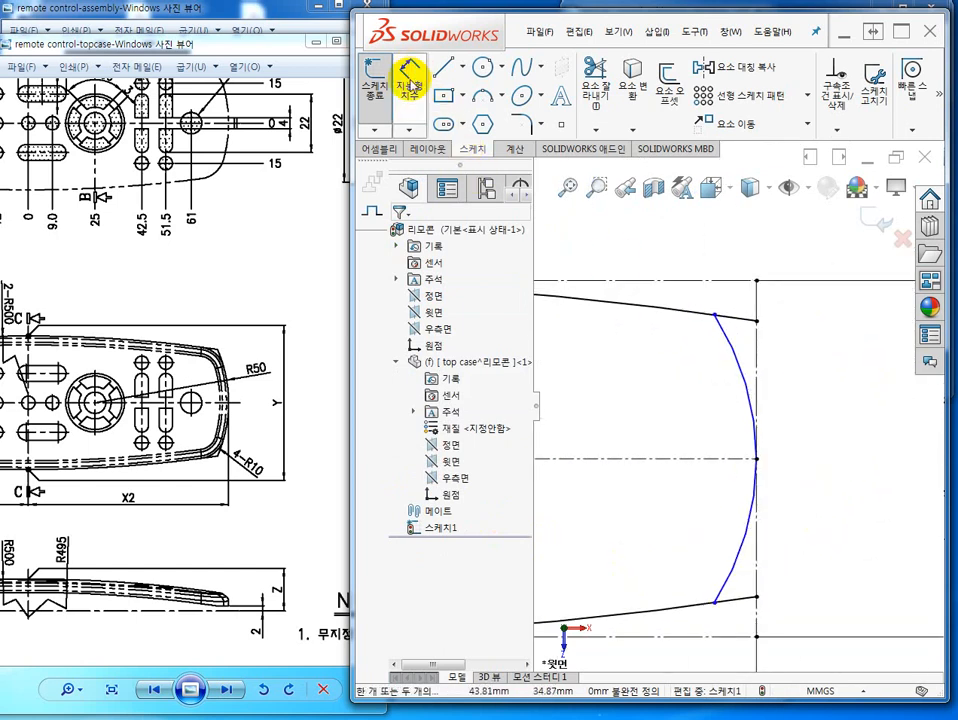
left_click(750, 390)
left_click(822, 391)
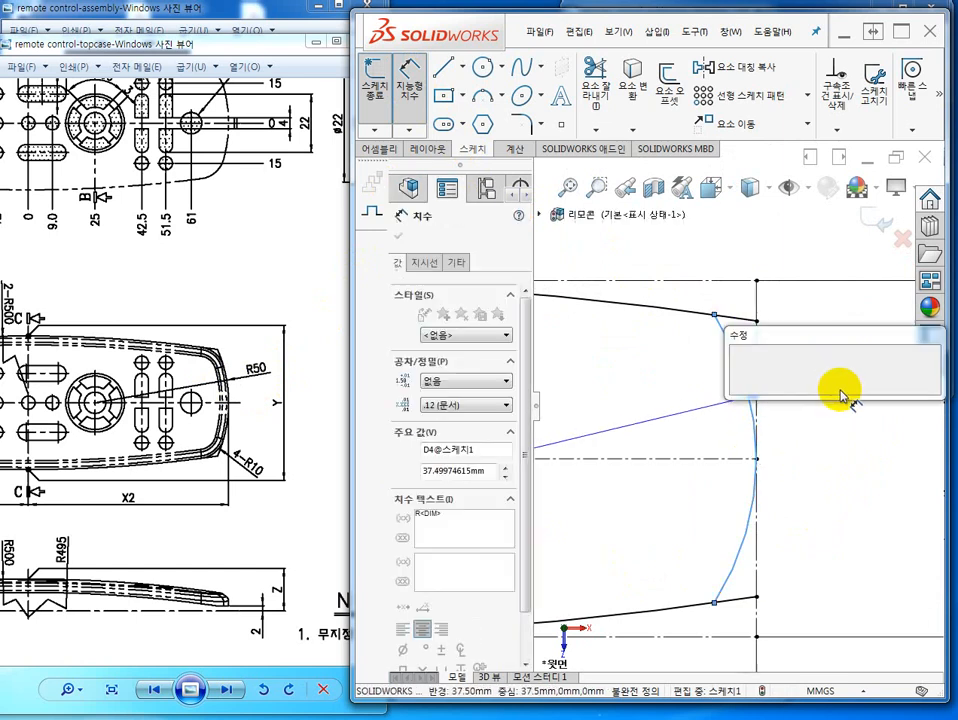
type("50")
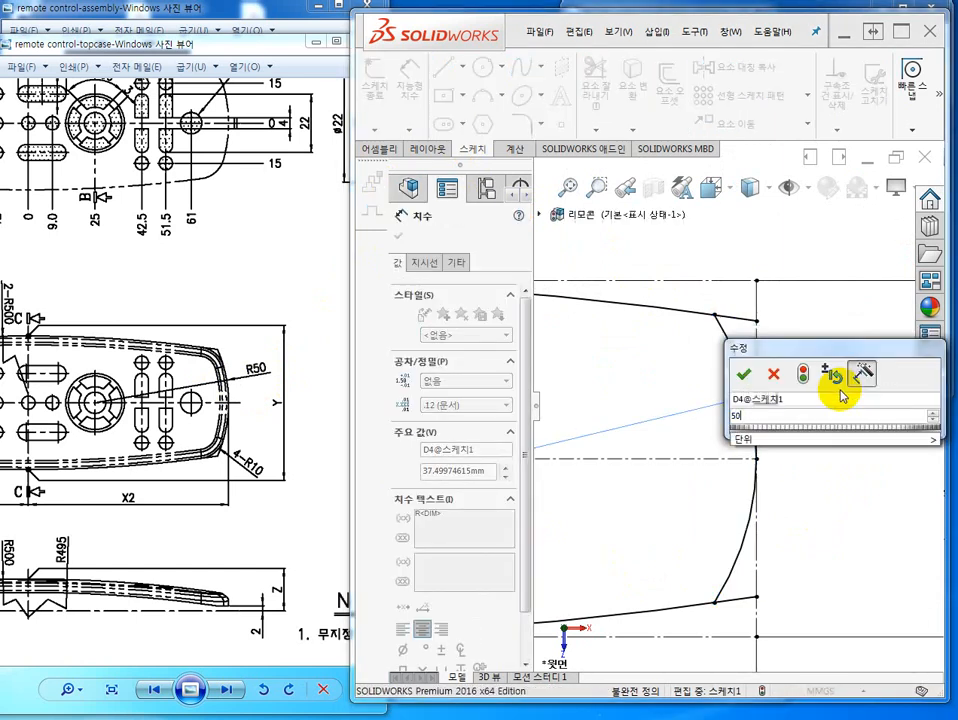
key("Return")
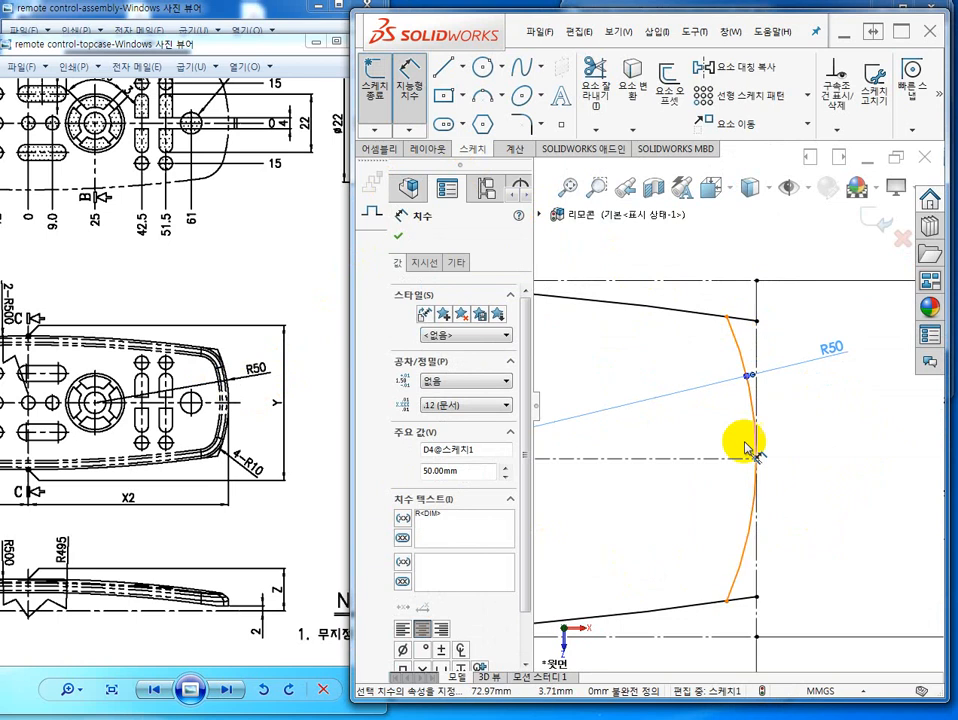
Step: Bring the left end of the top case reference drawing into view and dimension the left end arc's radius as 30 mm
left_click_drag(28, 453, 327, 465)
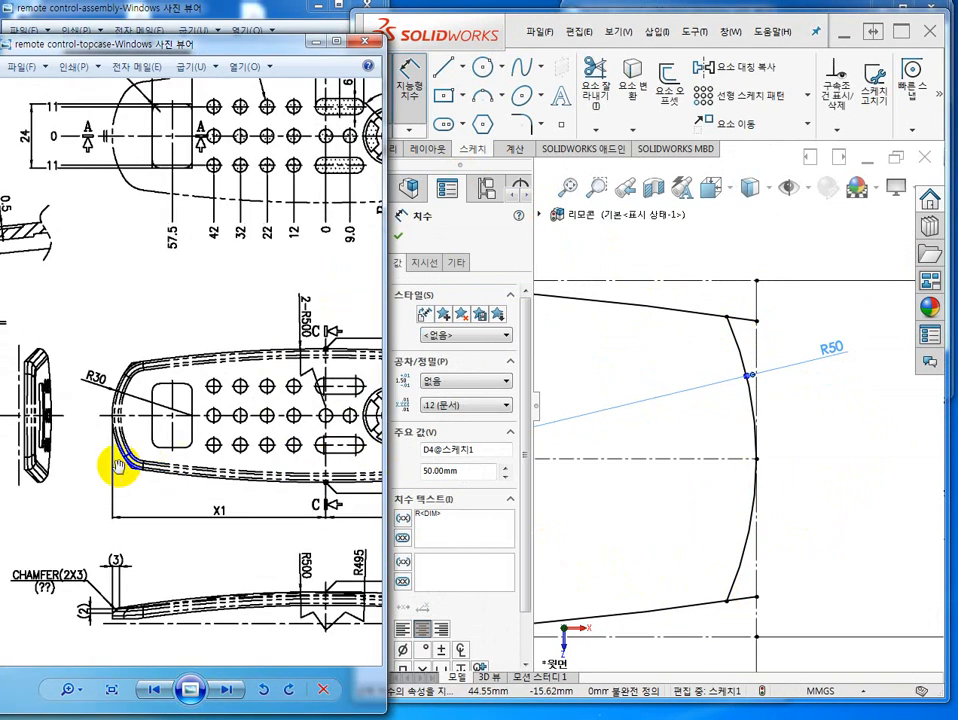
left_click_drag(117, 465, 92, 468)
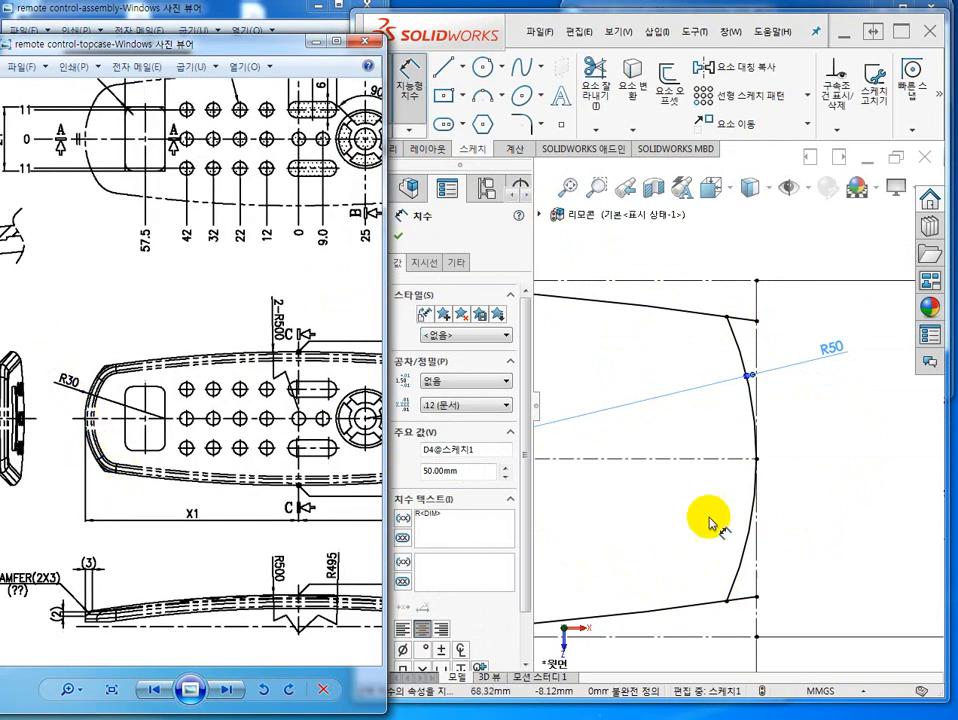
left_click(659, 536)
scroll(637, 561, "down", 4)
scroll(640, 565, "up", 10)
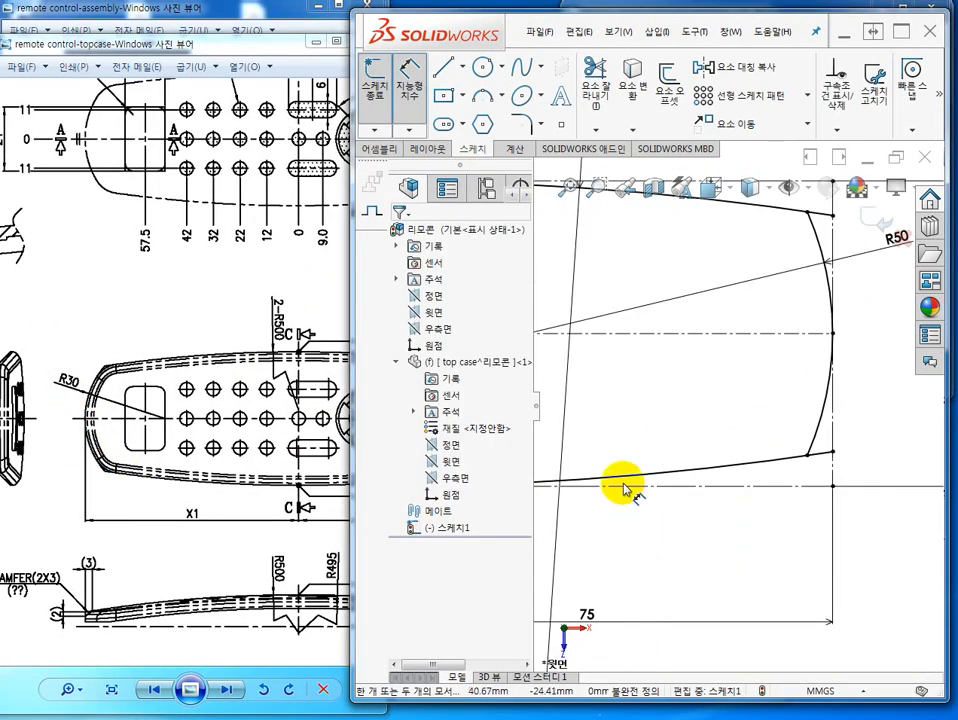
scroll(630, 398, "down", 7)
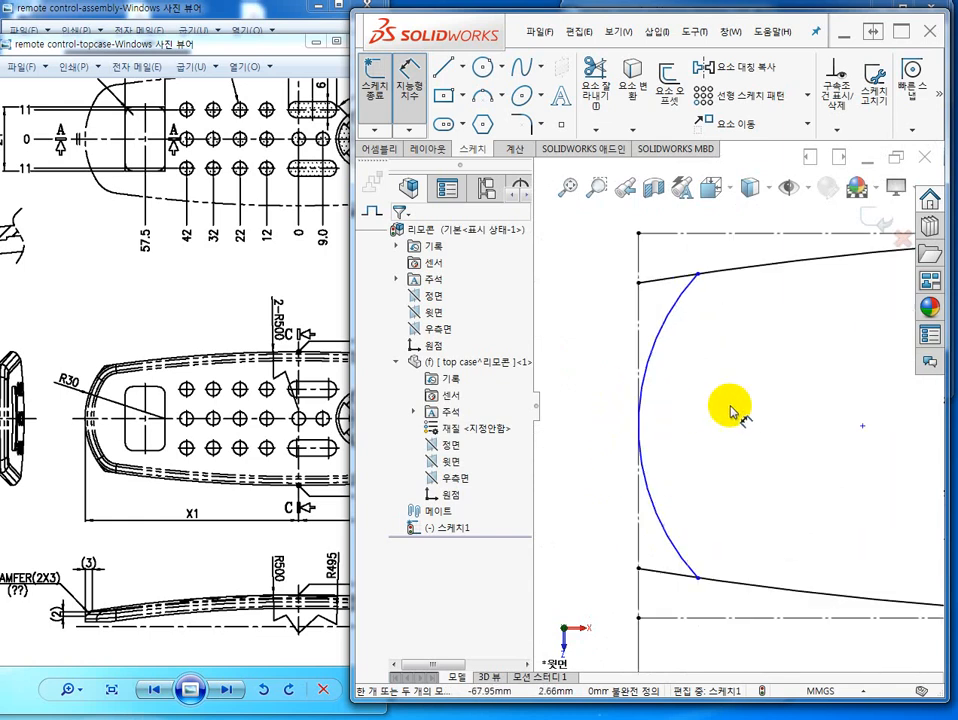
left_click(660, 342)
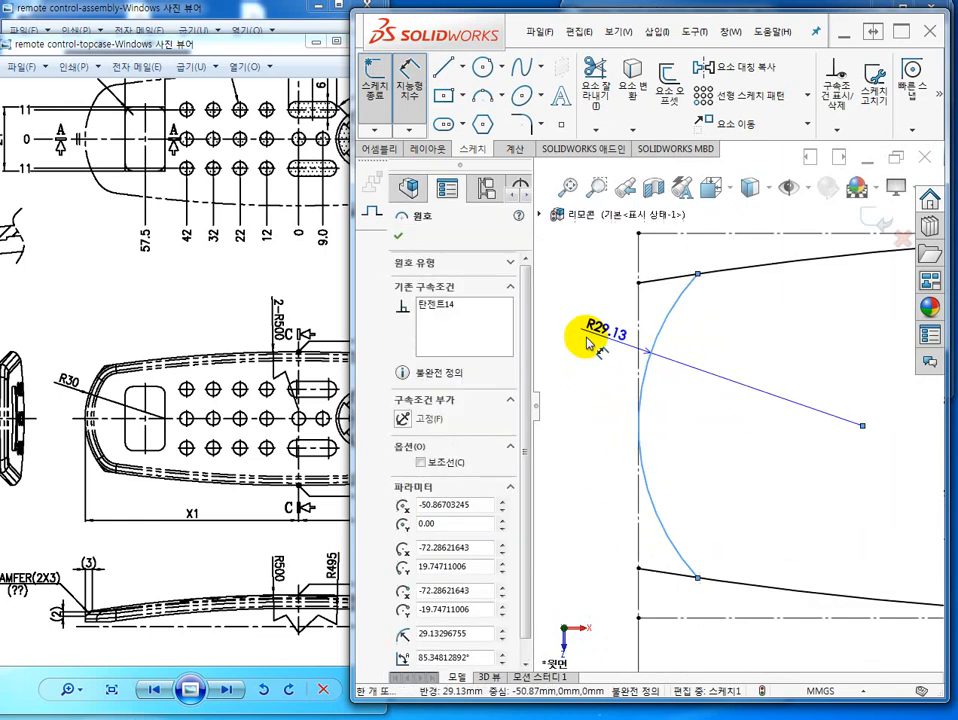
left_click(576, 333)
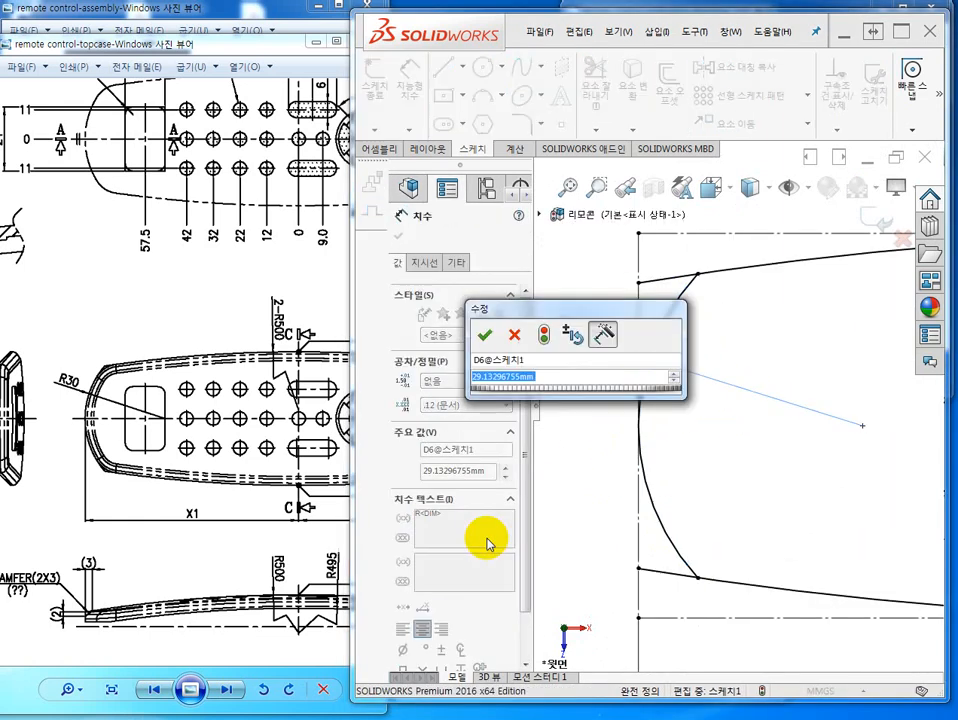
type("30")
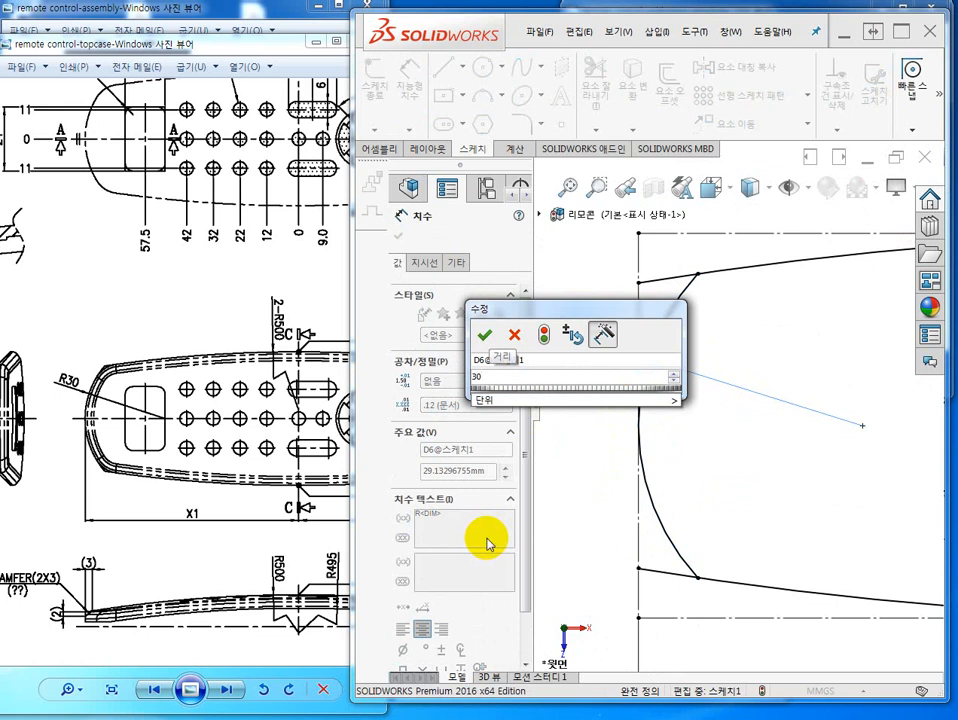
key("Return")
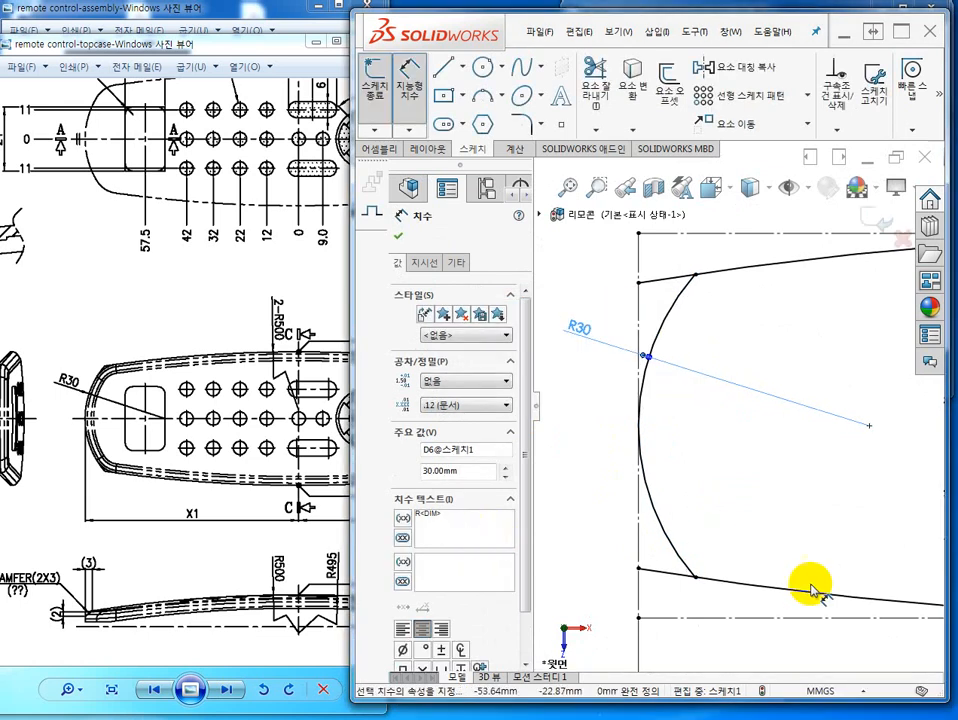
Step: Trim to closest the piece of the upper R500 arc that extends beyond the left R30 end arc
scroll(850, 595, "down", 3)
scroll(853, 597, "up", 5)
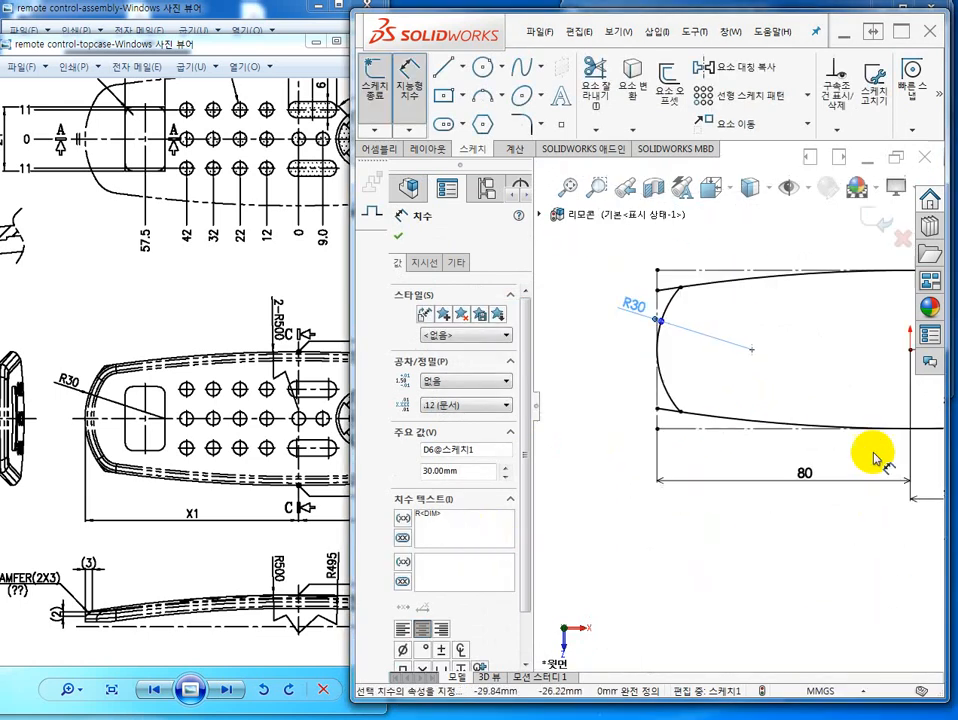
scroll(889, 408, "up", 4)
scroll(877, 402, "down", 3)
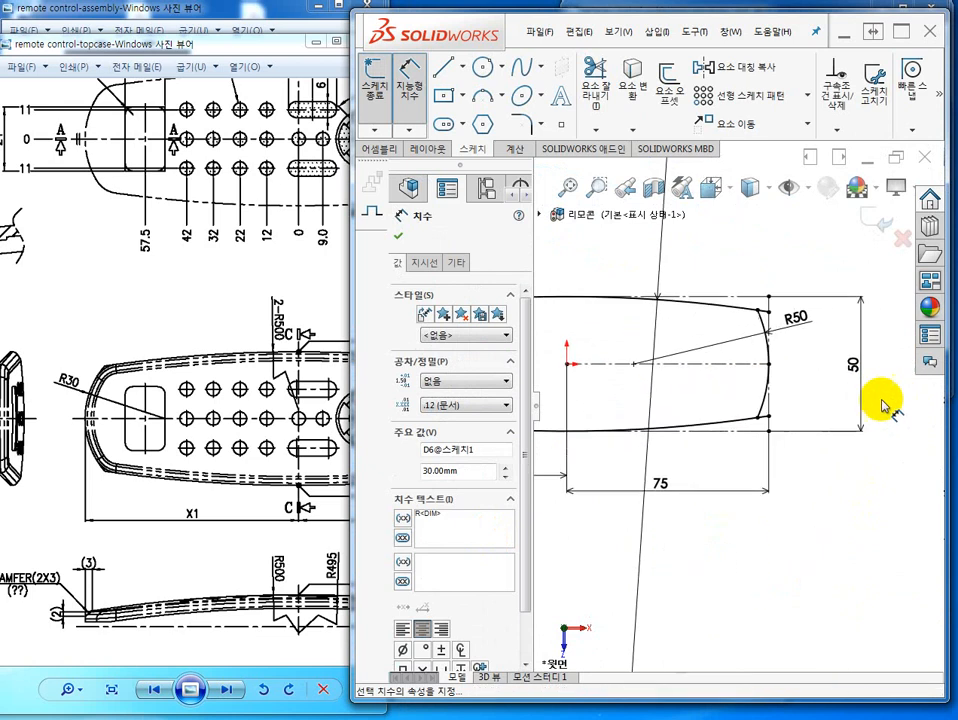
scroll(743, 411, "up", 3)
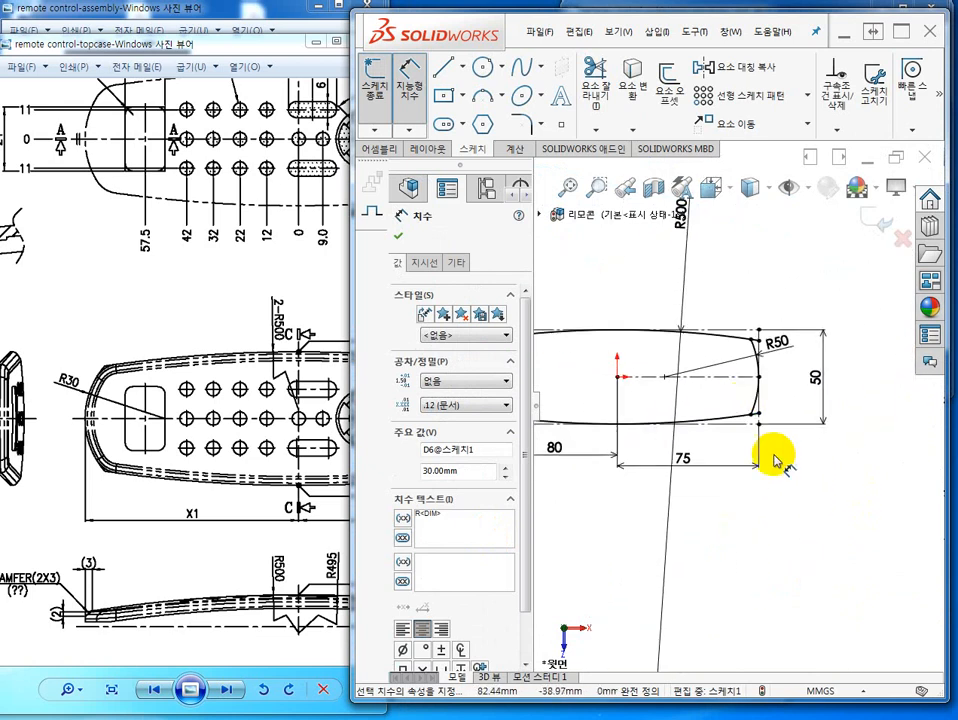
scroll(673, 397, "down", 2)
scroll(673, 392, "up", 4)
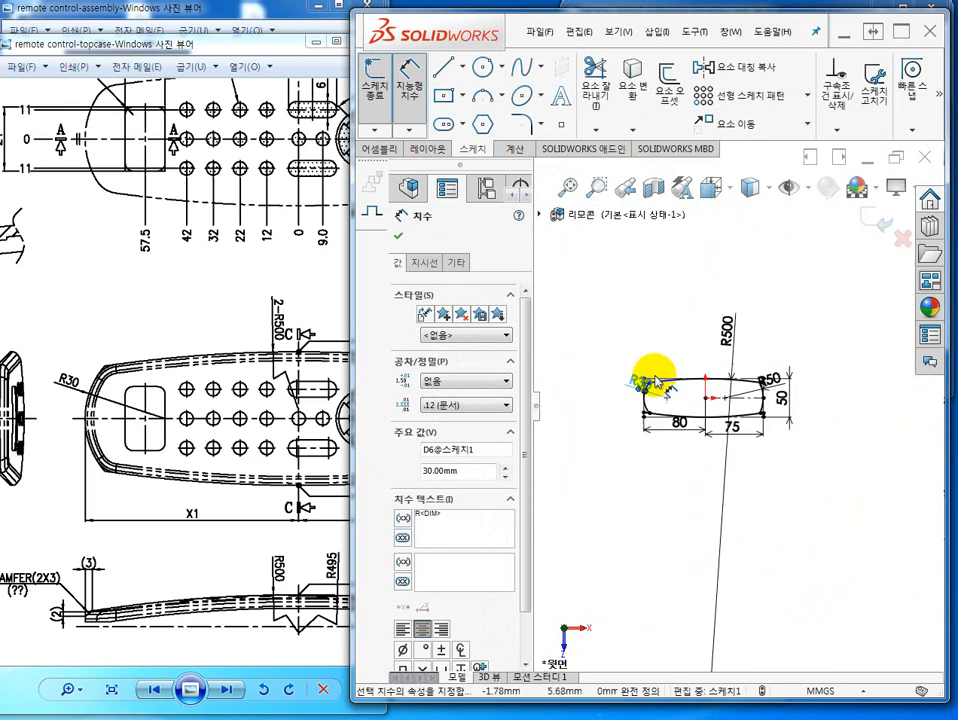
scroll(652, 385, "down", 5)
scroll(668, 400, "down", 5)
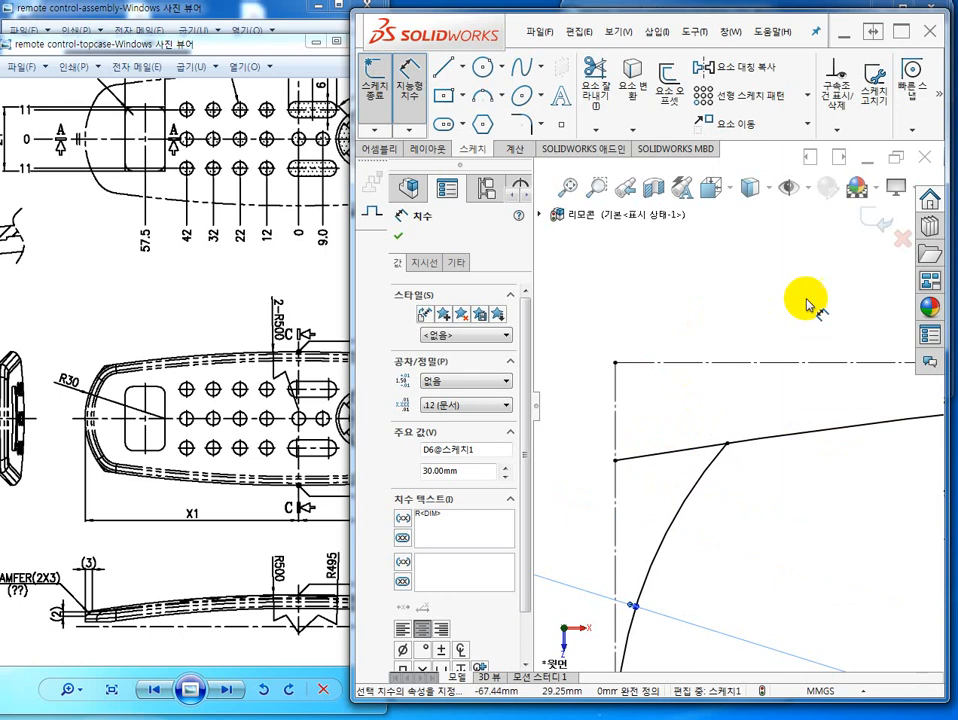
left_click(595, 68)
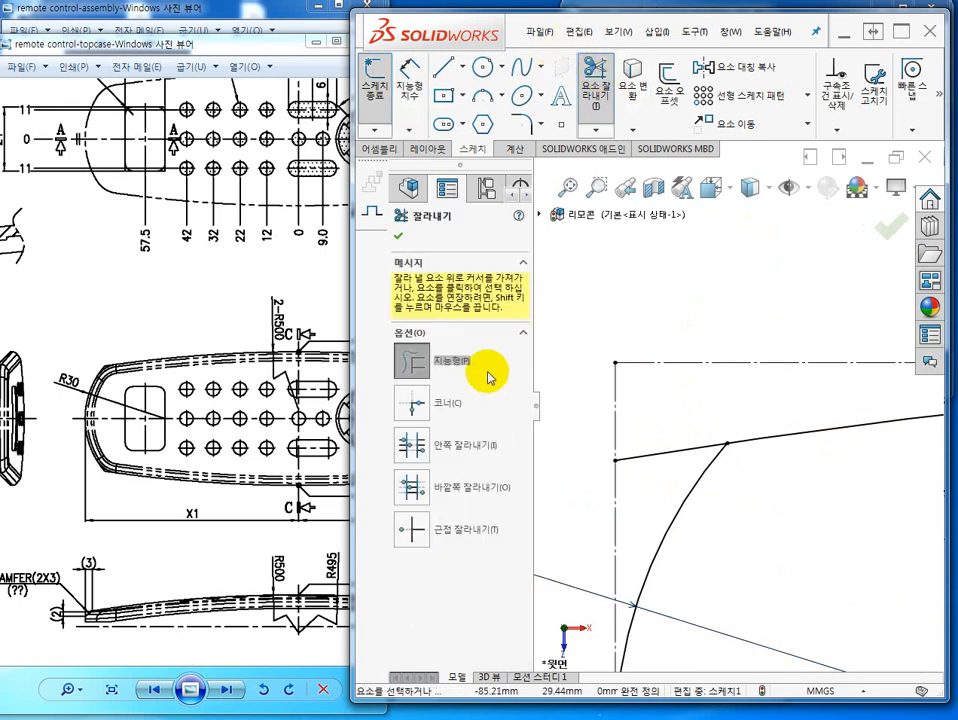
left_click(418, 536)
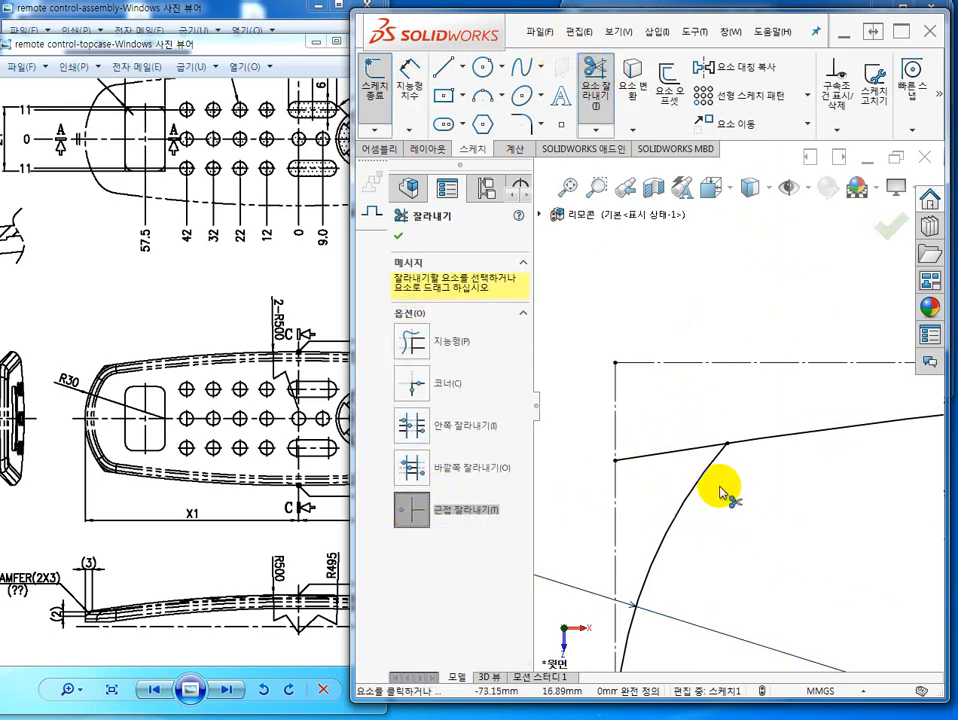
left_click(688, 458)
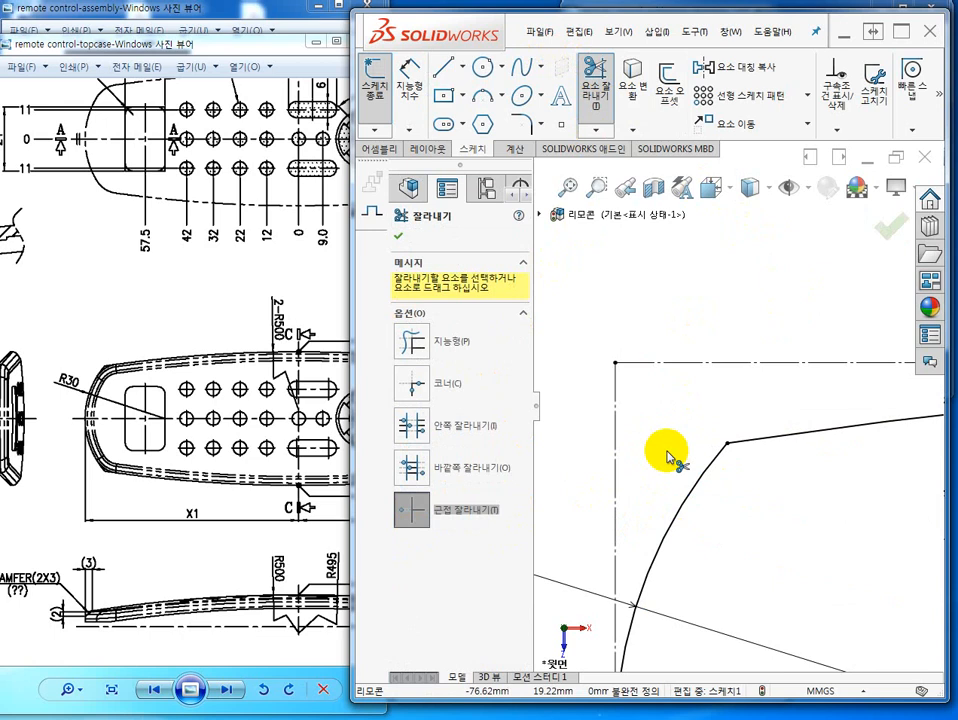
Step: Trim the piece of the lower R500 arc that extends beyond the left R30 end arc
scroll(746, 602, "down", 5)
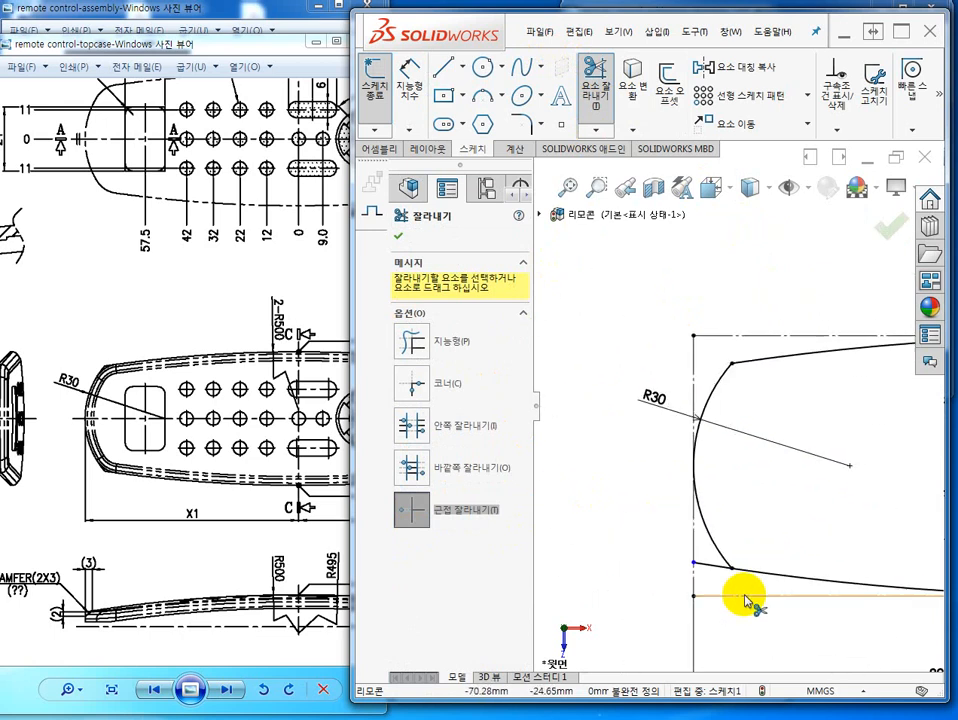
scroll(748, 605, "down", 5)
left_click(652, 432)
scroll(795, 552, "up", 5)
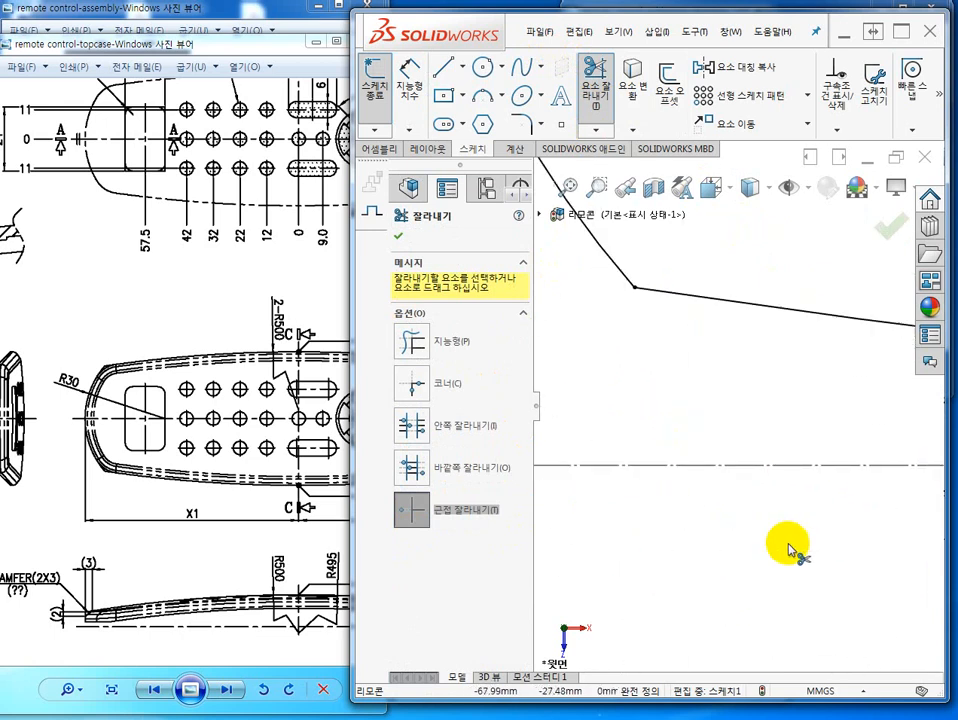
Step: Trim the piece of the lower R500 arc that extends beyond the right R50 end arc
scroll(881, 368, "down", 5)
scroll(886, 390, "up", 4)
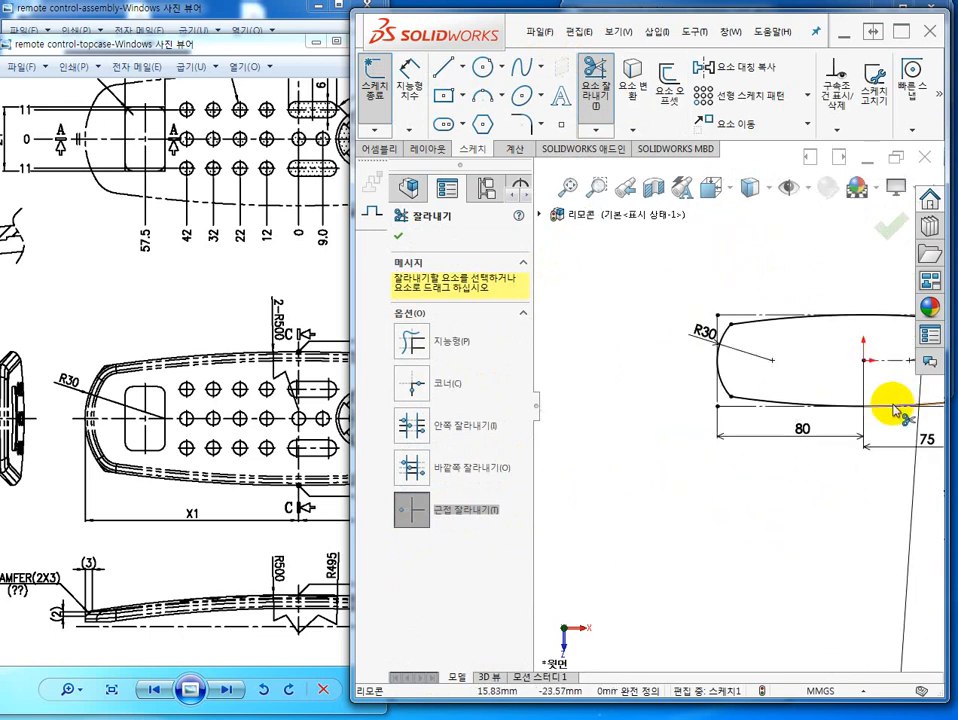
scroll(910, 408, "down", 5)
scroll(919, 406, "up", 7)
scroll(912, 402, "down", 3)
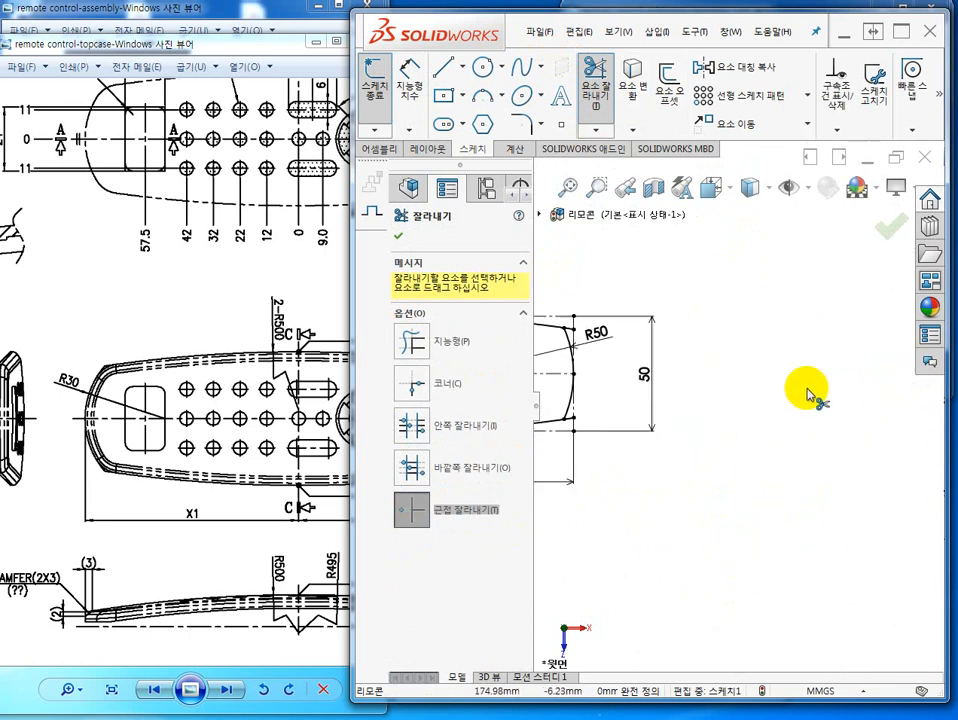
scroll(600, 432, "down", 5)
scroll(611, 434, "up", 3)
scroll(618, 413, "down", 3)
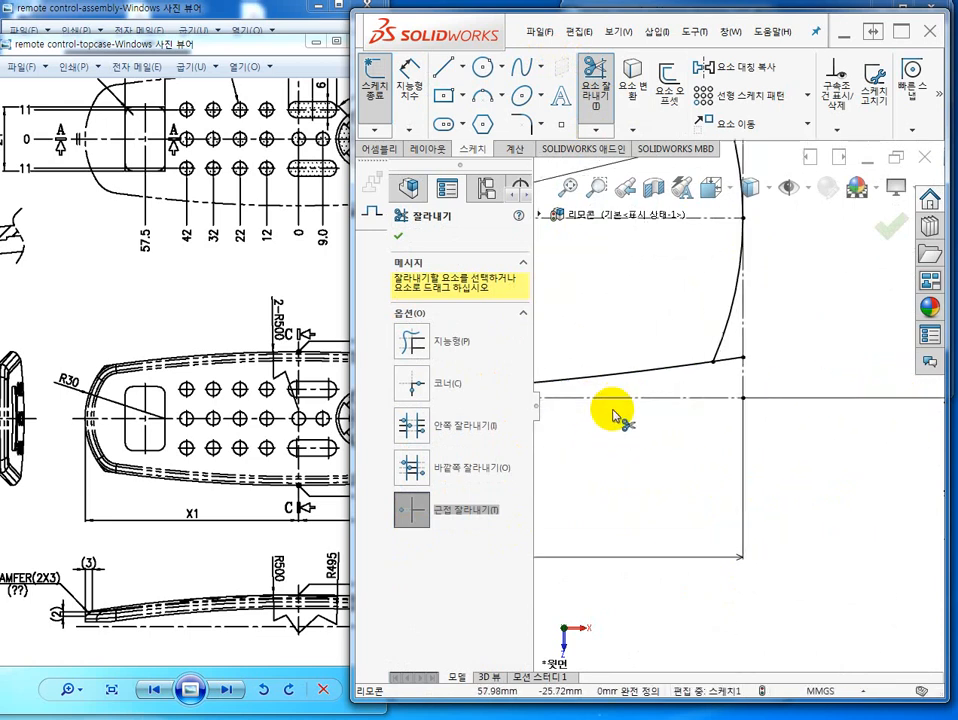
scroll(735, 388, "down", 2)
scroll(740, 357, "up", 5)
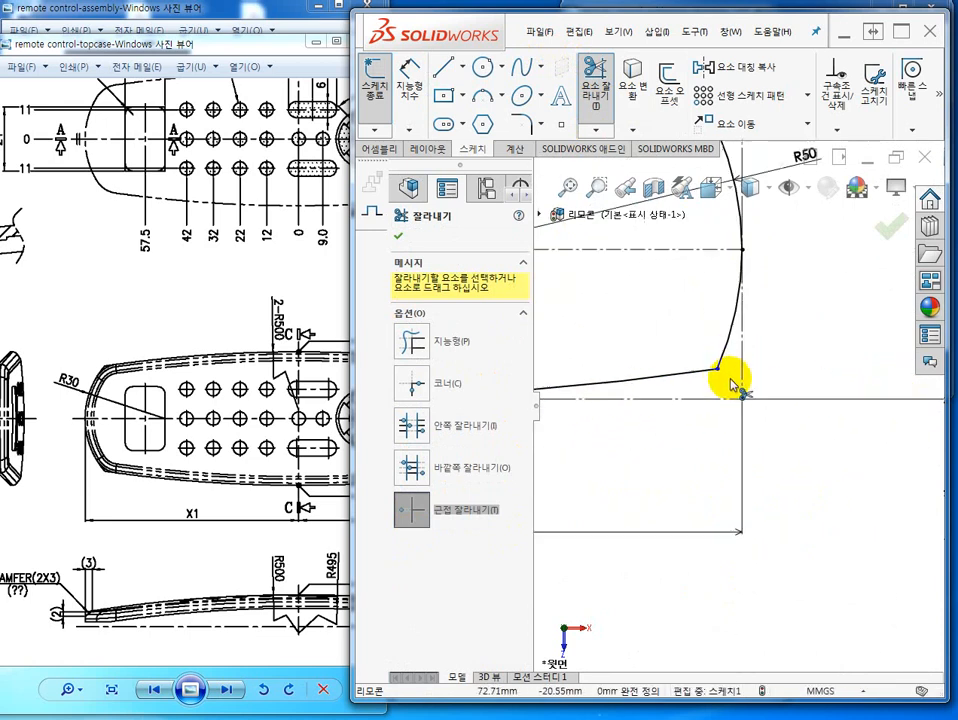
Step: Trim the piece of the upper R500 arc that extends beyond the right R50 end arc and finish trimming
scroll(740, 348, "down", 5)
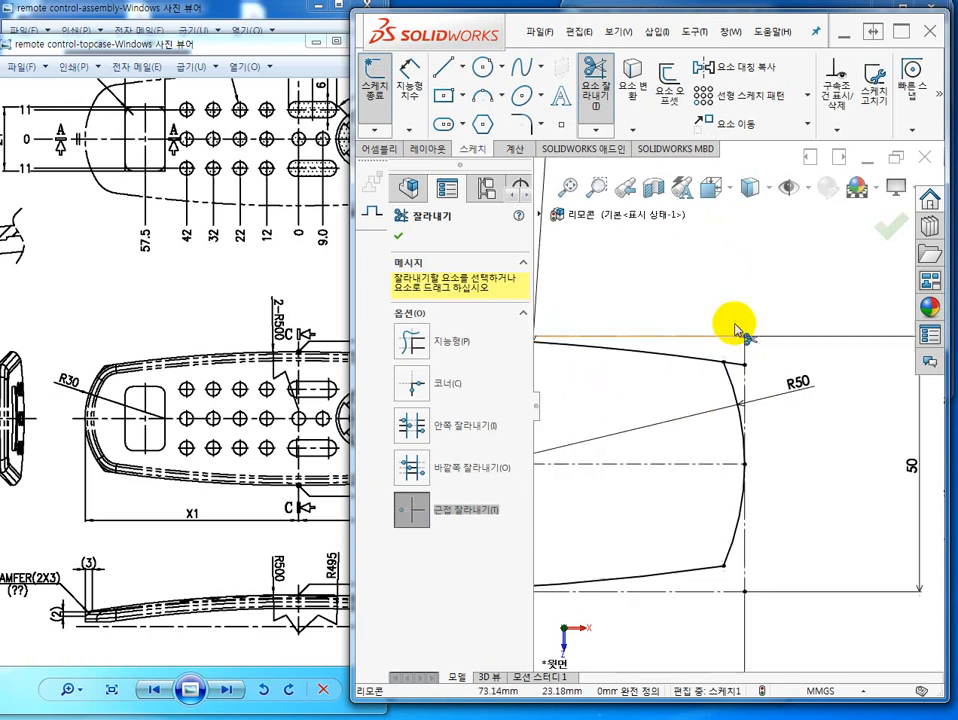
left_click(740, 385)
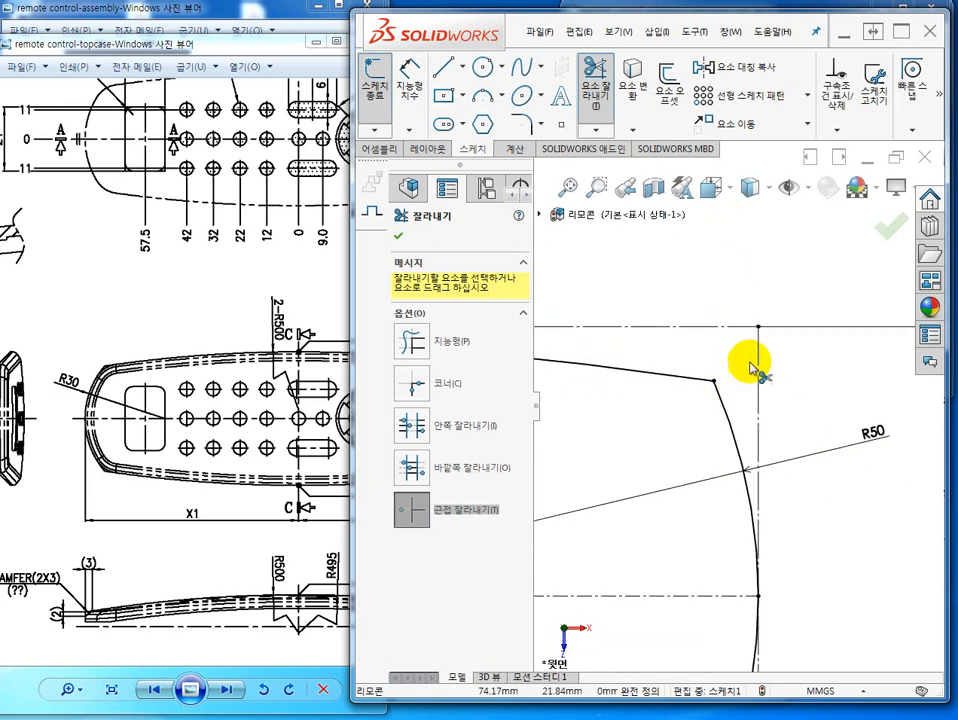
scroll(774, 321, "up", 3)
left_click(884, 236)
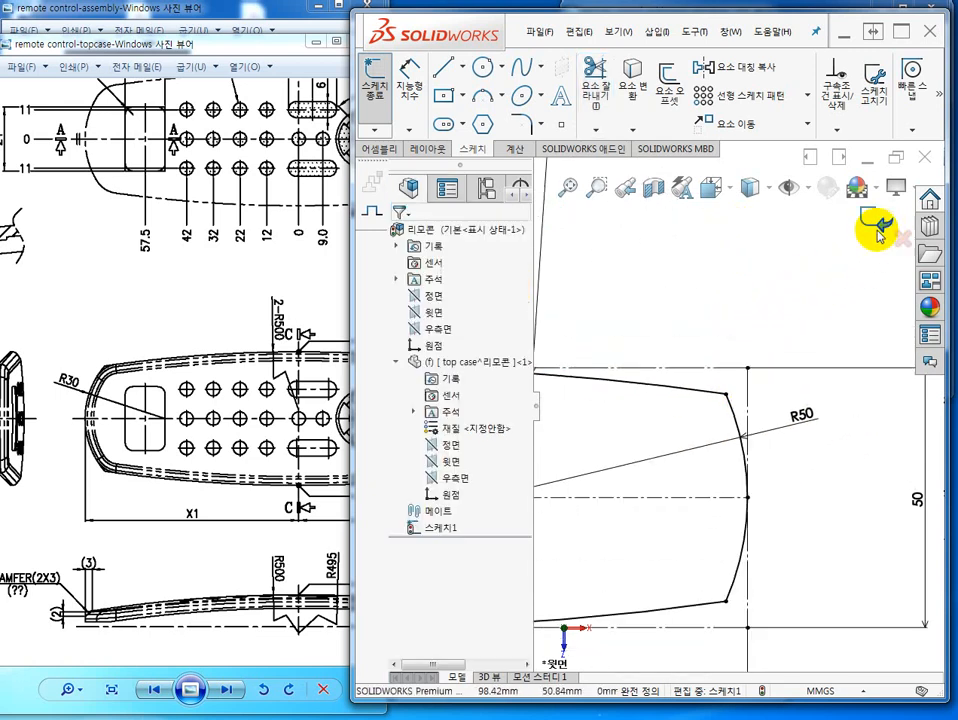
Step: Check the complete remote control outline and exit the sketch, returning to the assembly
scroll(690, 420, "up", 4)
scroll(650, 467, "down", 5)
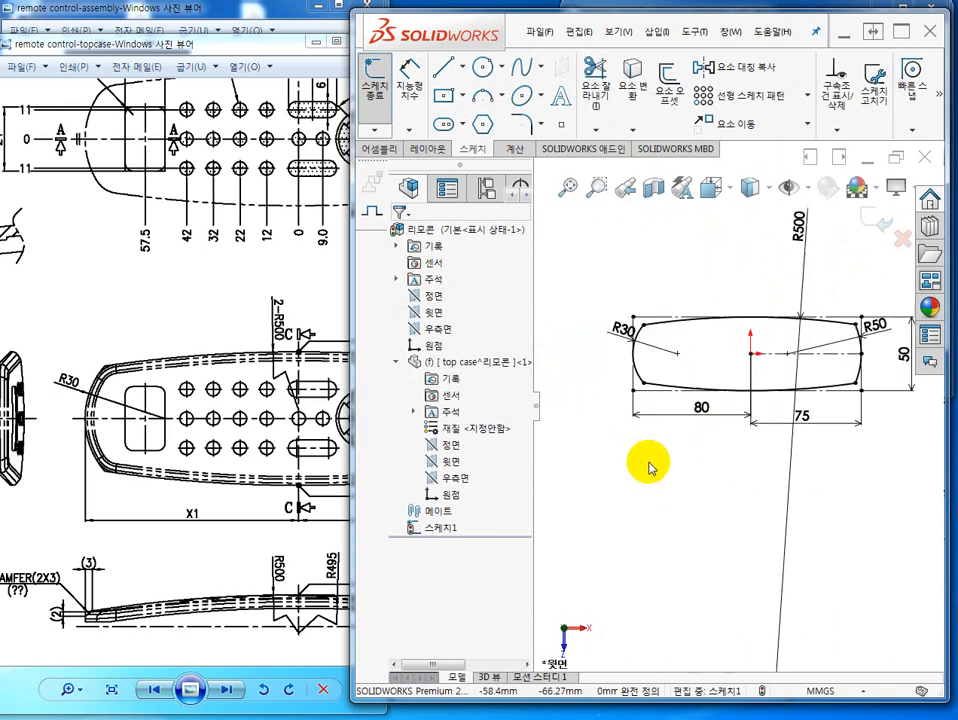
scroll(816, 390, "up", 3)
scroll(816, 390, "down", 4)
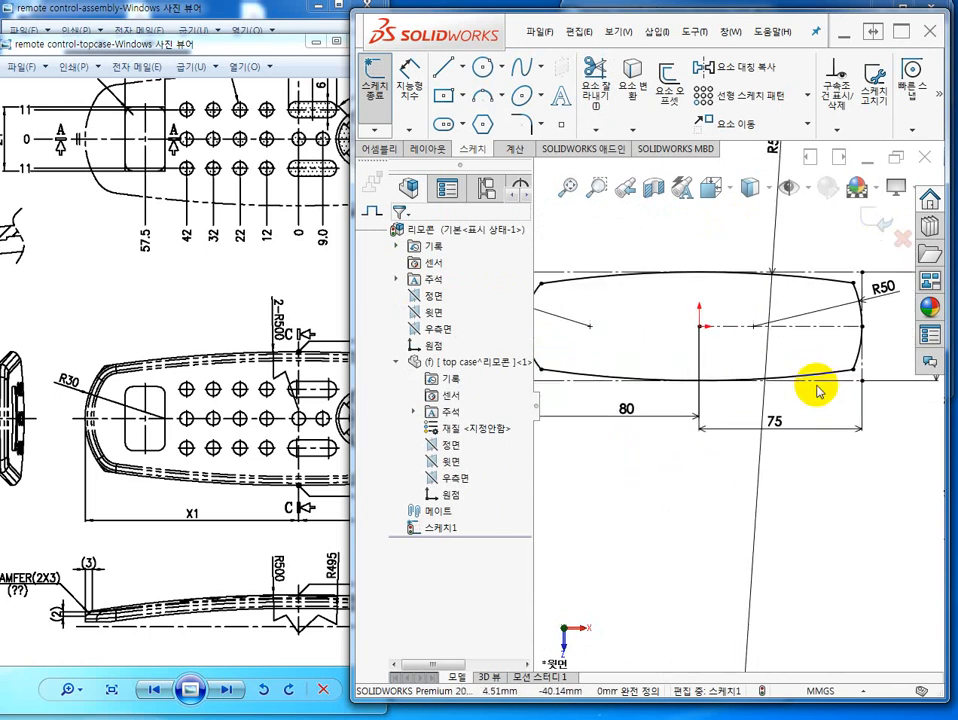
scroll(816, 390, "up", 3)
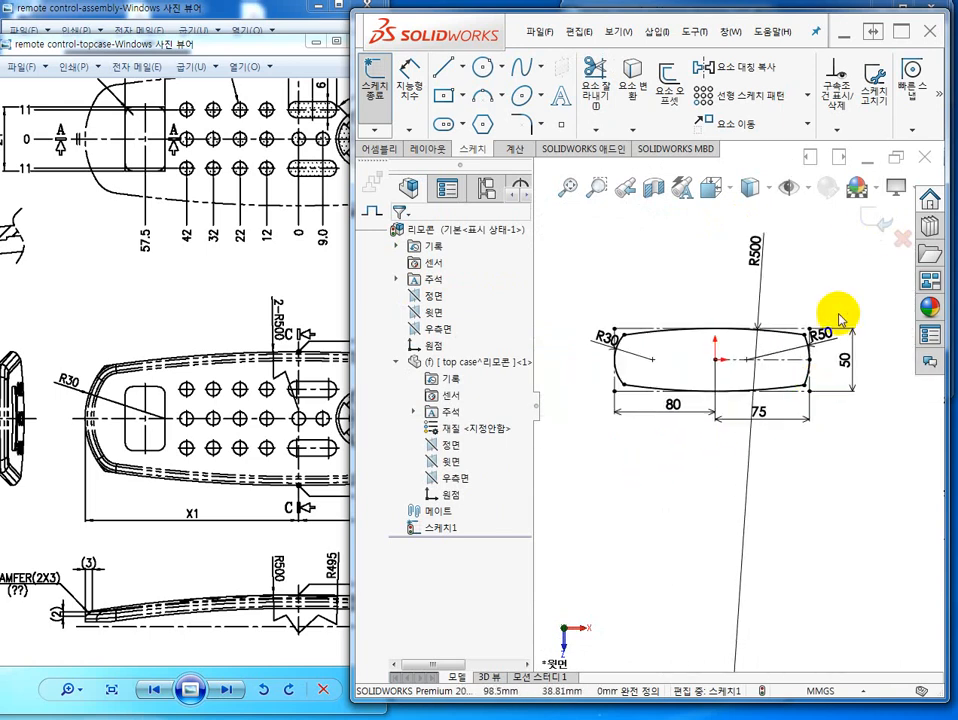
left_click(877, 230)
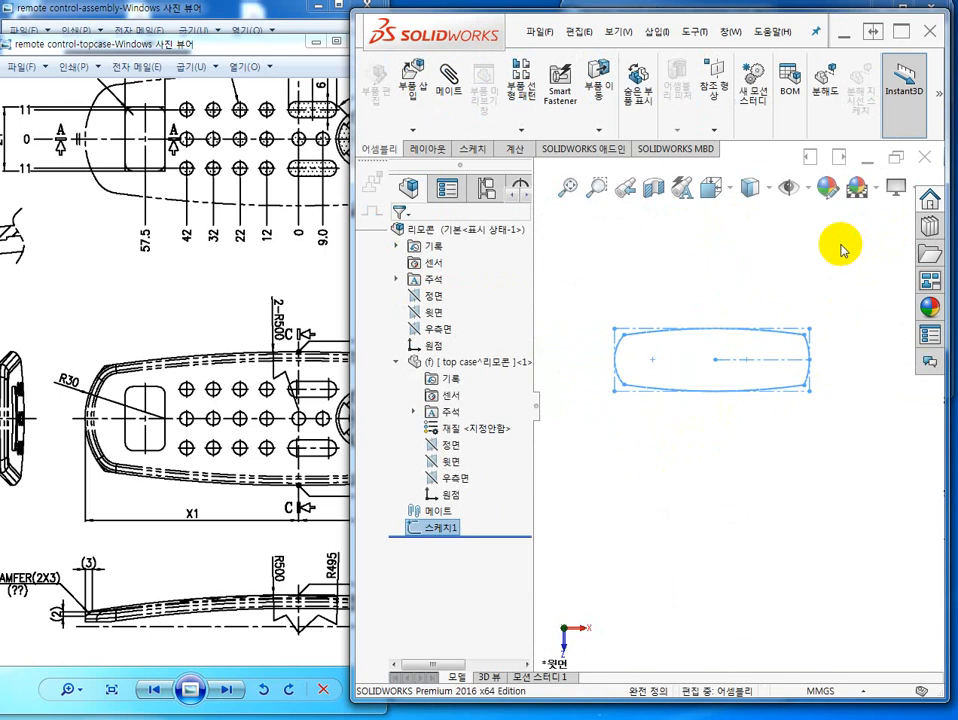